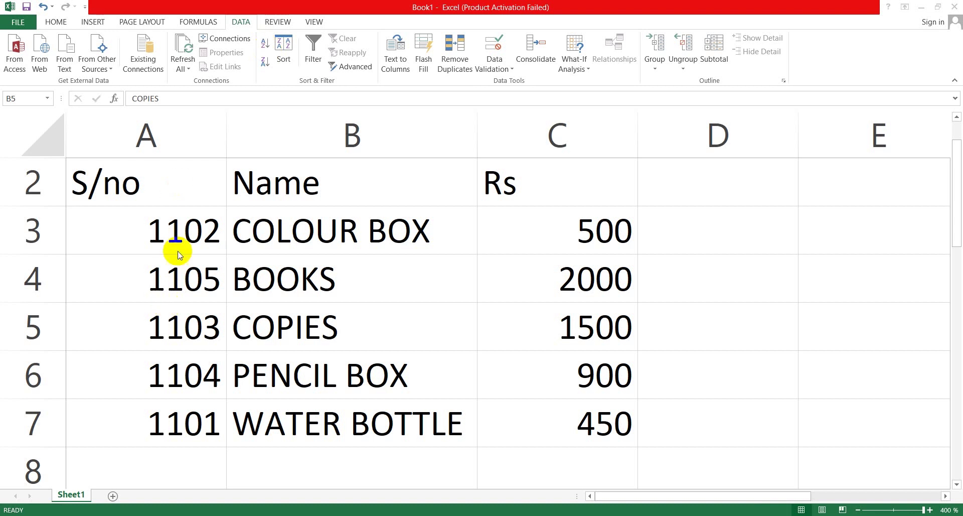
- Sort the rows by S/no in ascending and again in descending order, expanding the selection to the adjacent columns
{"action": "left_click_drag", "start_coordinate": [183, 234], "coordinate": [182, 408]}
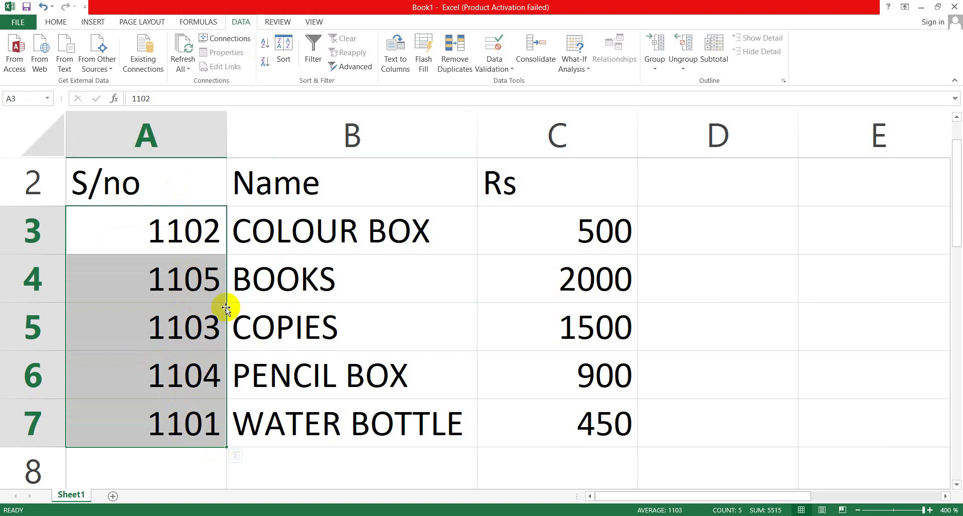
{"action": "left_click", "coordinate": [266, 40]}
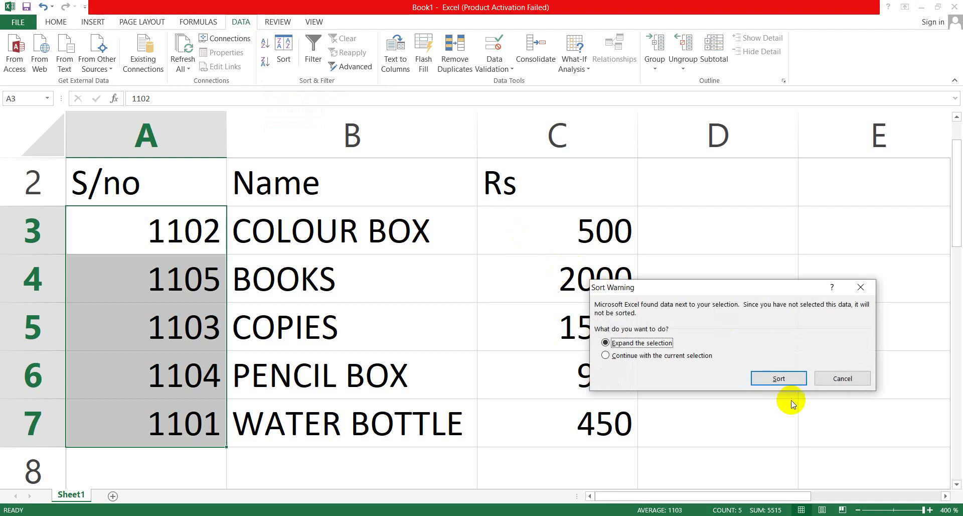
{"action": "left_click", "coordinate": [777, 379]}
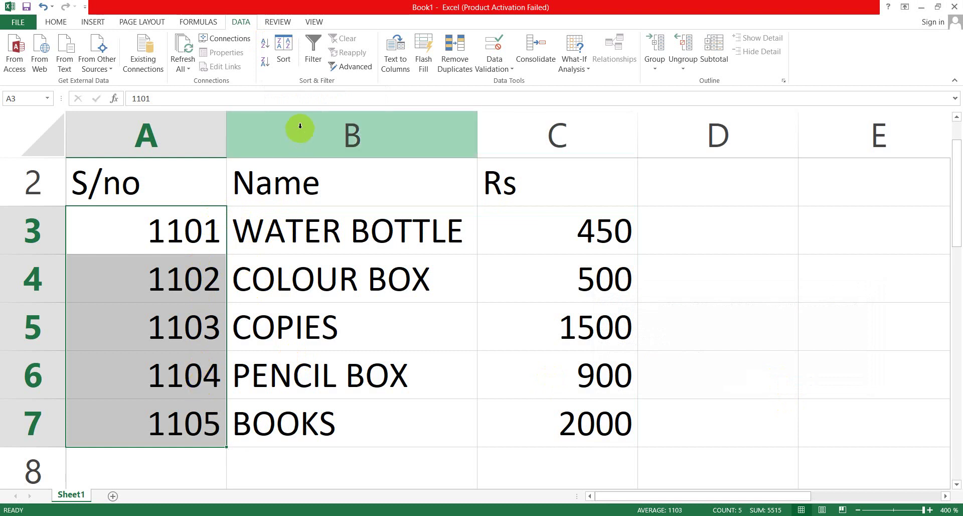
{"action": "left_click", "coordinate": [264, 63]}
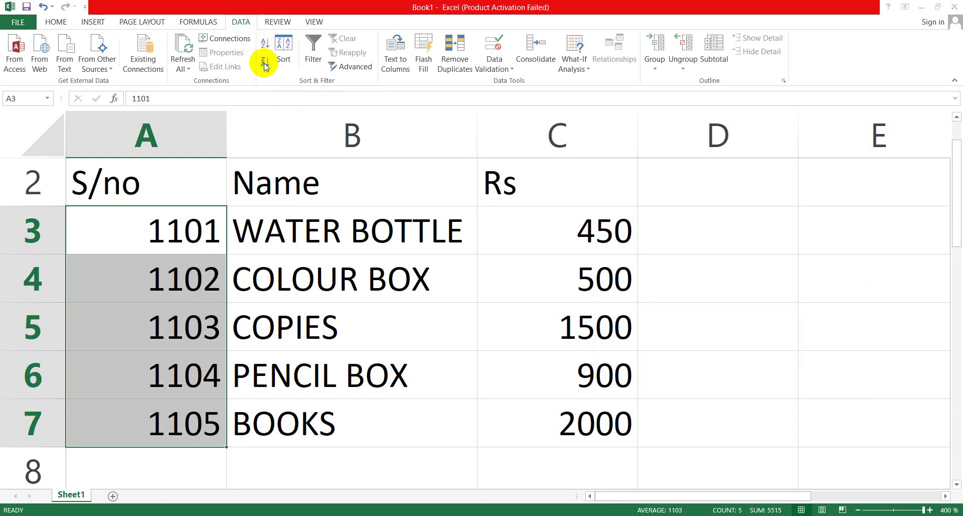
{"action": "left_click", "coordinate": [769, 379]}
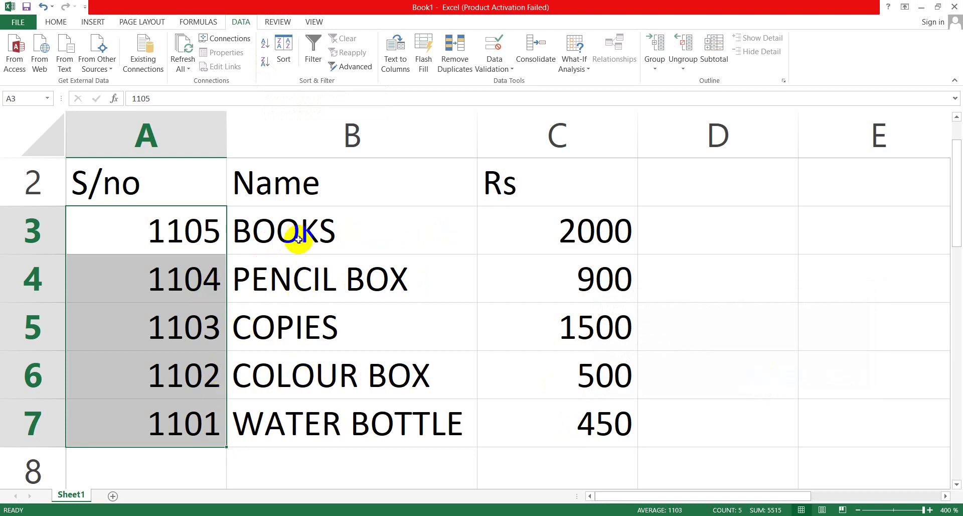
- Sort the rows by Name from A to Z and again from Z to A, expanding the selection to the adjacent columns
{"action": "left_click_drag", "start_coordinate": [298, 235], "coordinate": [297, 418]}
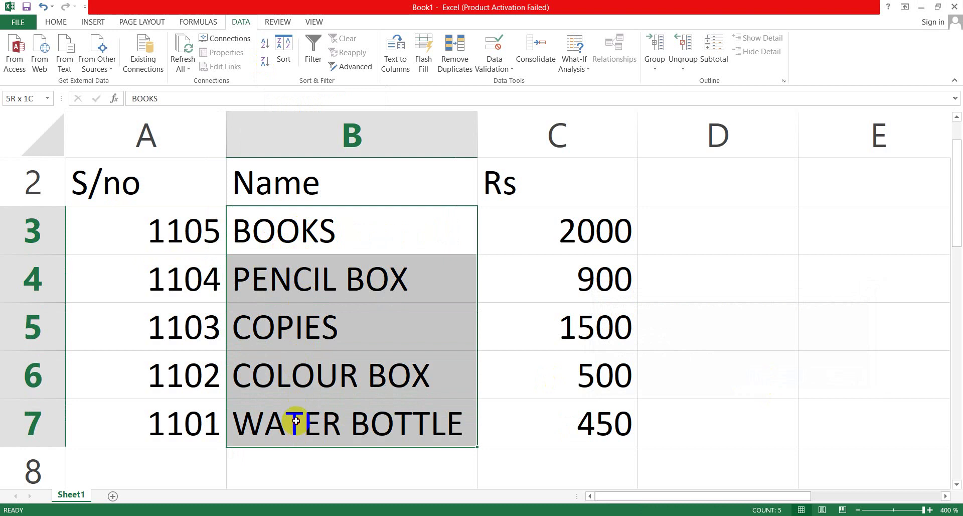
{"action": "left_click", "coordinate": [265, 53]}
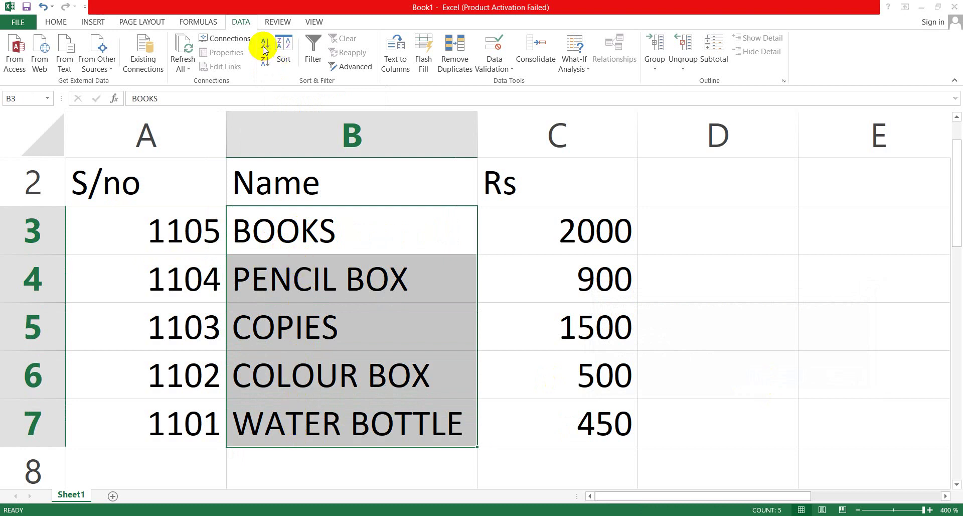
{"action": "left_click", "coordinate": [763, 379]}
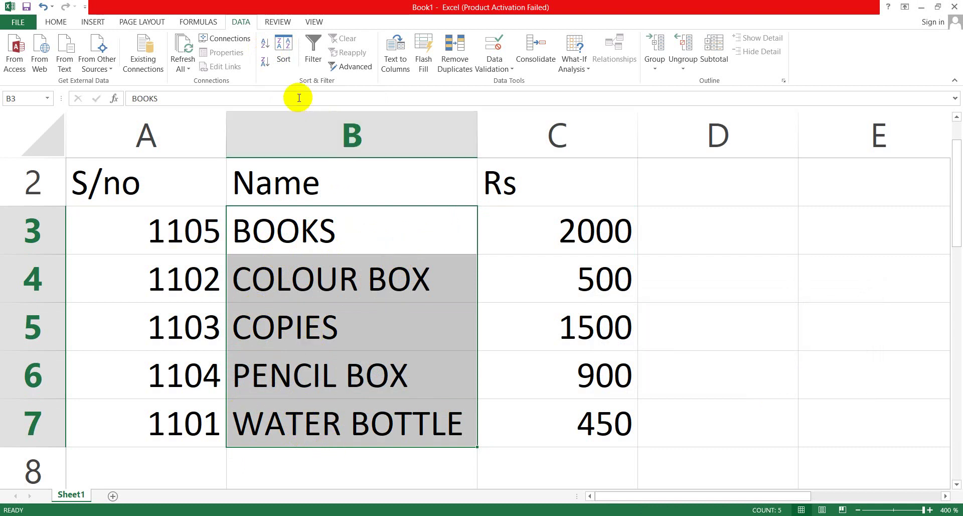
{"action": "left_click", "coordinate": [264, 62]}
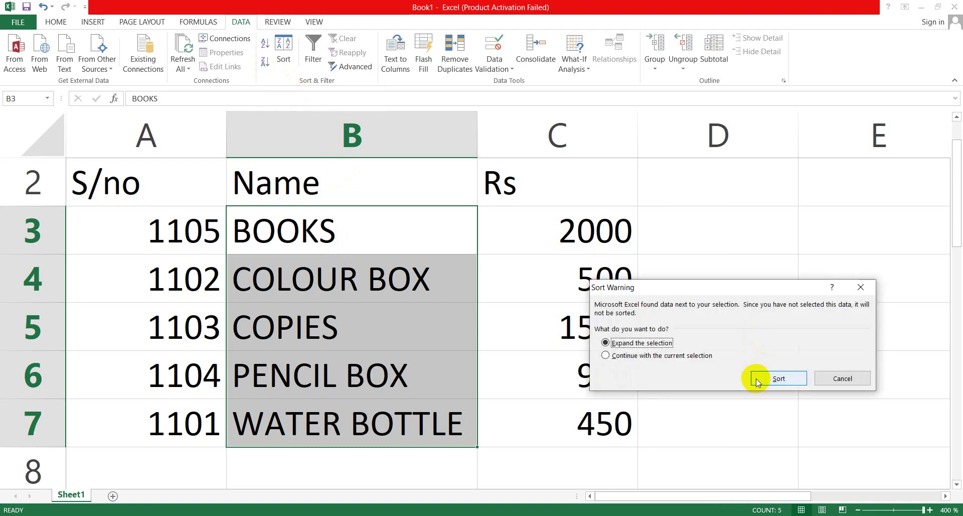
{"action": "left_click", "coordinate": [756, 378]}
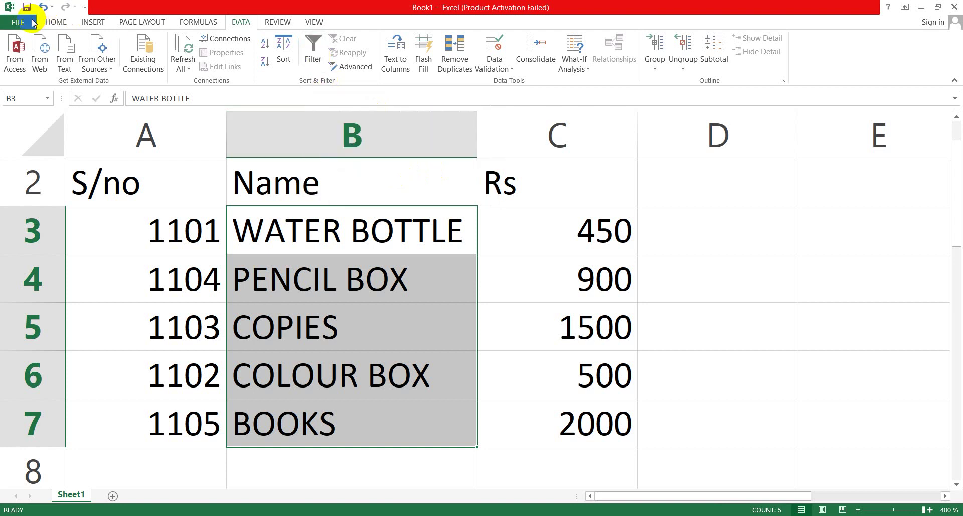
- Open the recent workbook MARKS SHEET
{"action": "double_click", "coordinate": [16, 21]}
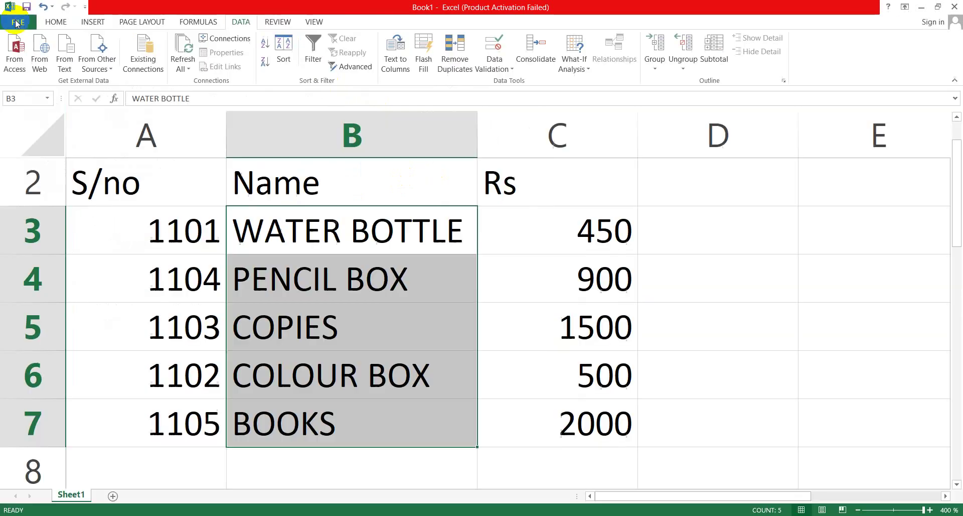
{"action": "left_click", "coordinate": [15, 22]}
{"action": "left_click", "coordinate": [16, 21]}
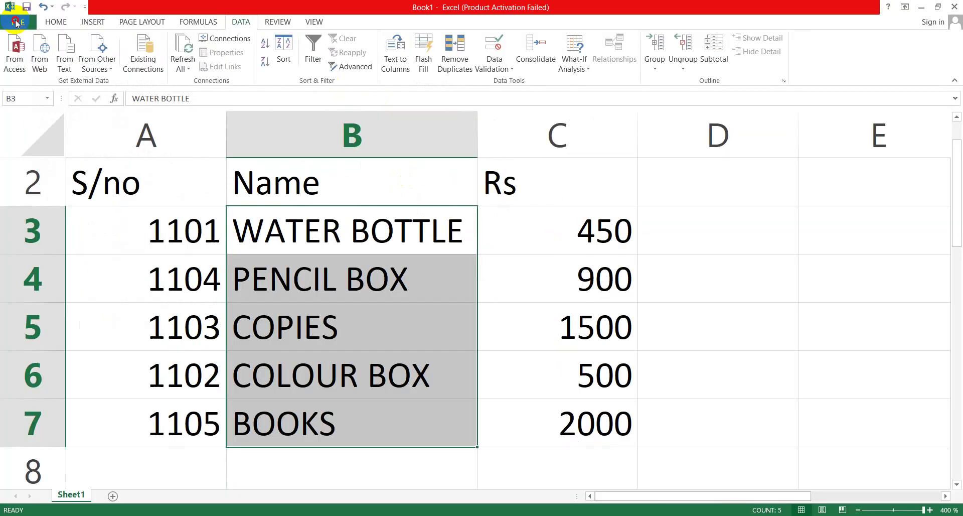
{"action": "left_click", "coordinate": [16, 22]}
{"action": "left_click", "coordinate": [24, 90]}
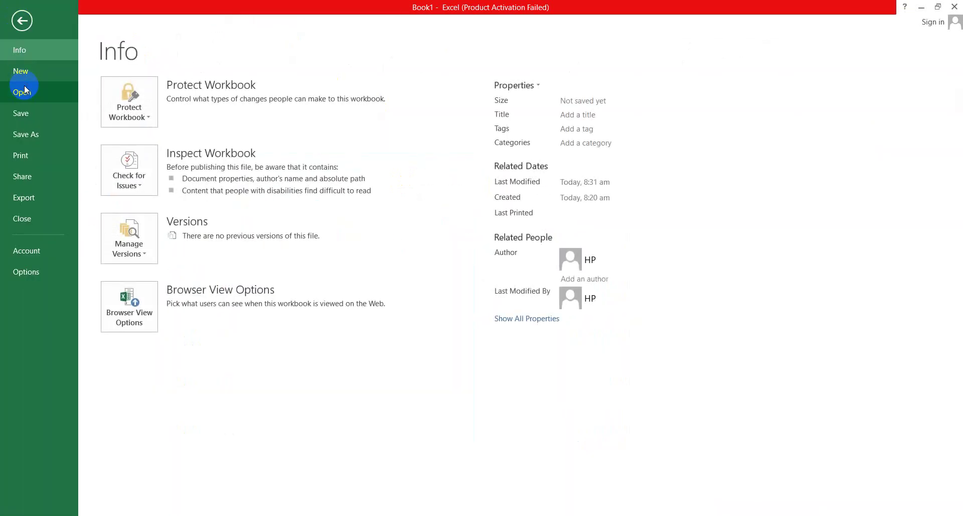
{"action": "left_click", "coordinate": [330, 105]}
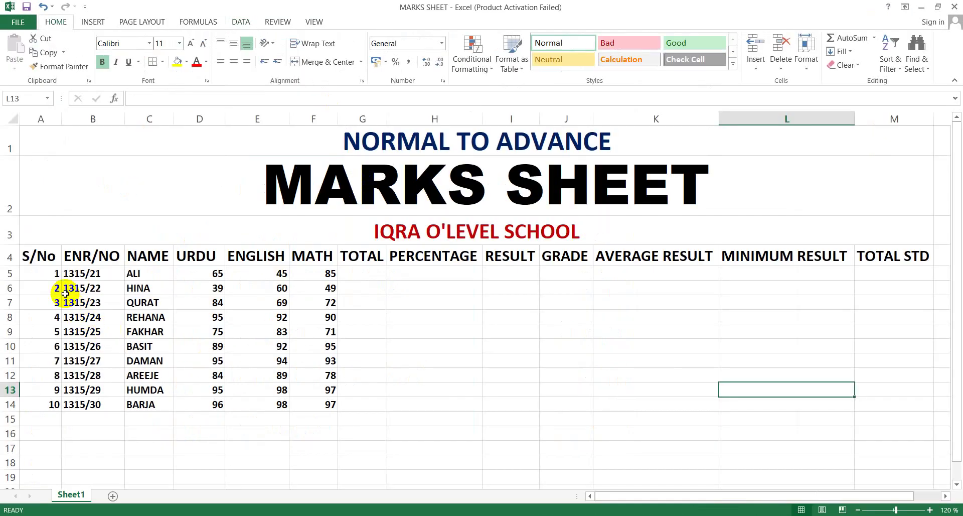
- Turn on a filter for the S/No column, range A4:A14, of the marks sheet
{"action": "left_click_drag", "start_coordinate": [40, 257], "coordinate": [54, 404]}
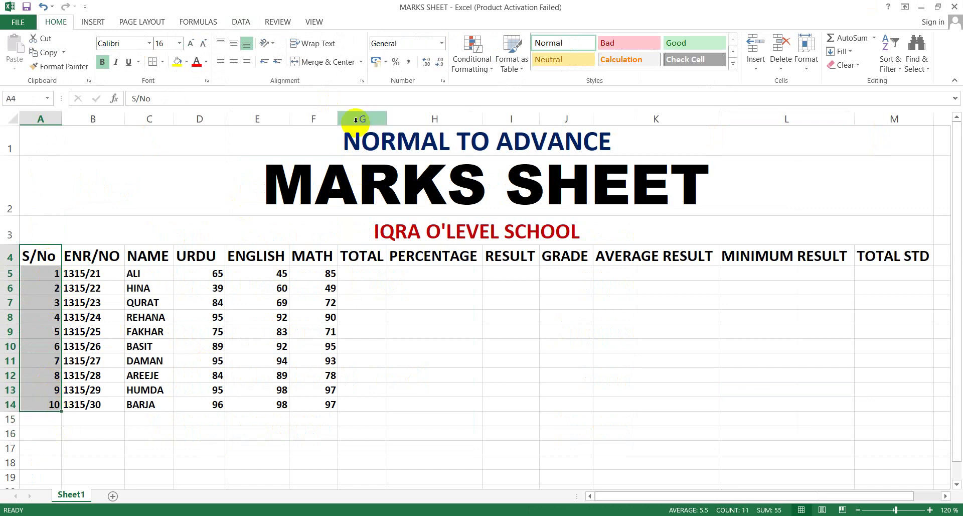
{"action": "left_click", "coordinate": [243, 24]}
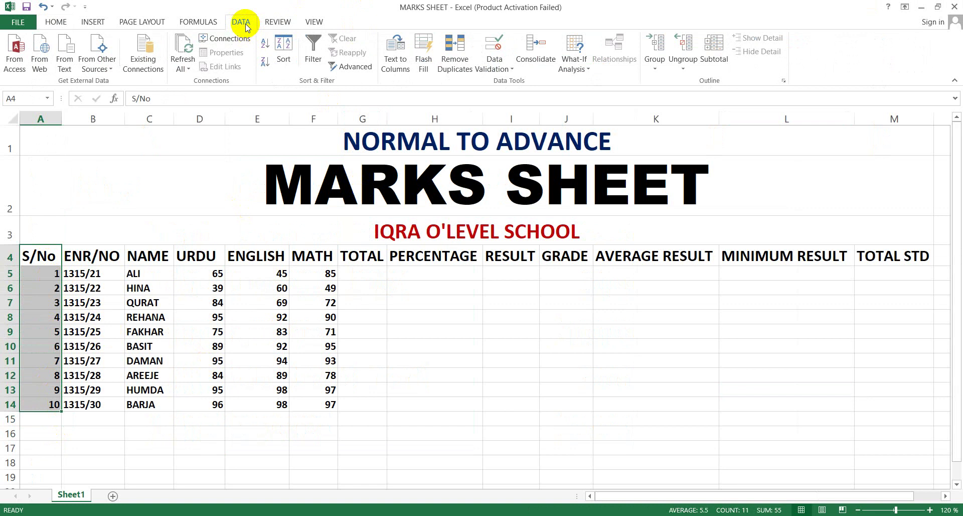
{"action": "left_click", "coordinate": [315, 65]}
{"action": "left_click", "coordinate": [316, 67]}
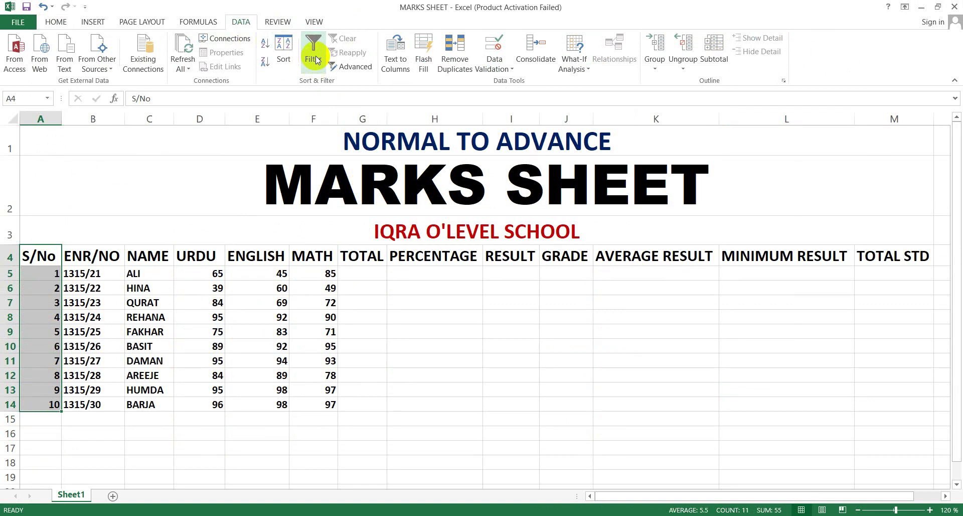
{"action": "left_click", "coordinate": [316, 60]}
- Filter the S/No column to show only 1, 3 and 5, excluding 2, 4 and 6 to 10
{"action": "left_click", "coordinate": [55, 258]}
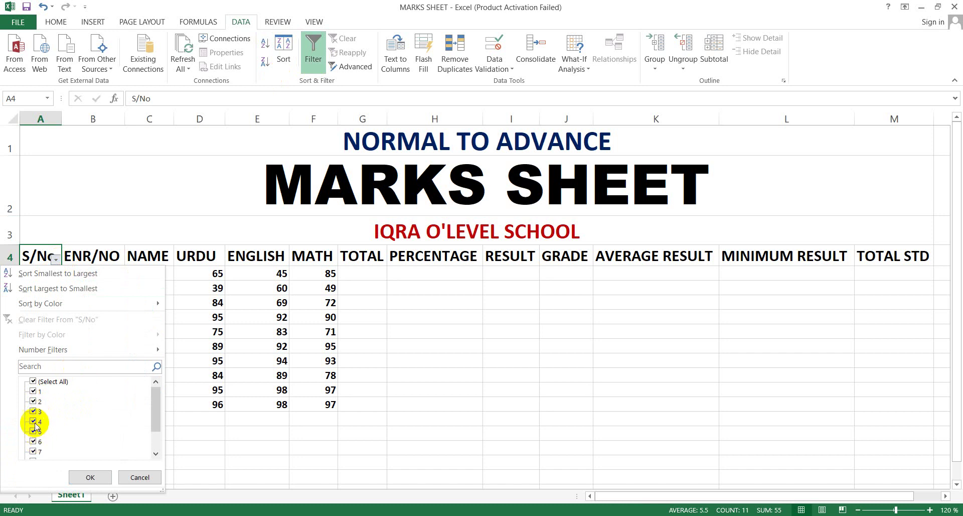
{"action": "left_click", "coordinate": [36, 401]}
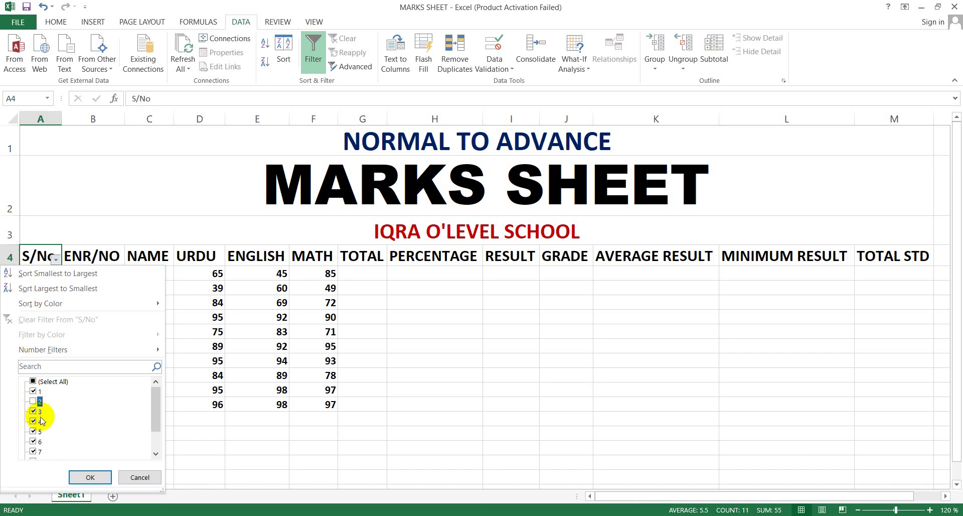
{"action": "left_click", "coordinate": [35, 422]}
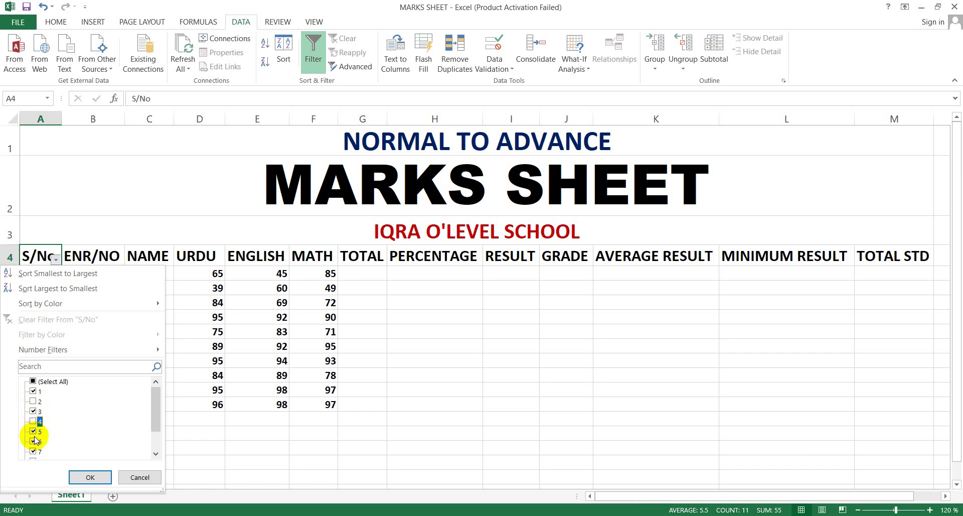
{"action": "left_click", "coordinate": [35, 441]}
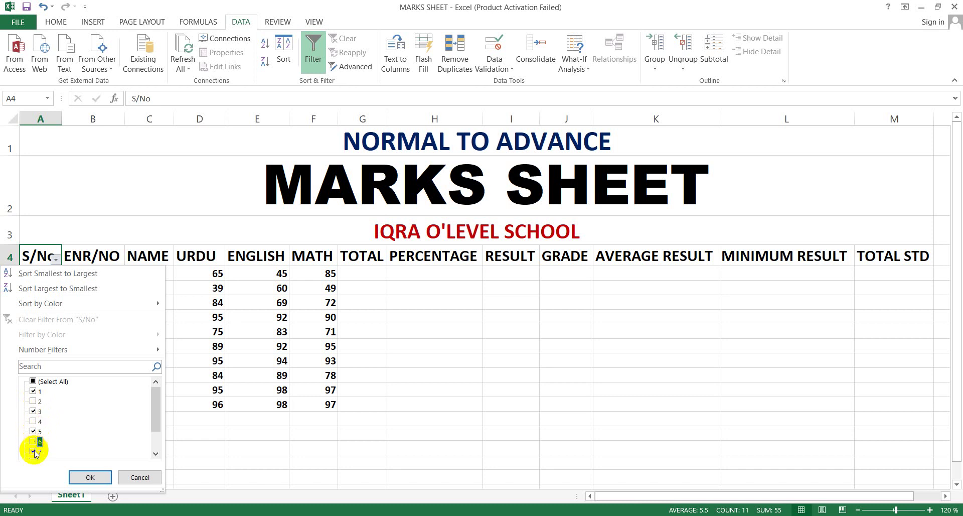
{"action": "left_click", "coordinate": [34, 451]}
{"action": "left_click_drag", "start_coordinate": [153, 430], "coordinate": [156, 440]}
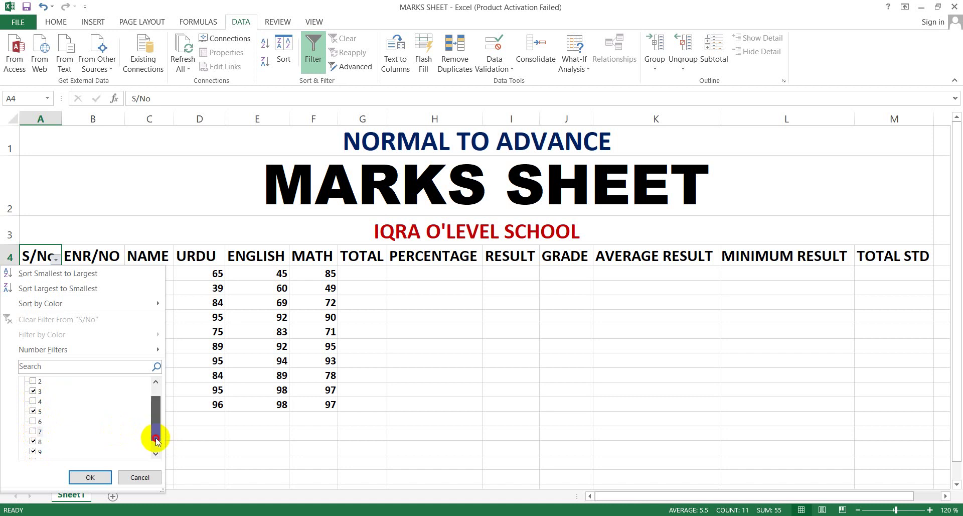
{"action": "left_click", "coordinate": [35, 441]}
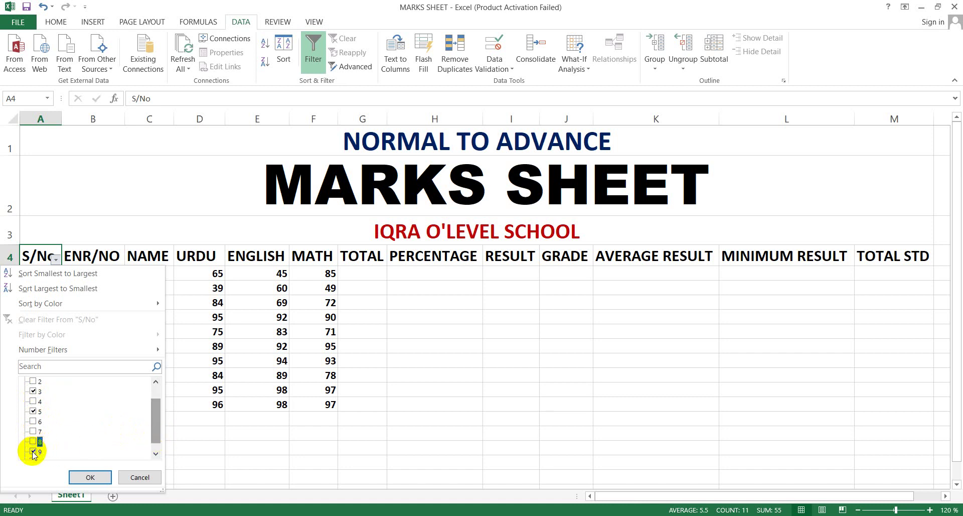
{"action": "left_click", "coordinate": [33, 451]}
{"action": "left_click", "coordinate": [157, 451]}
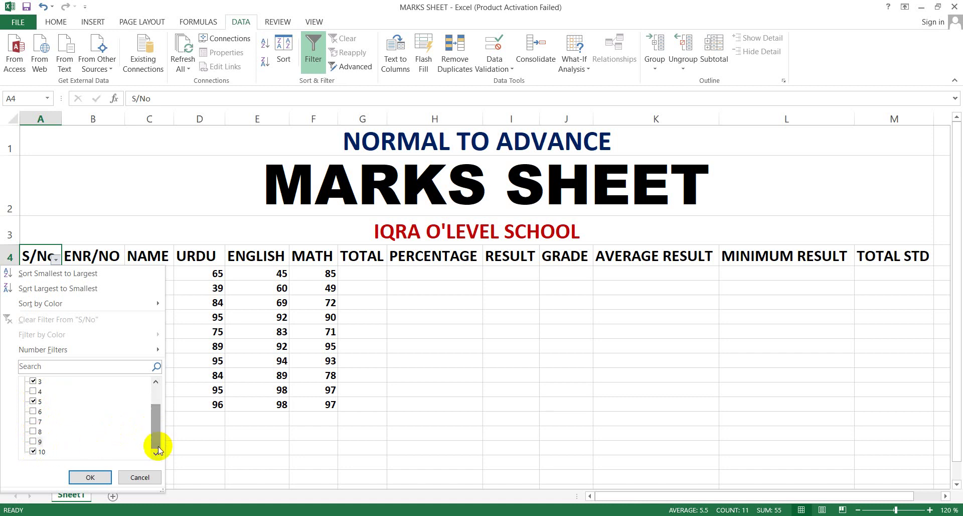
{"action": "left_click", "coordinate": [35, 452]}
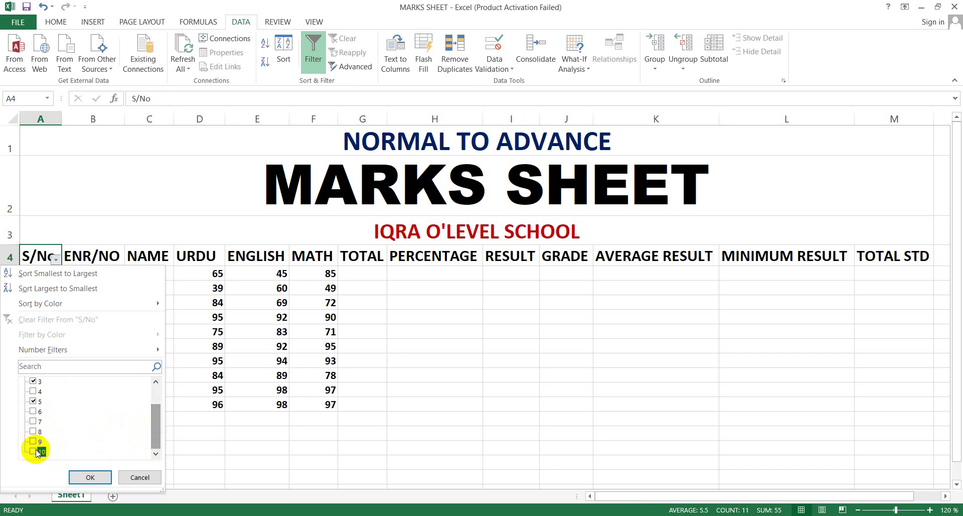
{"action": "left_click", "coordinate": [100, 481]}
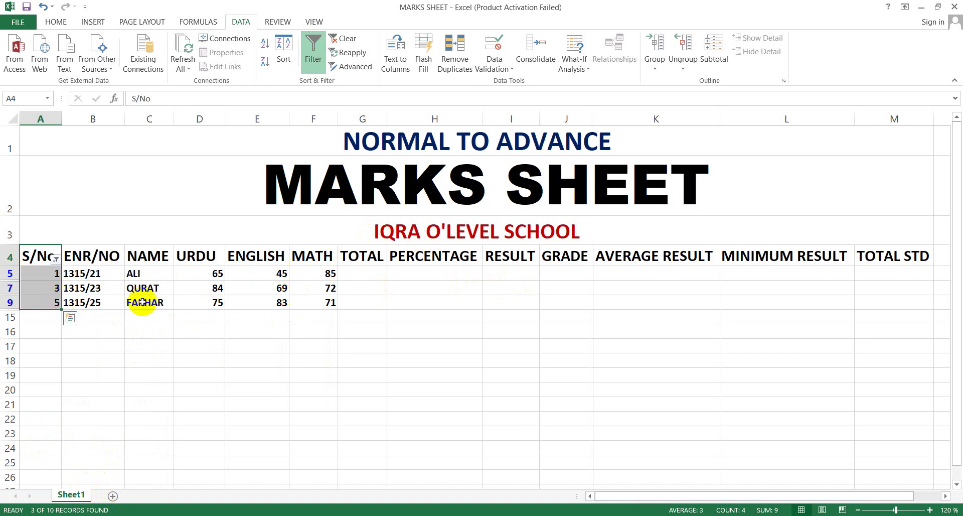
- Reselect all values in the S/No filter to show every row, and switch the filter off and on again
{"action": "left_click", "coordinate": [56, 260]}
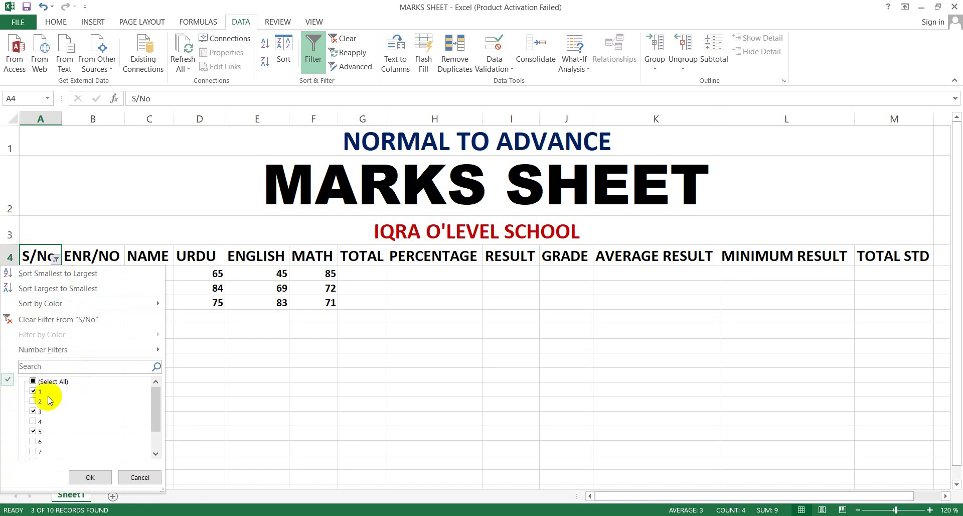
{"action": "left_click", "coordinate": [32, 383]}
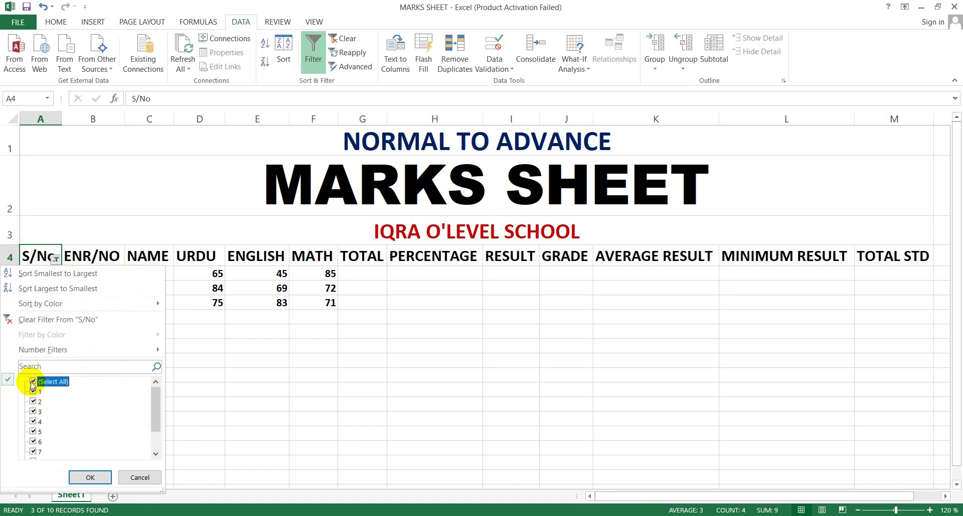
{"action": "left_click", "coordinate": [89, 477]}
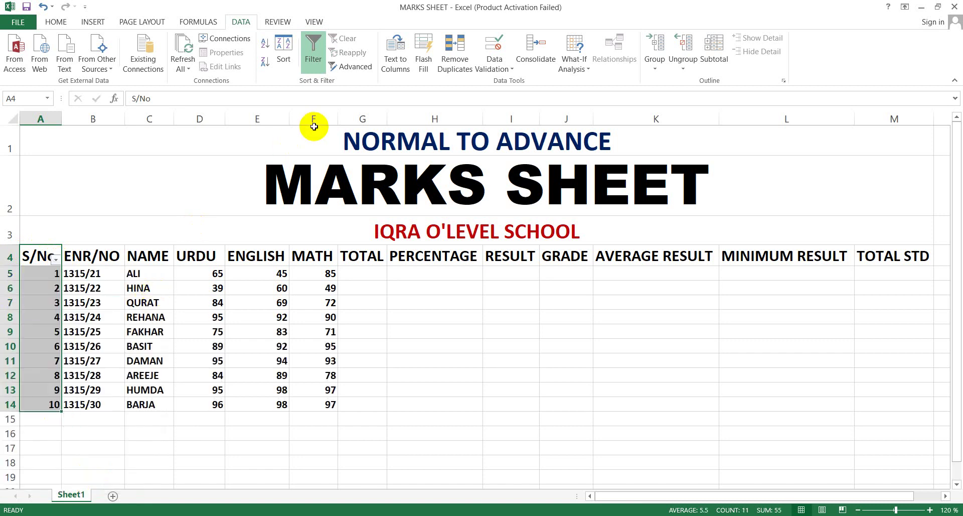
{"action": "left_click", "coordinate": [316, 50]}
{"action": "left_click", "coordinate": [316, 50]}
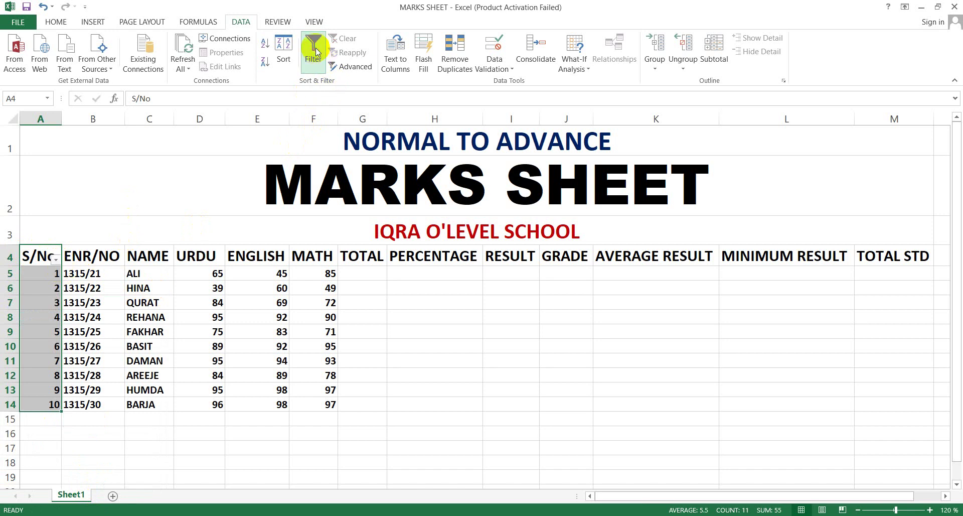
- Filter the S/No column to hide the rows numbered 2, 3, 4, 6 and 7
{"action": "left_click", "coordinate": [57, 259]}
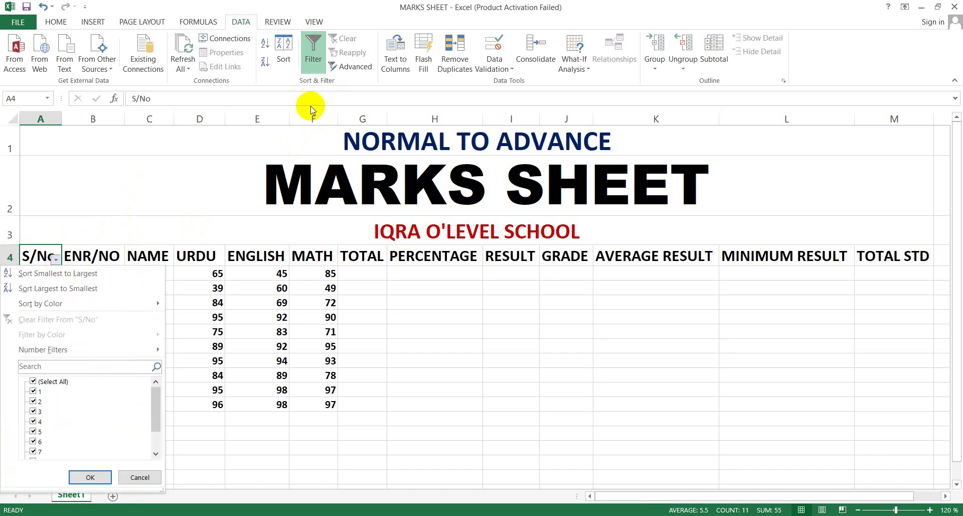
{"action": "left_click", "coordinate": [33, 451]}
{"action": "left_click", "coordinate": [34, 400]}
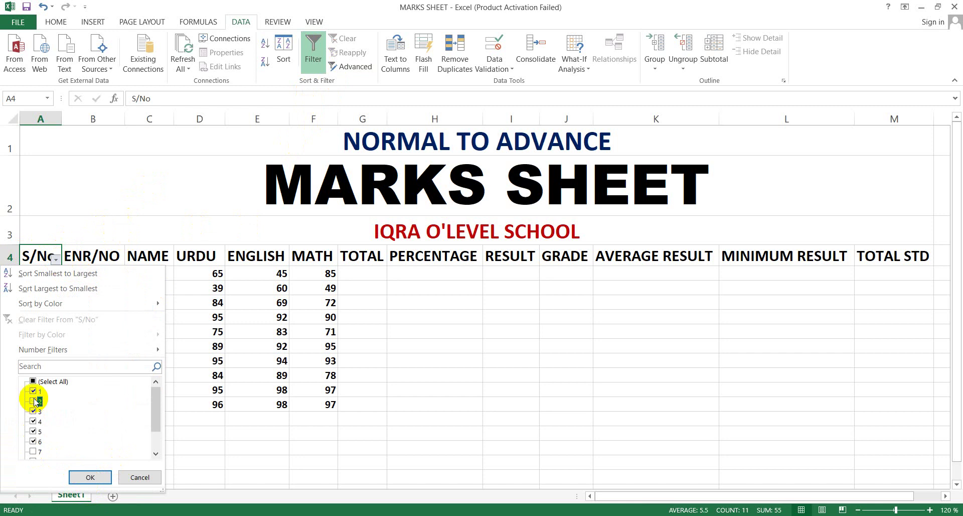
{"action": "left_click", "coordinate": [33, 421]}
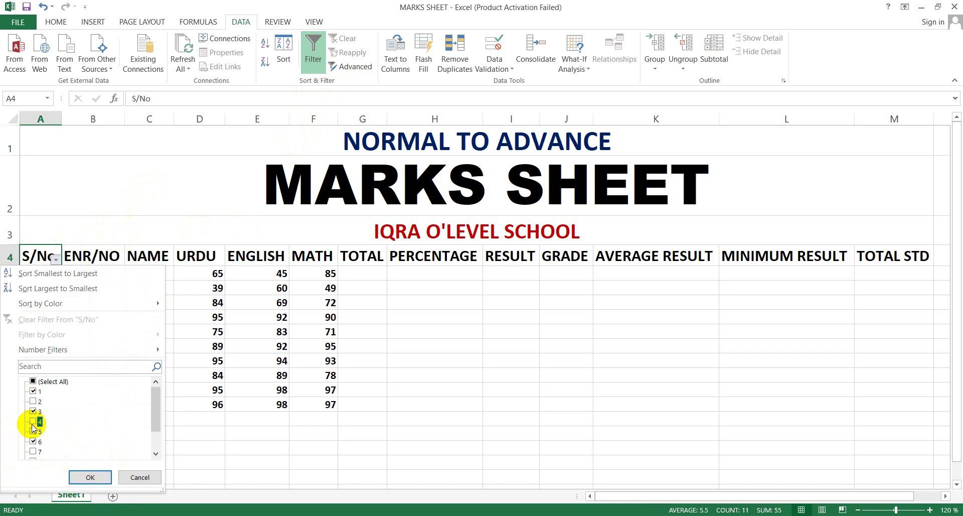
{"action": "left_click", "coordinate": [33, 411]}
{"action": "left_click", "coordinate": [33, 442]}
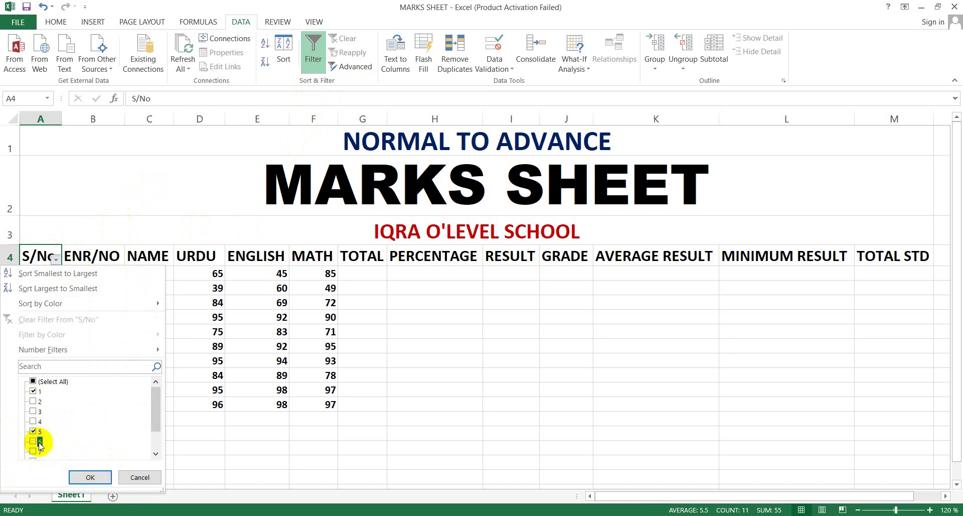
{"action": "left_click", "coordinate": [86, 475]}
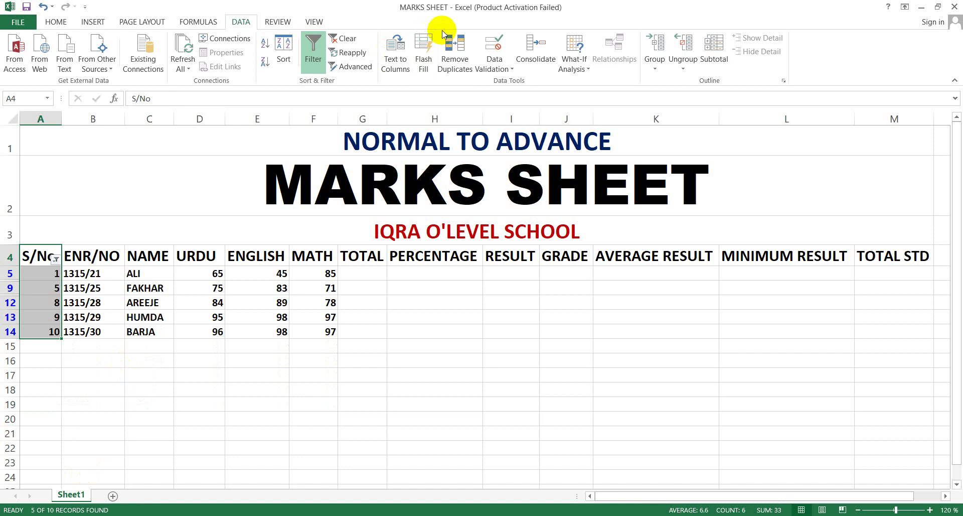
- Clear the S/No filter to show all rows and turn filtering off in the marks sheet
{"action": "left_click", "coordinate": [350, 39]}
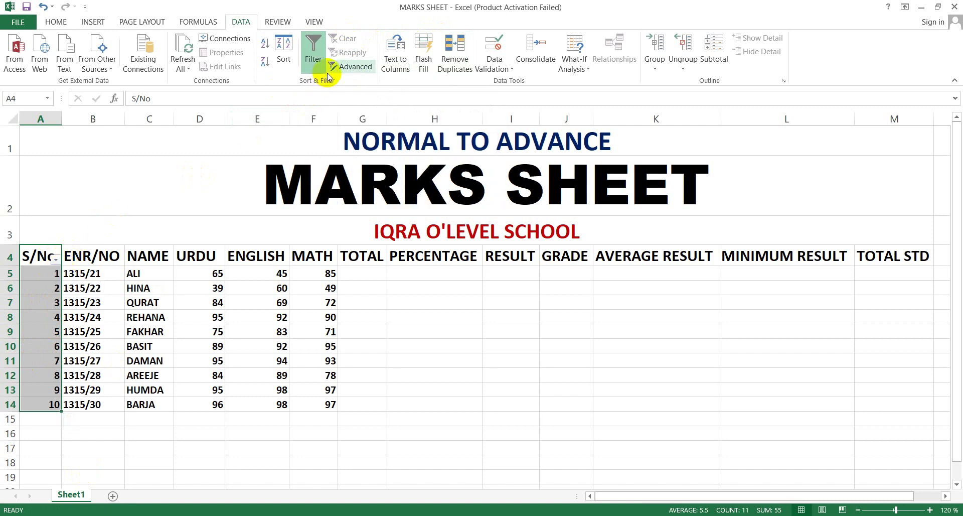
{"action": "left_click", "coordinate": [310, 59]}
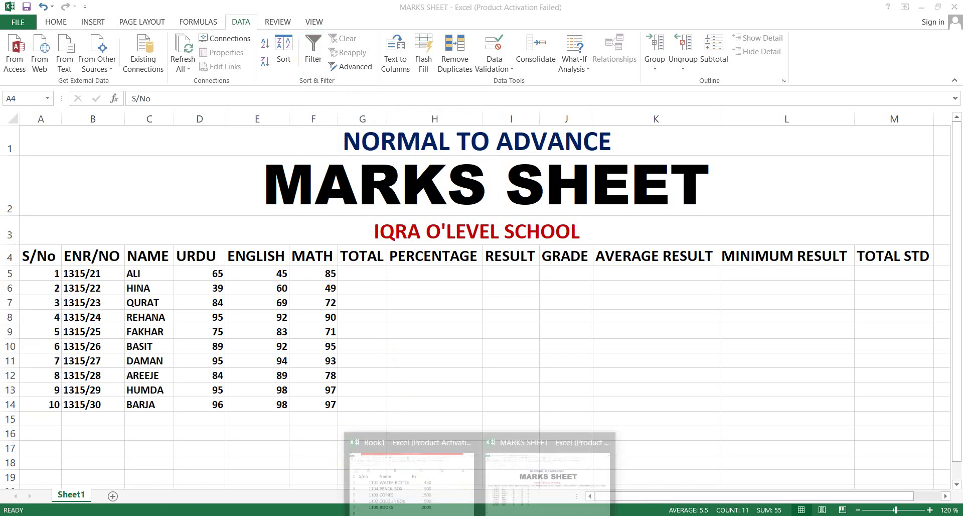
- Switch to the Book1 workbook and add a new blank worksheet after Sheet1
{"action": "left_click", "coordinate": [445, 496]}
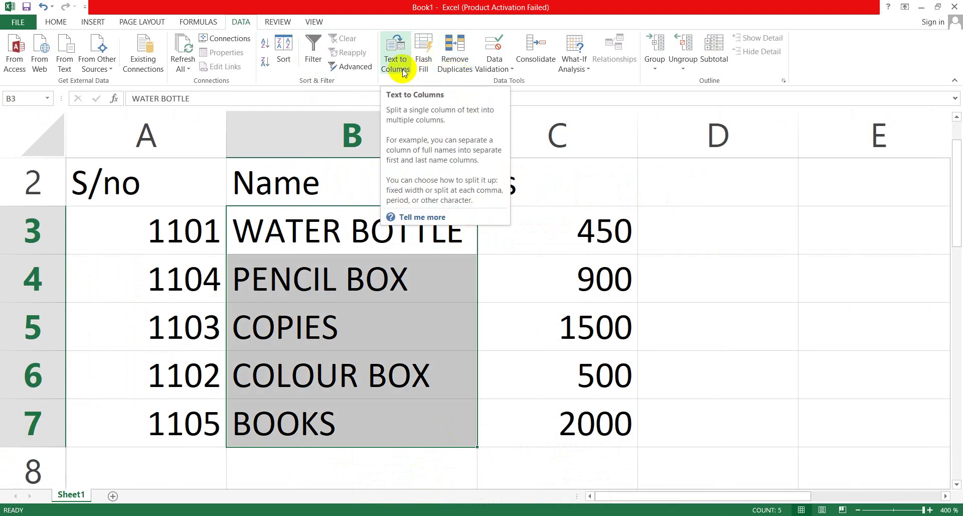
{"action": "left_click", "coordinate": [113, 495]}
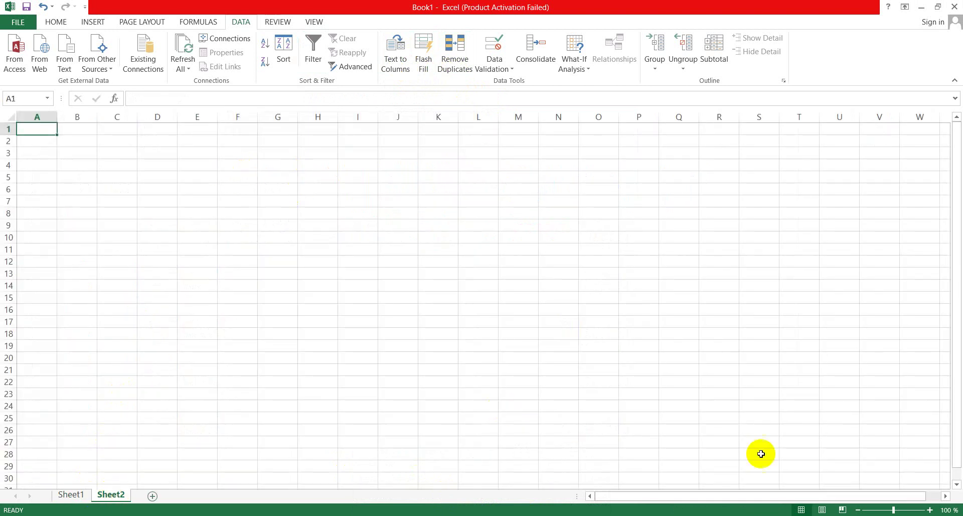
{"action": "left_click_drag", "start_coordinate": [895, 510], "coordinate": [929, 511]}
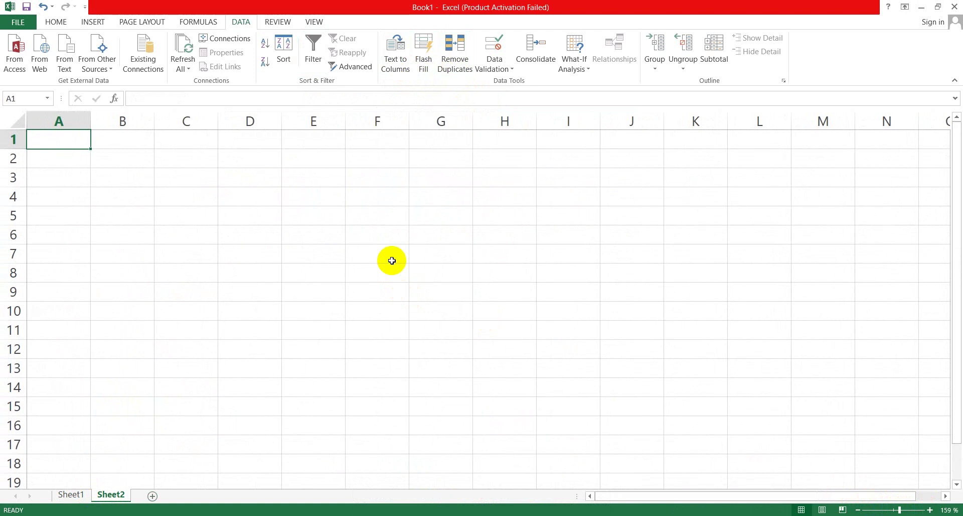
- Enter the sentence HONESTY IS THE BEST POLICY in cell D3 of Sheet2
{"action": "left_click", "coordinate": [258, 175]}
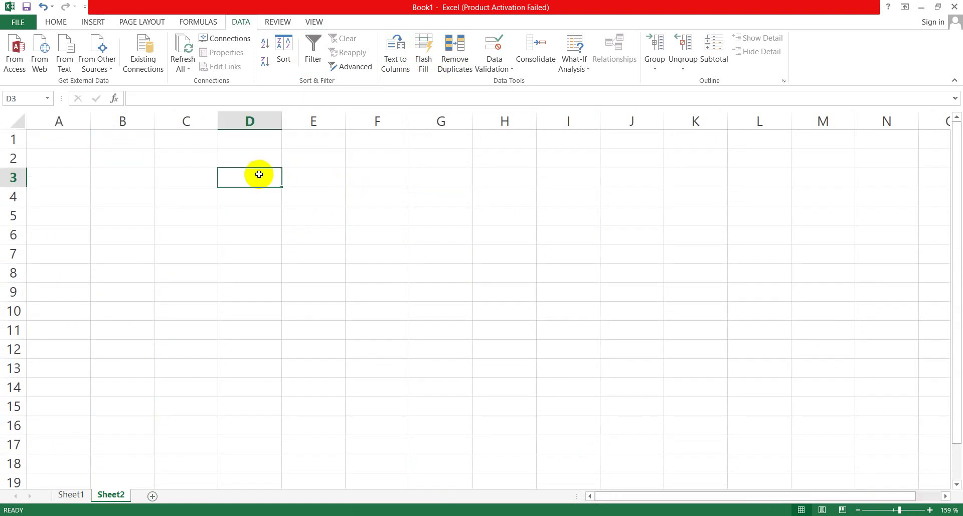
{"action": "type", "text": "H"}
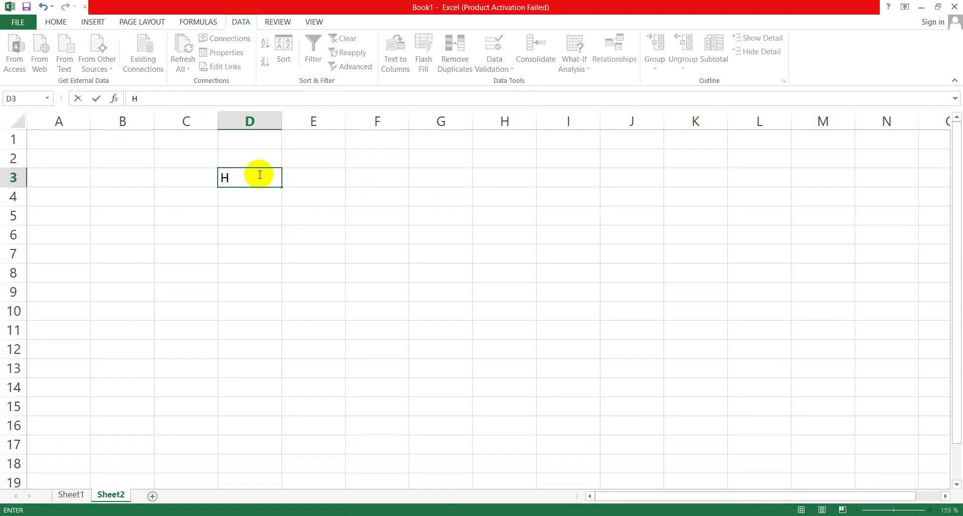
{"action": "type", "text": "ONESTY IS"}
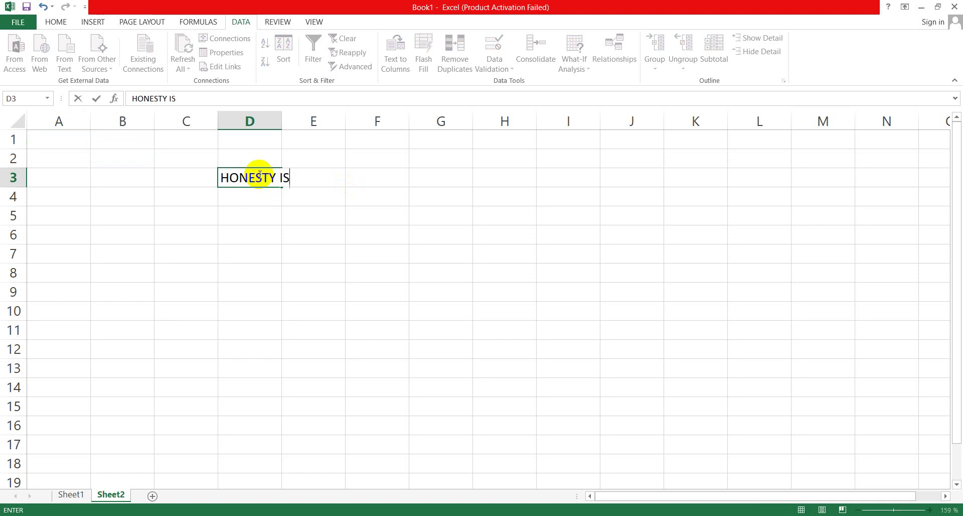
{"action": "key", "text": "F2"}
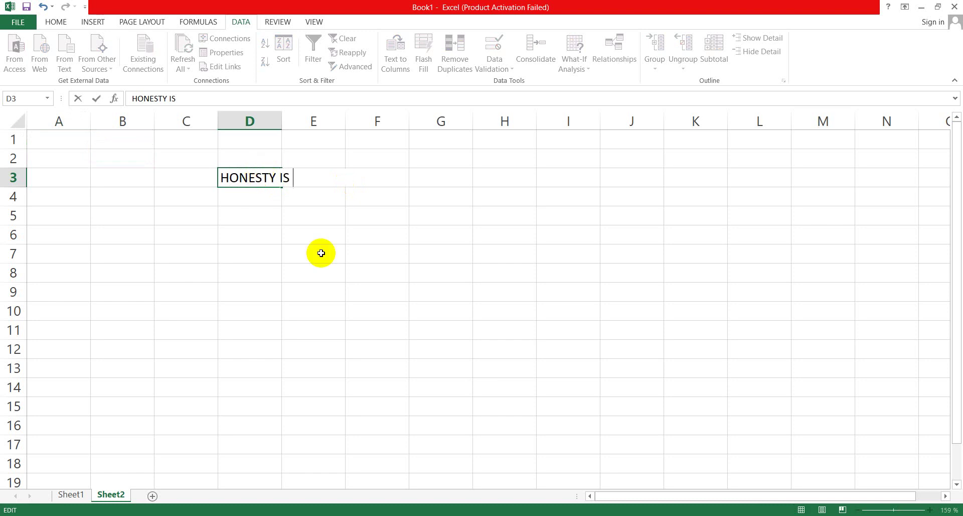
{"action": "type", "text": "THE BEST"}
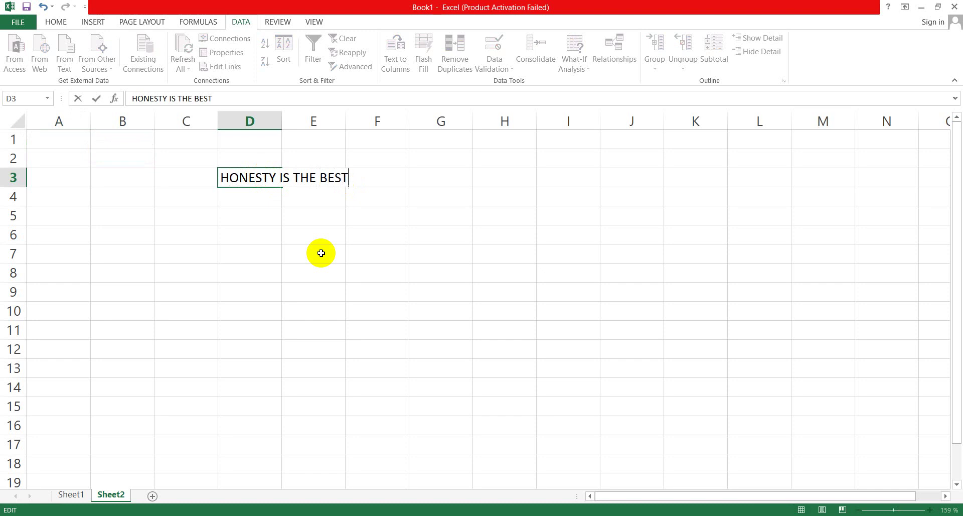
{"action": "type", "text": " POLICY"}
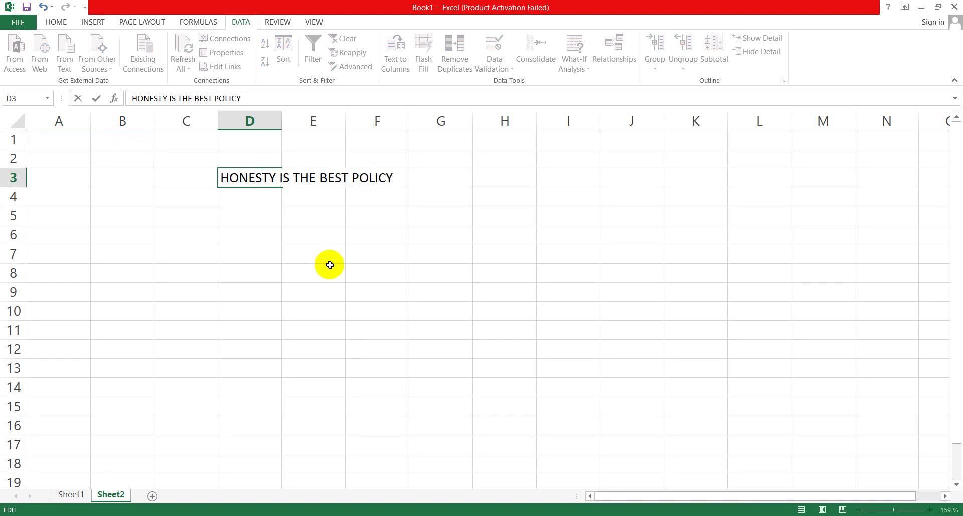
{"action": "left_click", "coordinate": [329, 266]}
- Examine cells D3, E3 and F3 to check which of them actually holds the sentence
{"action": "left_click", "coordinate": [312, 214]}
{"action": "left_click", "coordinate": [293, 165]}
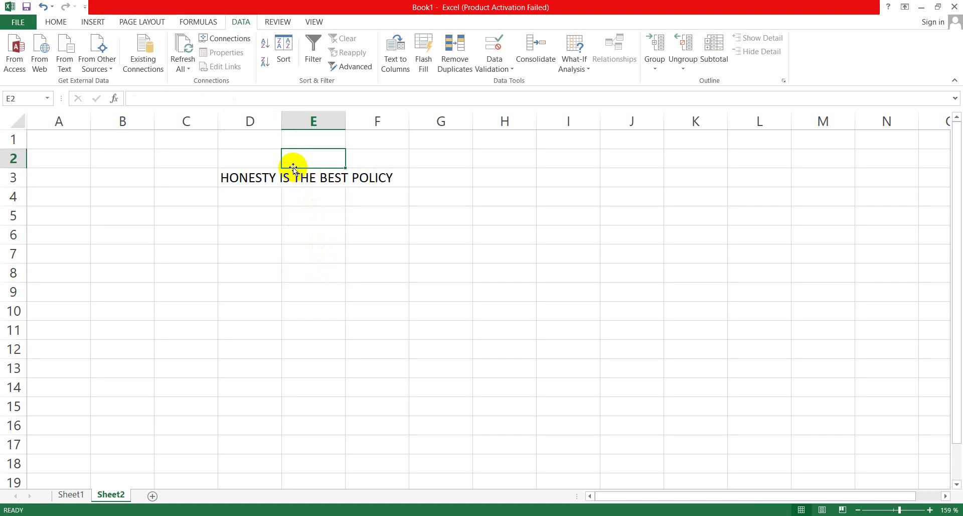
{"action": "left_click", "coordinate": [291, 178]}
{"action": "left_click", "coordinate": [269, 176]}
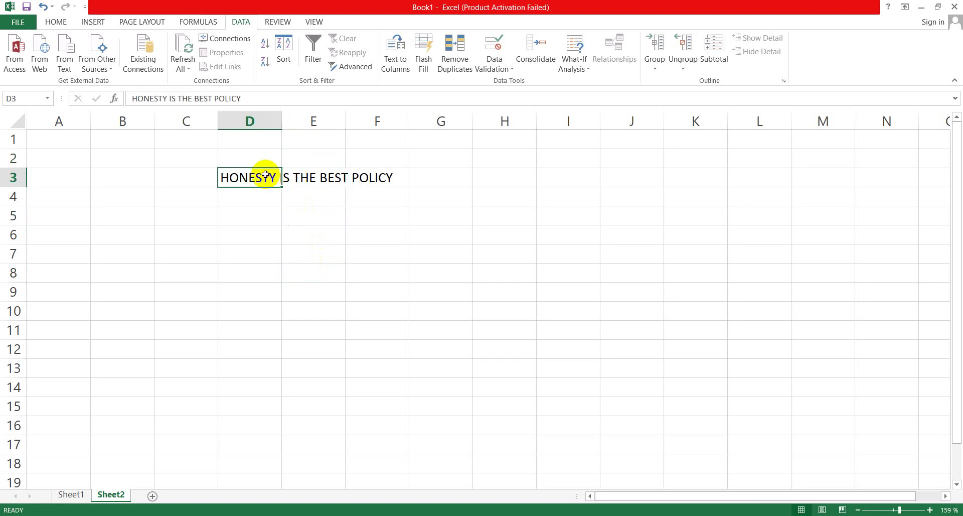
{"action": "left_click", "coordinate": [304, 178]}
{"action": "left_click", "coordinate": [370, 176]}
{"action": "left_click", "coordinate": [308, 228]}
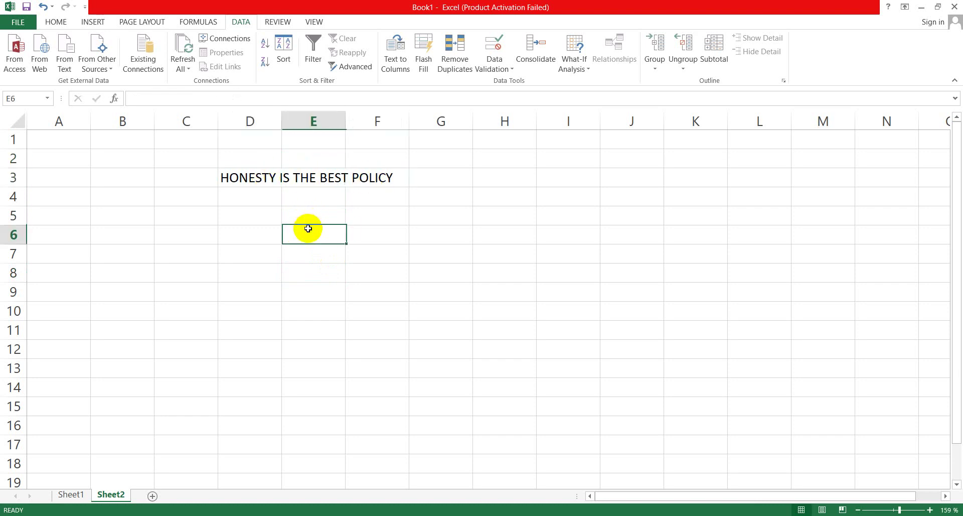
{"action": "left_click", "coordinate": [294, 181]}
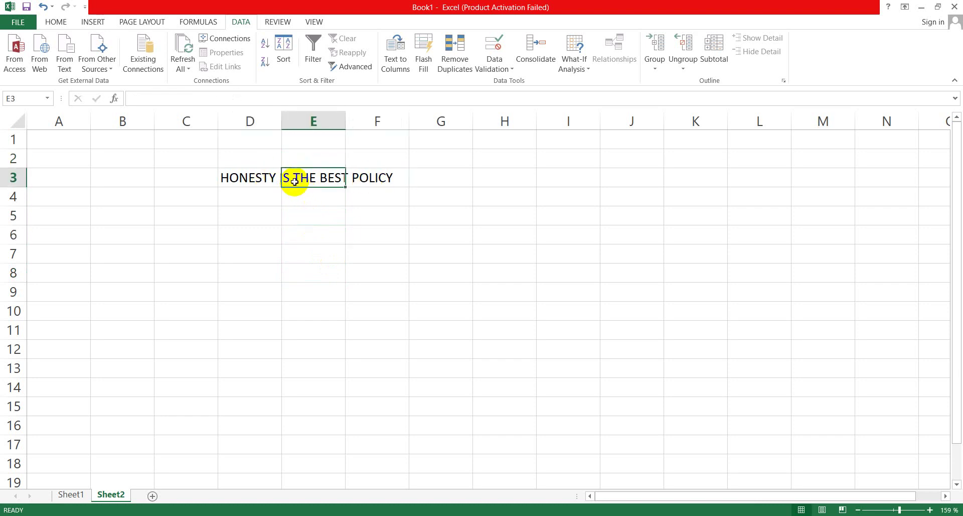
{"action": "left_click", "coordinate": [333, 246]}
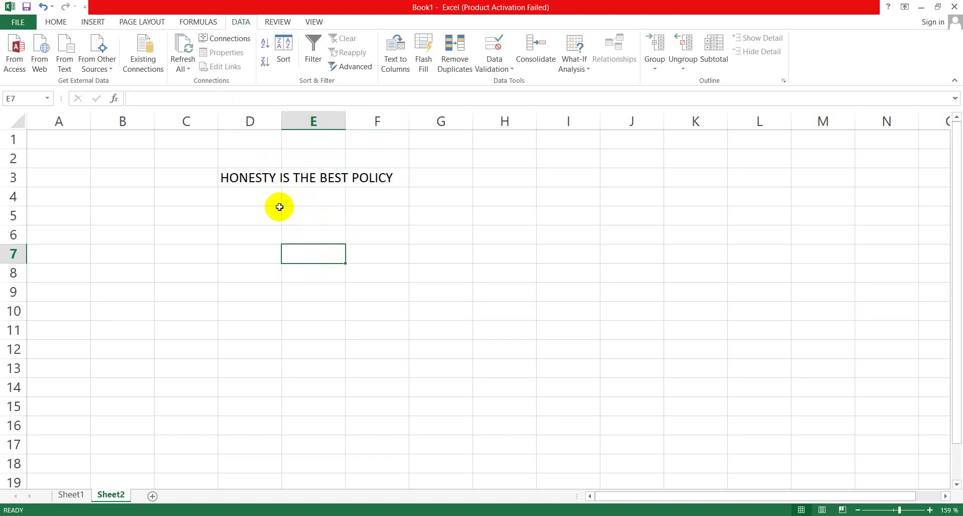
{"action": "left_click", "coordinate": [266, 176]}
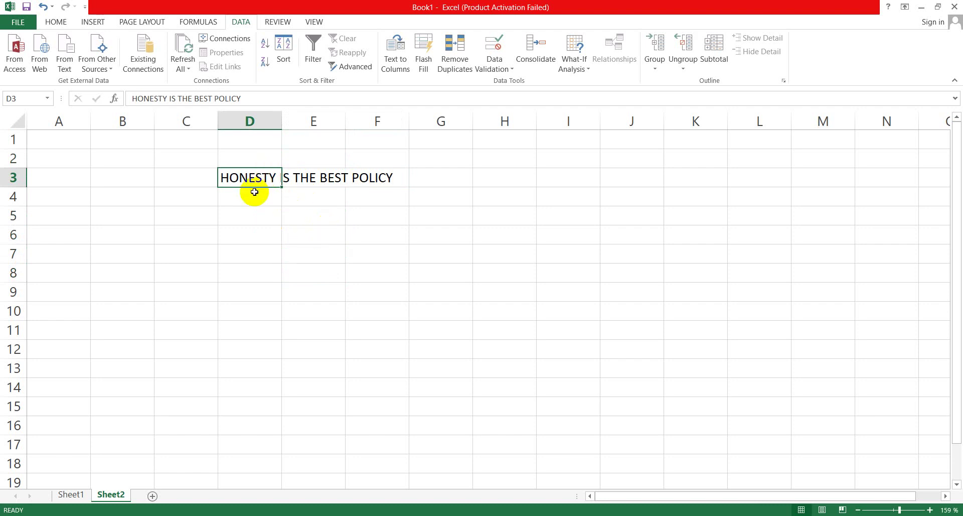
{"action": "left_click", "coordinate": [321, 214]}
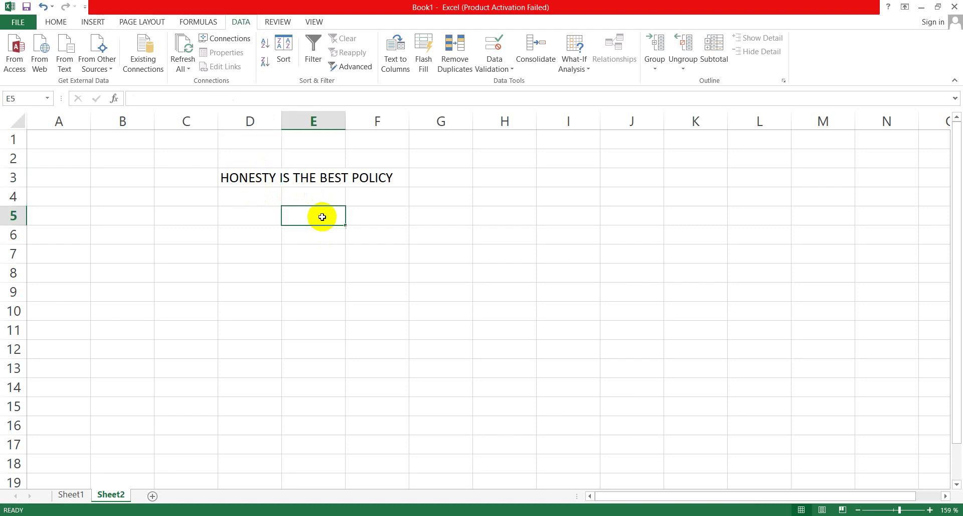
- Split the sentence in D3 into one word per column with Text to Columns, using Fixed width, General format and destination $D$3
{"action": "left_click", "coordinate": [269, 177]}
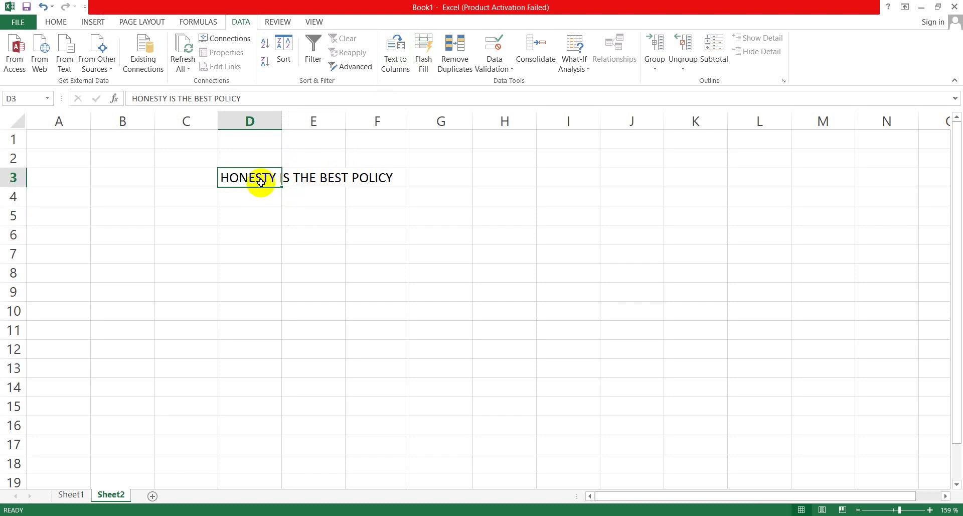
{"action": "left_click", "coordinate": [399, 73]}
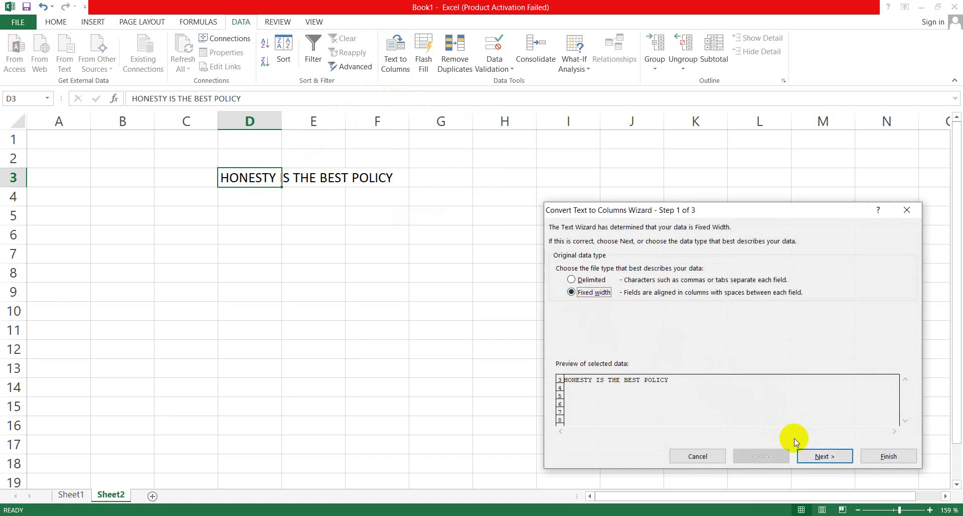
{"action": "left_click", "coordinate": [817, 455]}
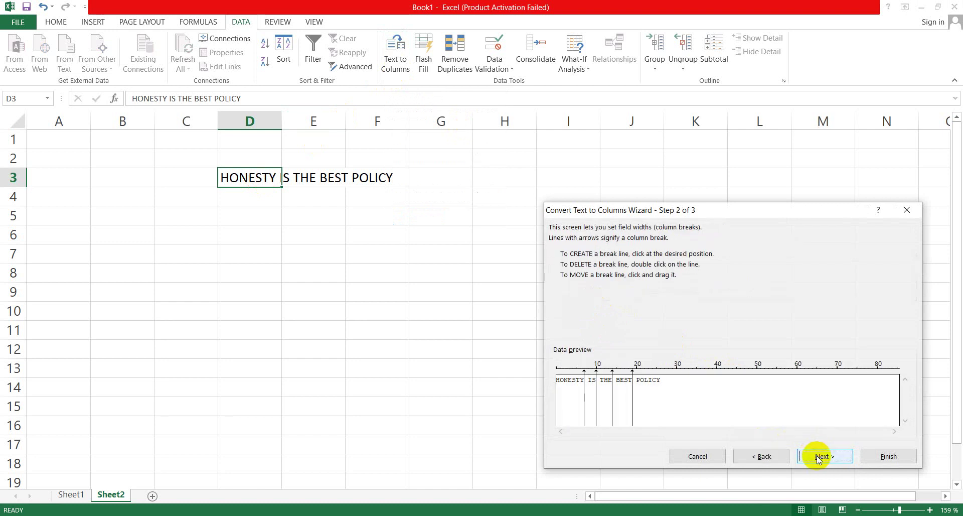
{"action": "left_click", "coordinate": [816, 455]}
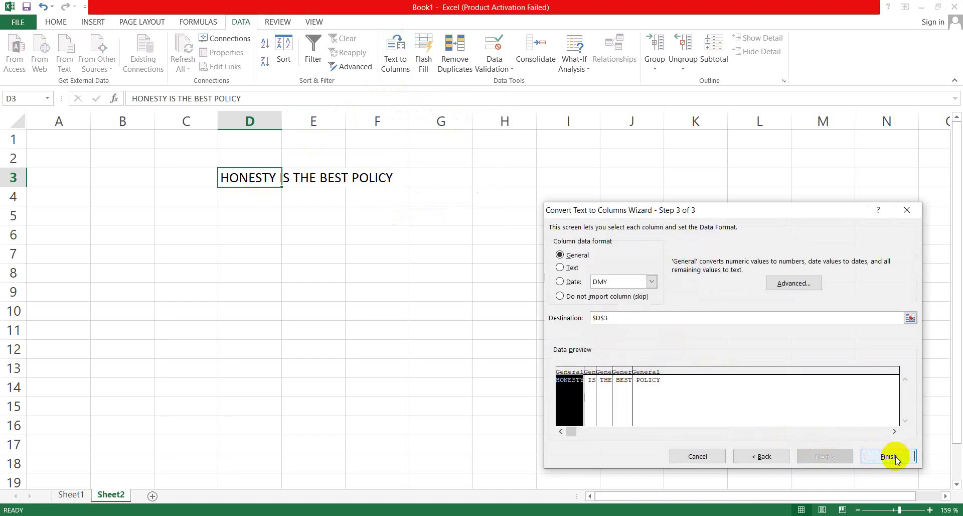
{"action": "left_click", "coordinate": [878, 455]}
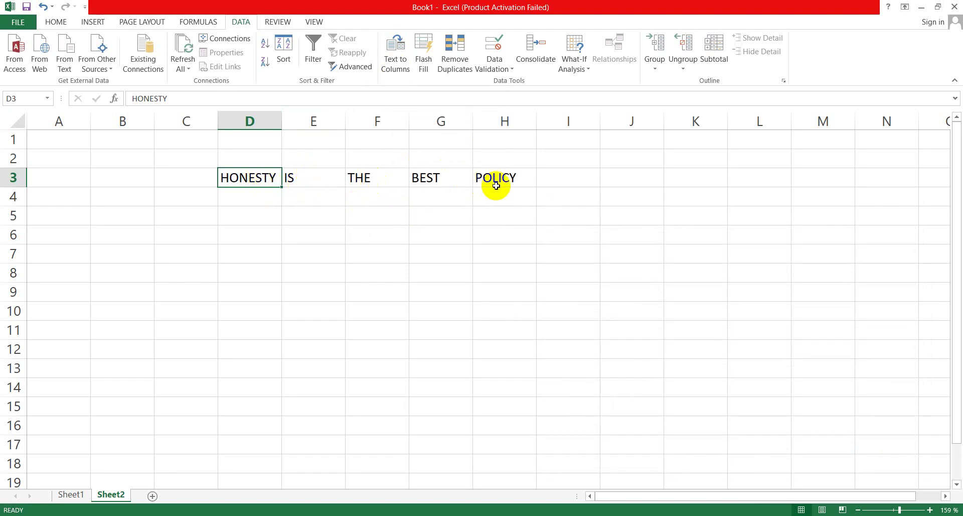
{"action": "left_click", "coordinate": [401, 228]}
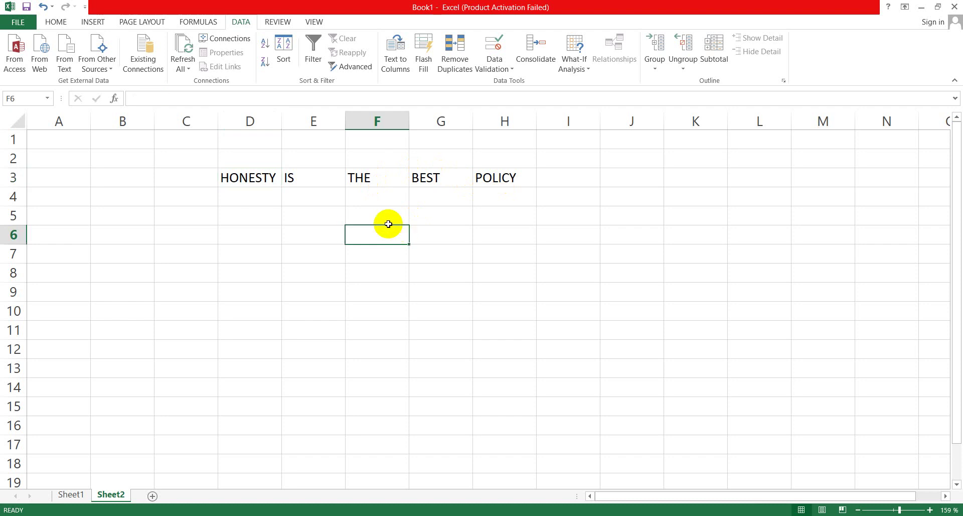
{"action": "left_click", "coordinate": [351, 215]}
{"action": "left_click", "coordinate": [259, 180]}
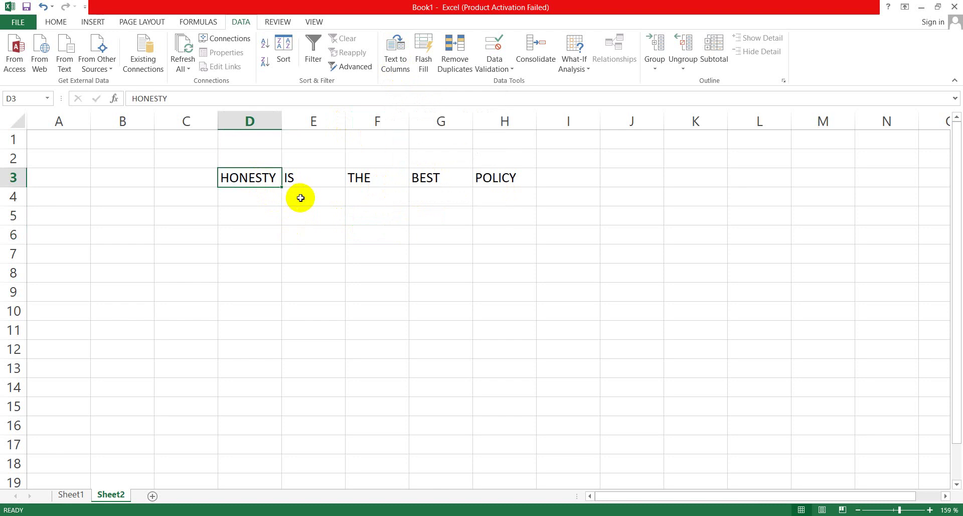
{"action": "left_click", "coordinate": [296, 242]}
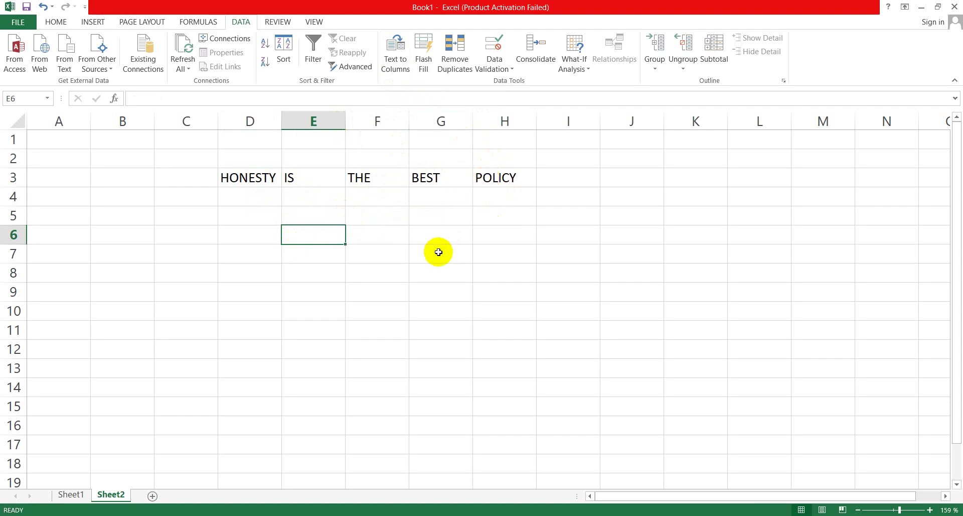
- Enter two different first names in cells B4 and B5
{"action": "left_click", "coordinate": [103, 202]}
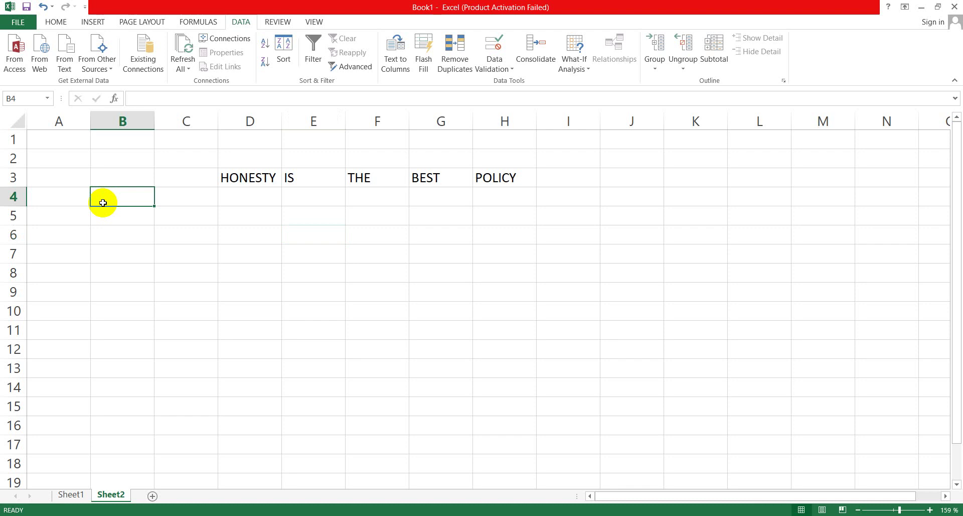
{"action": "type", "text": "SAN"}
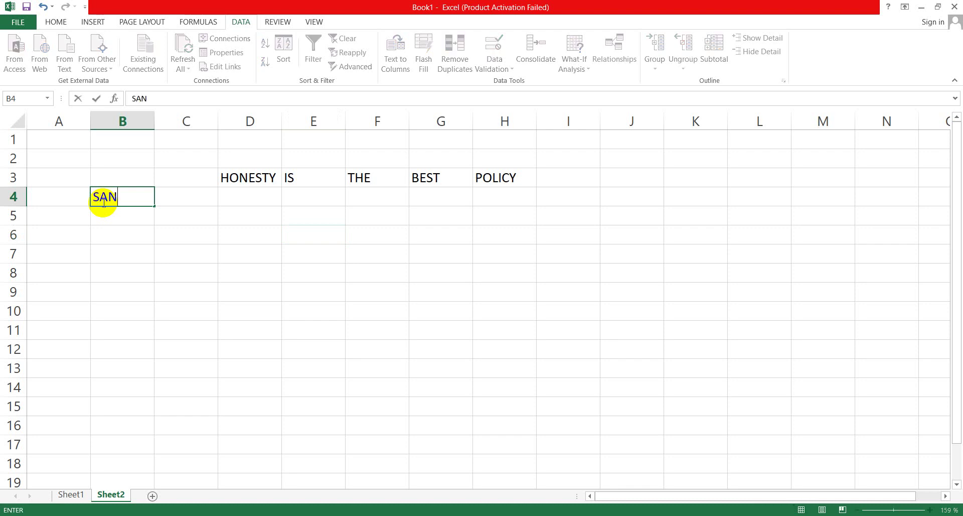
{"action": "type", "text": "A"}
{"action": "key", "text": "Return"}
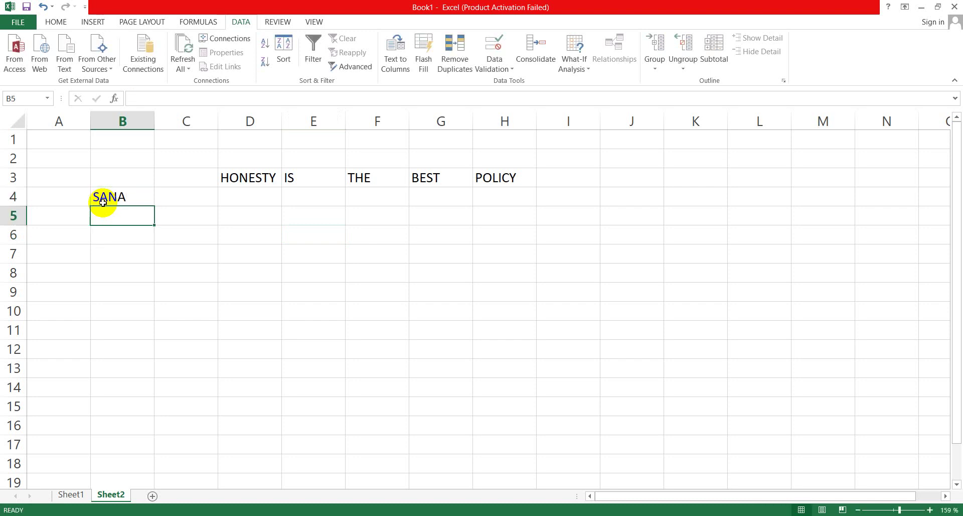
{"action": "type", "text": "SABA"}
{"action": "key", "text": "Return"}
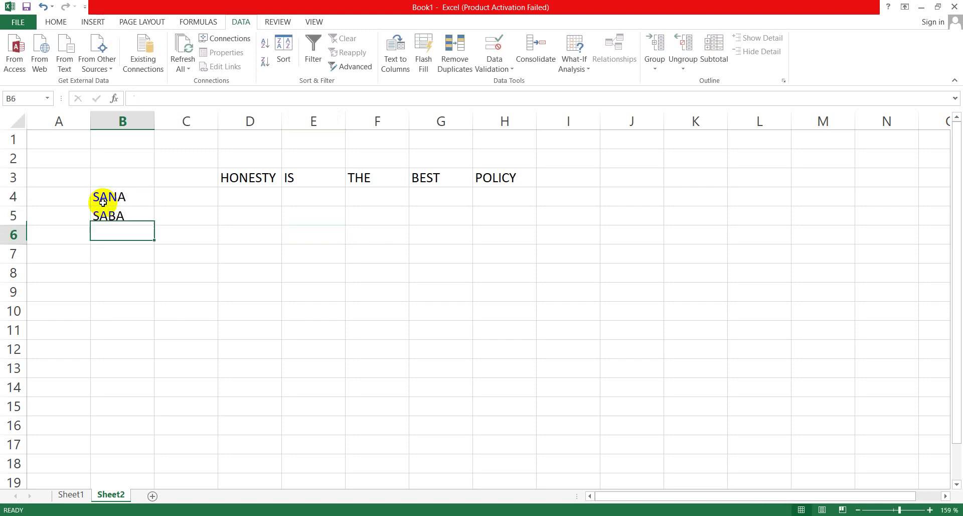
- Fill the pair of names in B4:B5 down through cell B14 as a repeating pattern
{"action": "left_click", "coordinate": [125, 254]}
{"action": "left_click", "coordinate": [117, 200]}
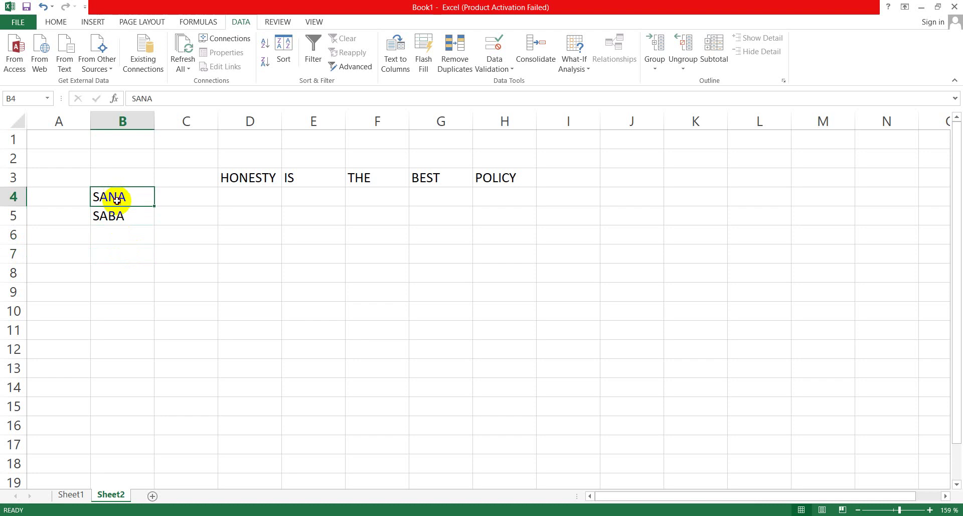
{"action": "left_click_drag", "start_coordinate": [116, 200], "coordinate": [151, 396]}
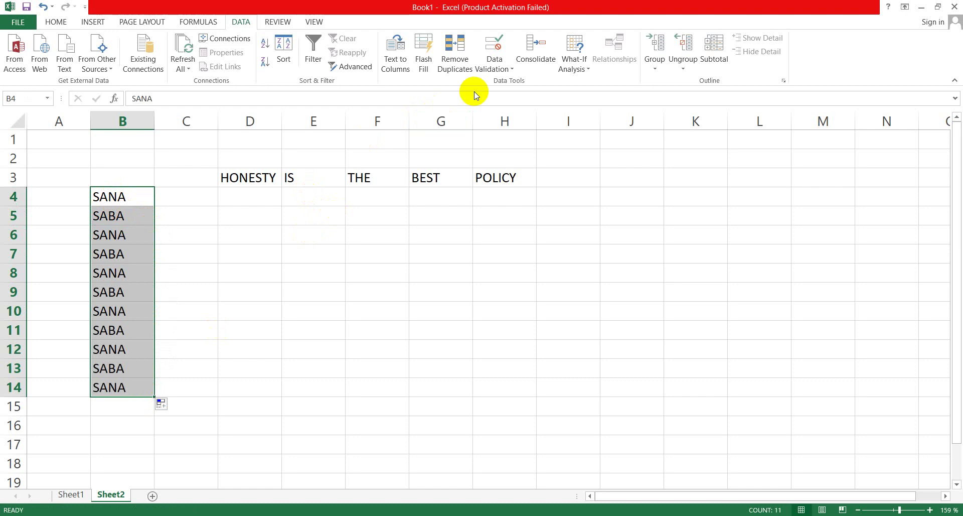
- Remove the duplicate names from B4:B14, checking Column B and treating the data as having no headers
{"action": "left_click", "coordinate": [453, 73]}
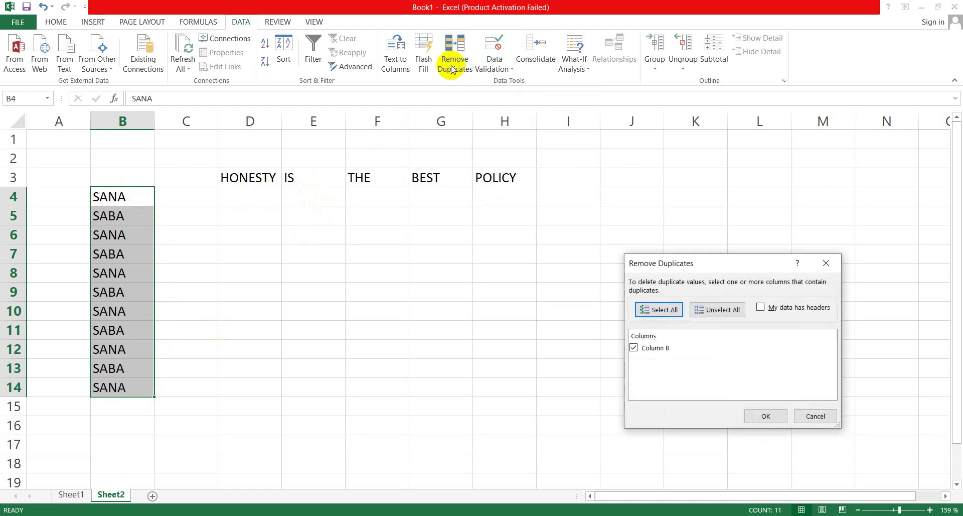
{"action": "left_click", "coordinate": [764, 414]}
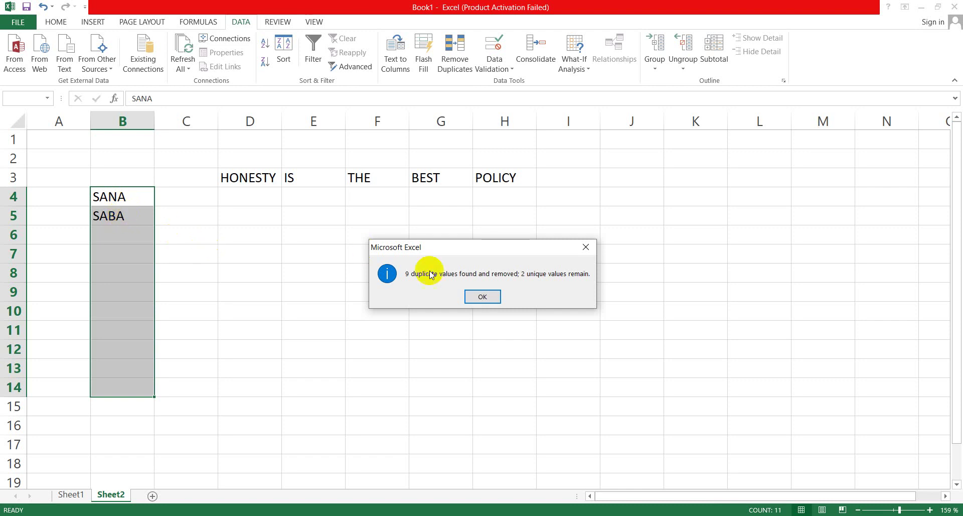
{"action": "left_click", "coordinate": [475, 295]}
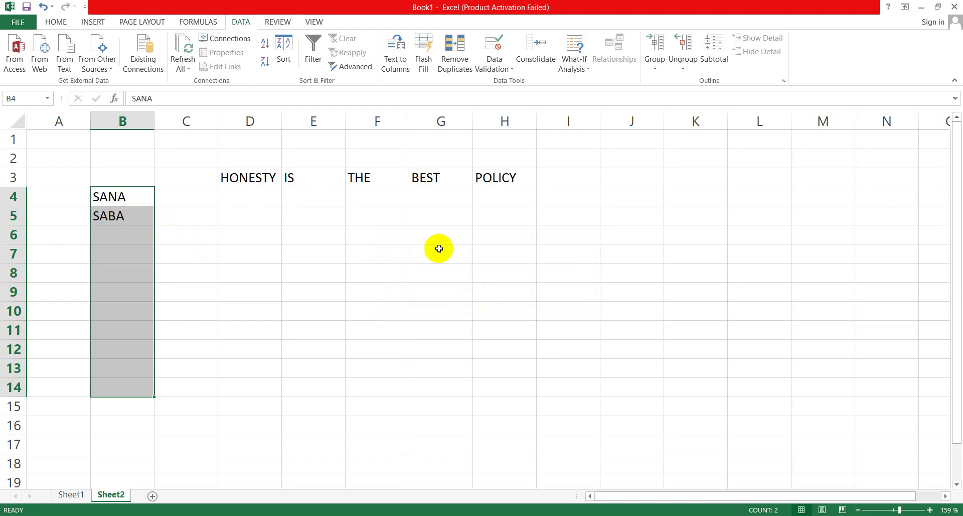
- Clear all the contents of Sheet2
{"action": "key", "text": "ctrl+a"}
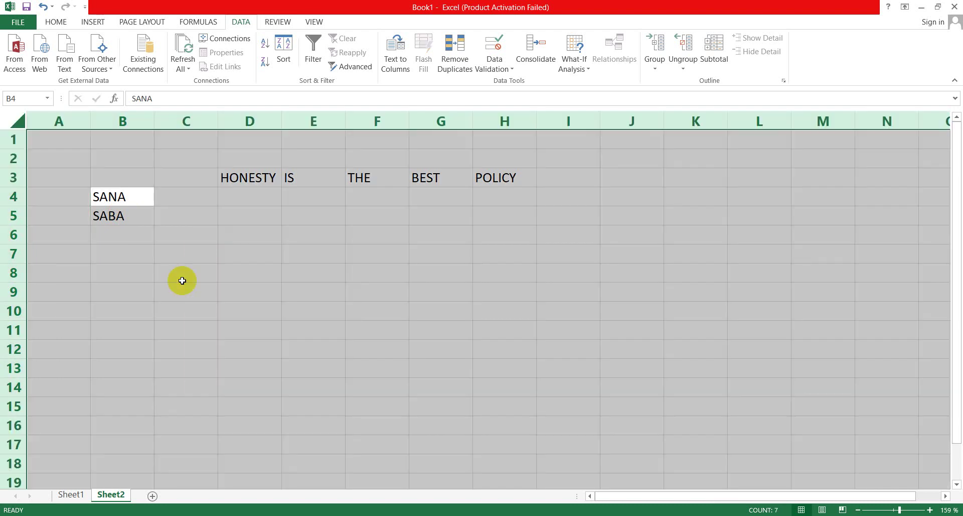
{"action": "key", "text": "Delete"}
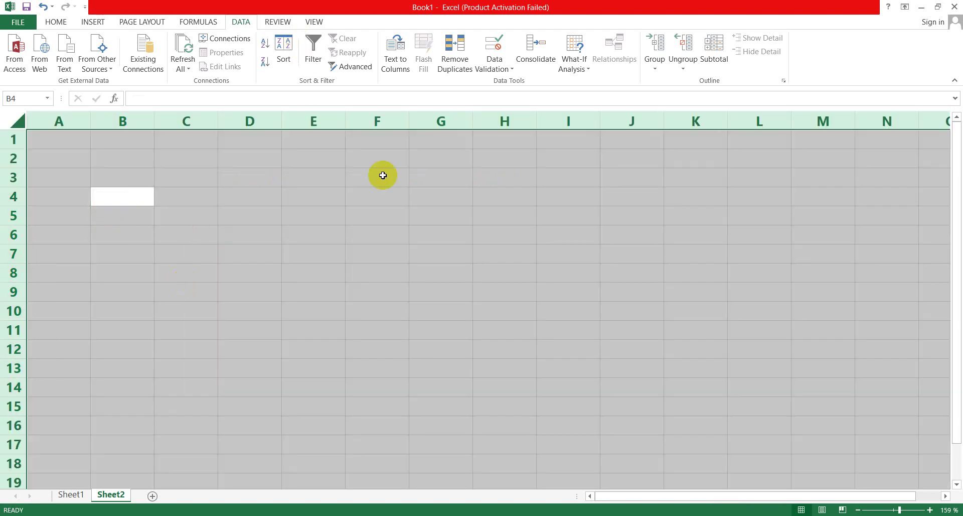
{"action": "left_click", "coordinate": [395, 205]}
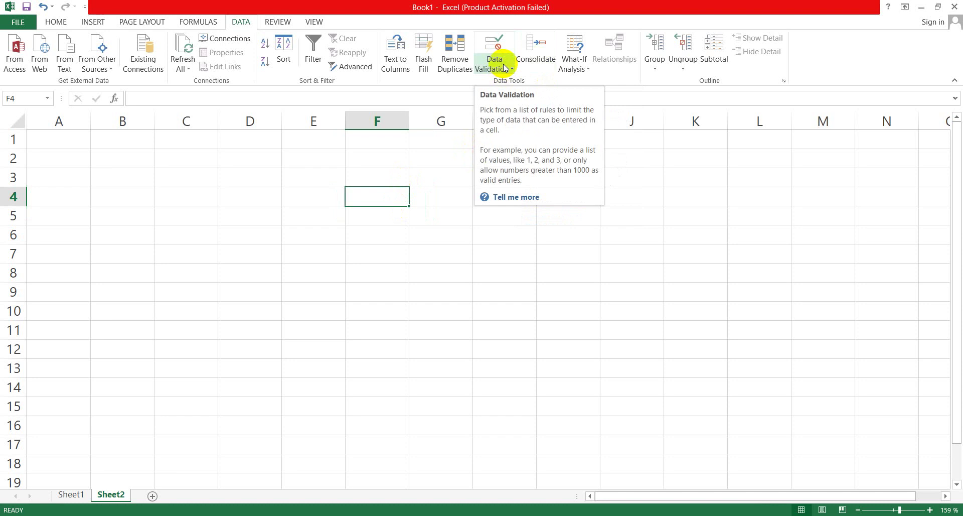
{"action": "left_click", "coordinate": [312, 248]}
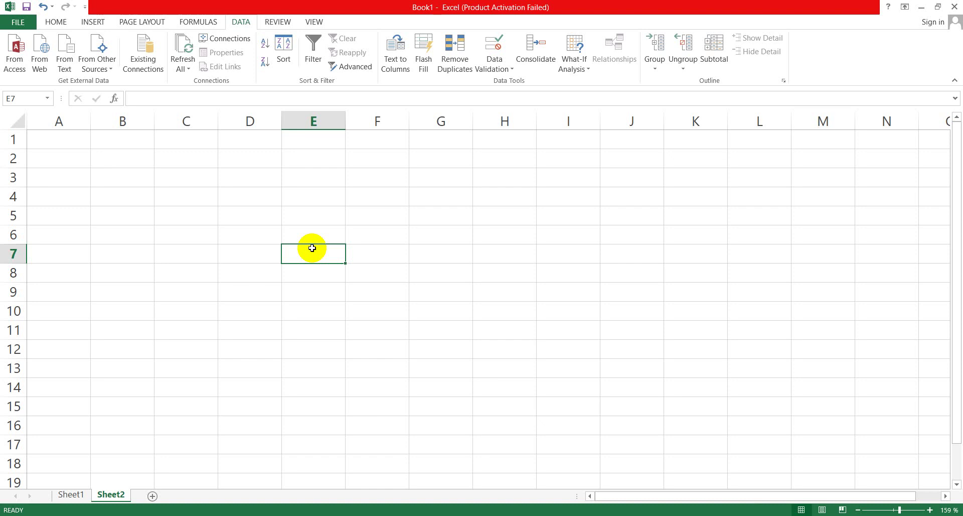
{"action": "left_click", "coordinate": [224, 200]}
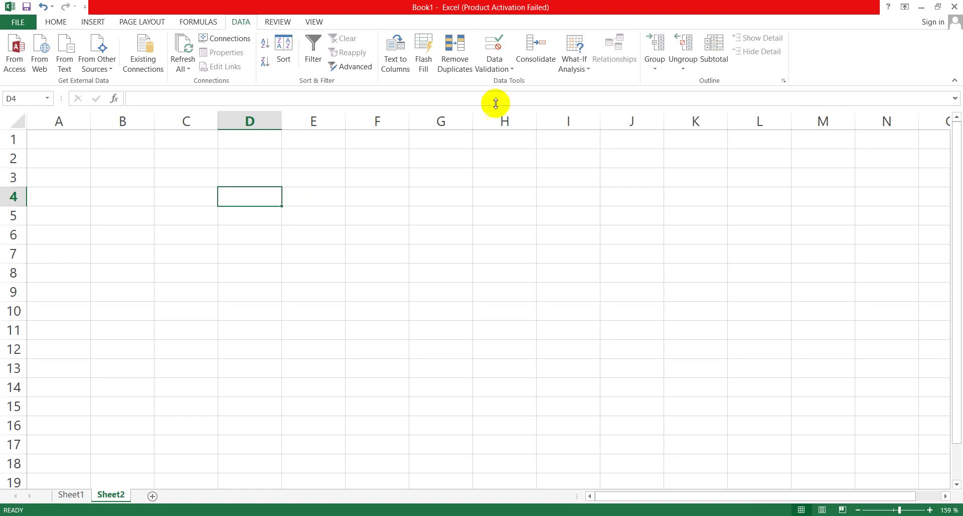
{"action": "left_click", "coordinate": [222, 255]}
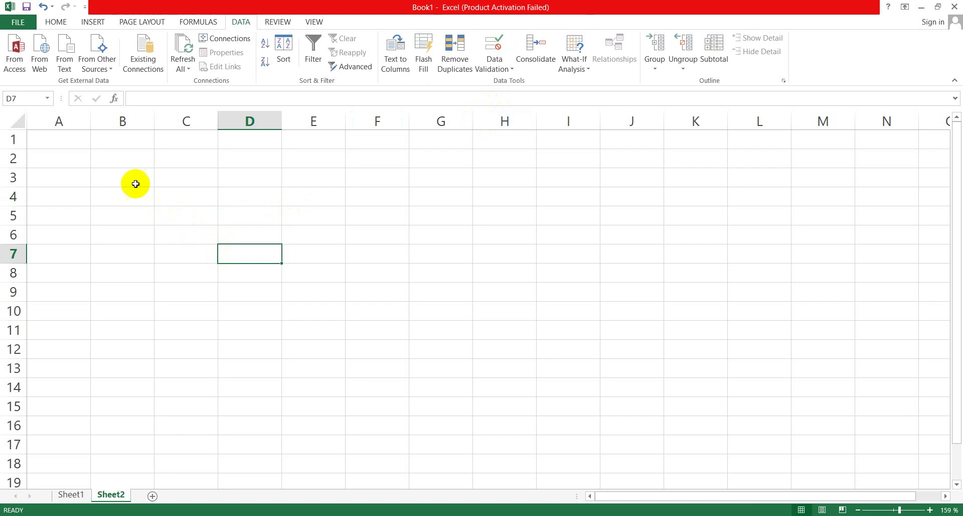
- Apply data validation to B2:I17 that allows only whole numbers between 1 and 100
{"action": "left_click_drag", "start_coordinate": [103, 165], "coordinate": [575, 435]}
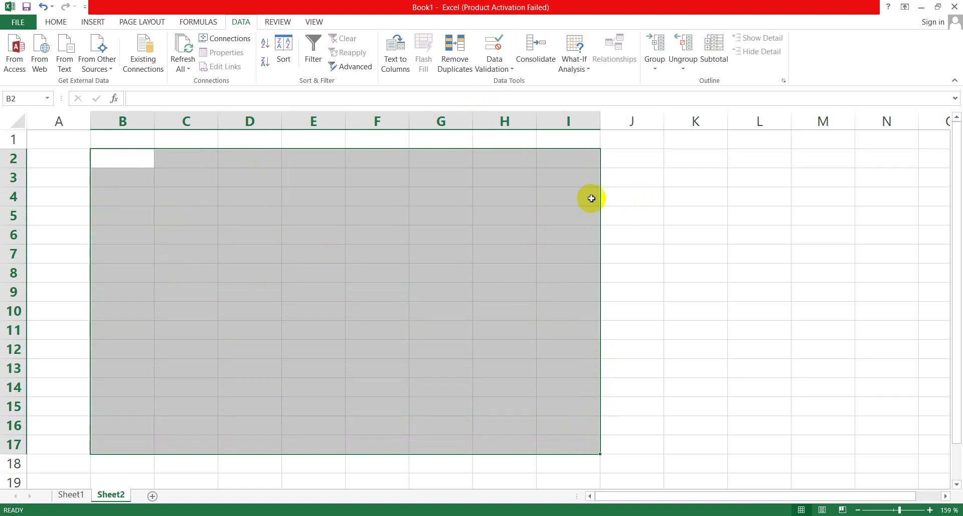
{"action": "left_click", "coordinate": [511, 69]}
{"action": "left_click", "coordinate": [502, 83]}
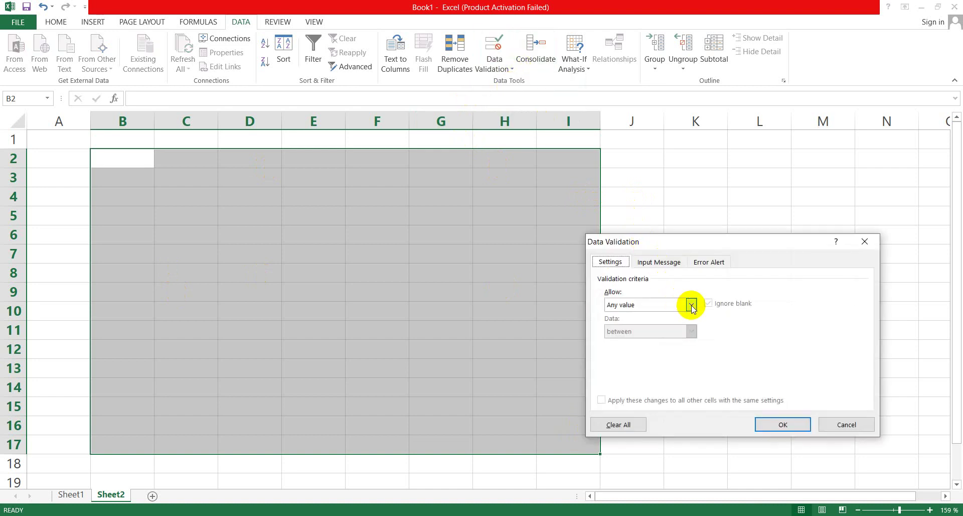
{"action": "left_click", "coordinate": [691, 304]}
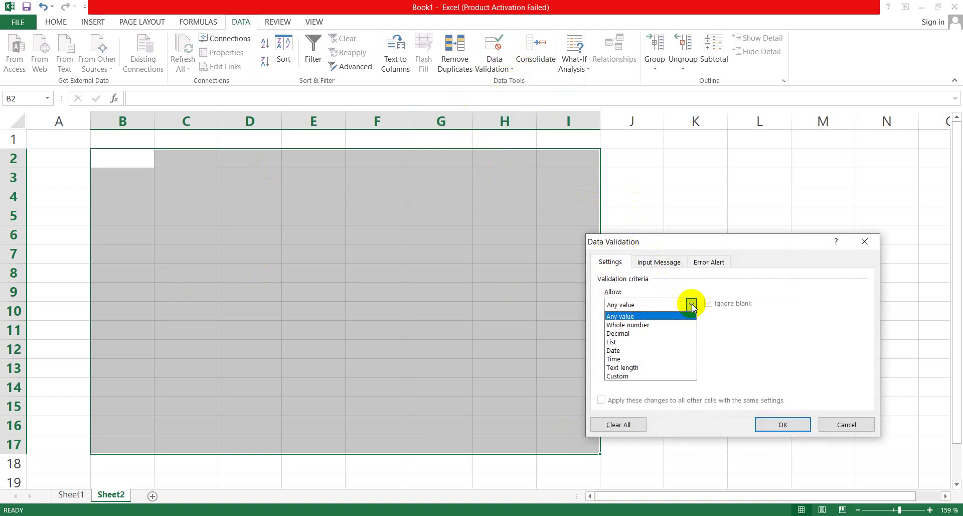
{"action": "left_click", "coordinate": [646, 326]}
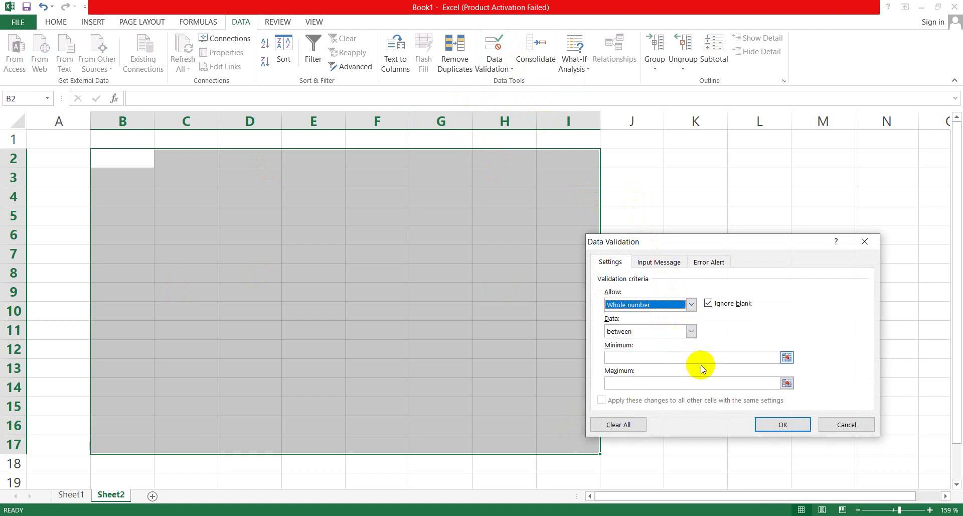
{"action": "left_click", "coordinate": [634, 357]}
{"action": "type", "text": "1"}
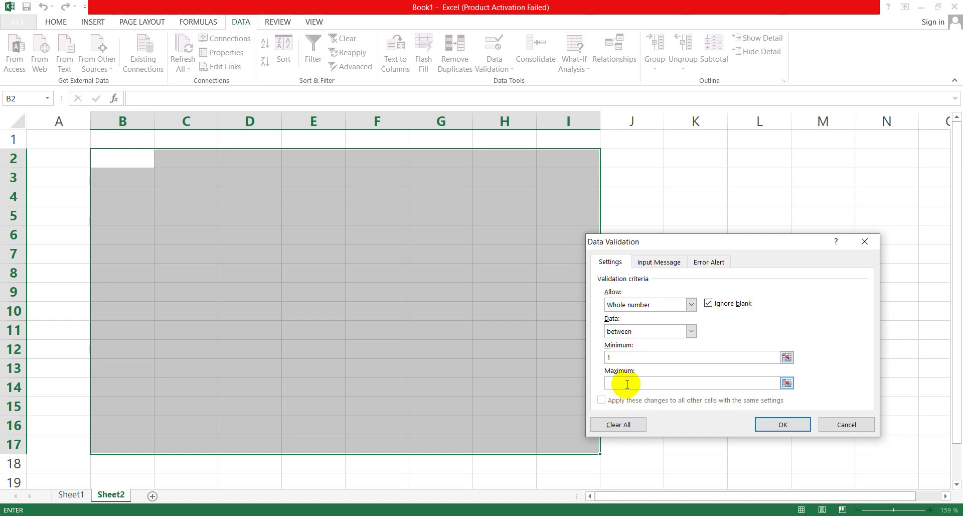
{"action": "type", "text": "100"}
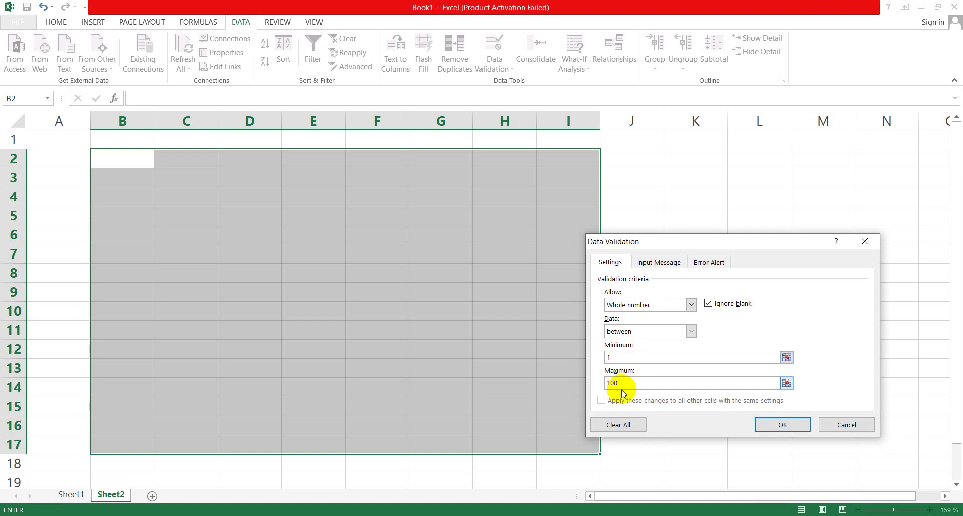
{"action": "left_click", "coordinate": [773, 422]}
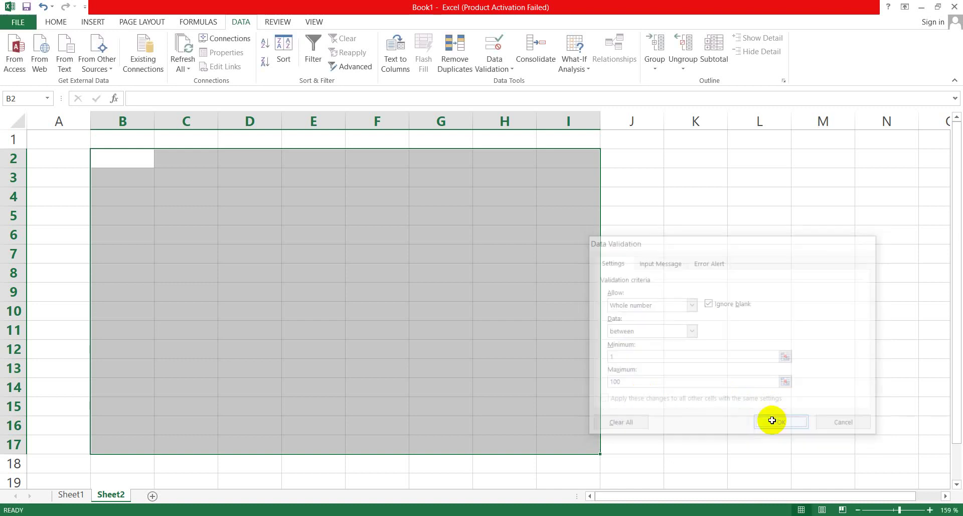
- Enter 1 in cell D6 and 40 in cell E7 to test the validation rule with allowed values
{"action": "left_click", "coordinate": [273, 243]}
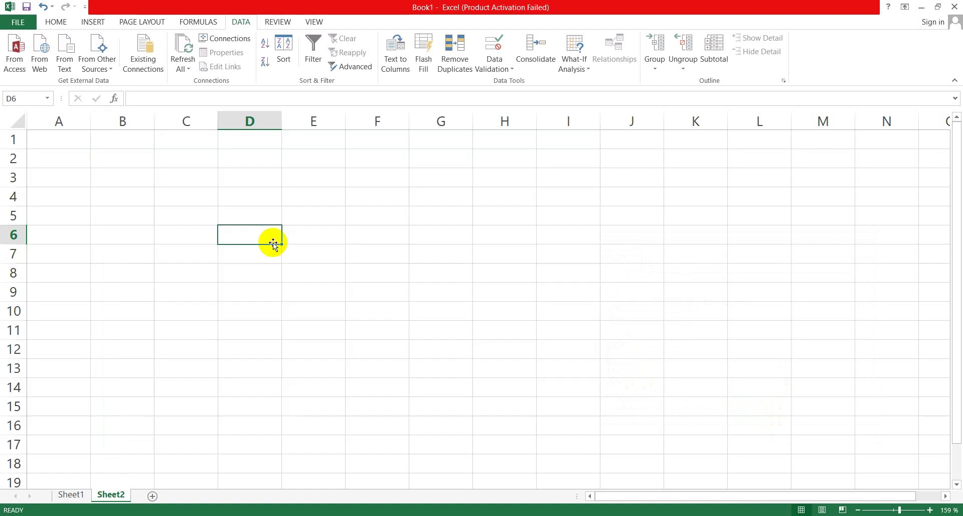
{"action": "type", "text": "1"}
{"action": "left_click", "coordinate": [239, 272]}
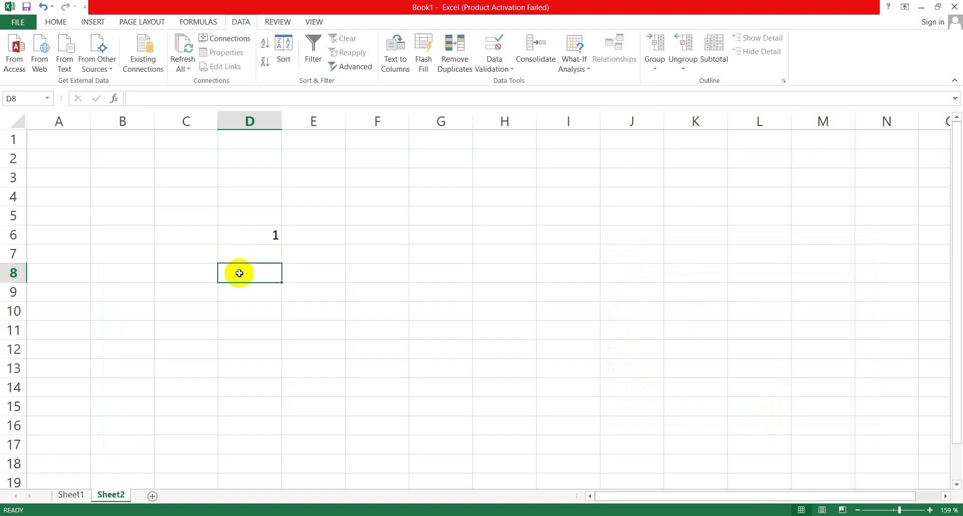
{"action": "left_click", "coordinate": [348, 261]}
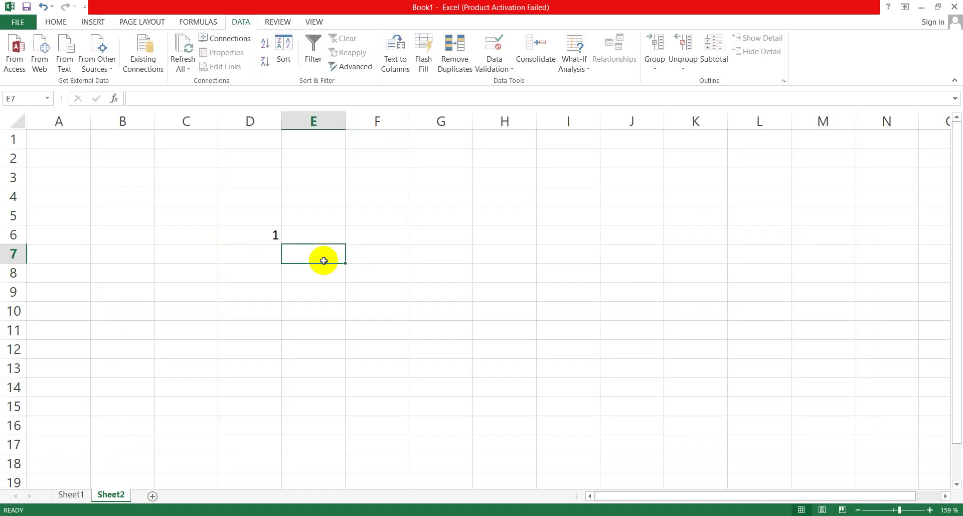
{"action": "type", "text": "40"}
{"action": "key", "text": "Return"}
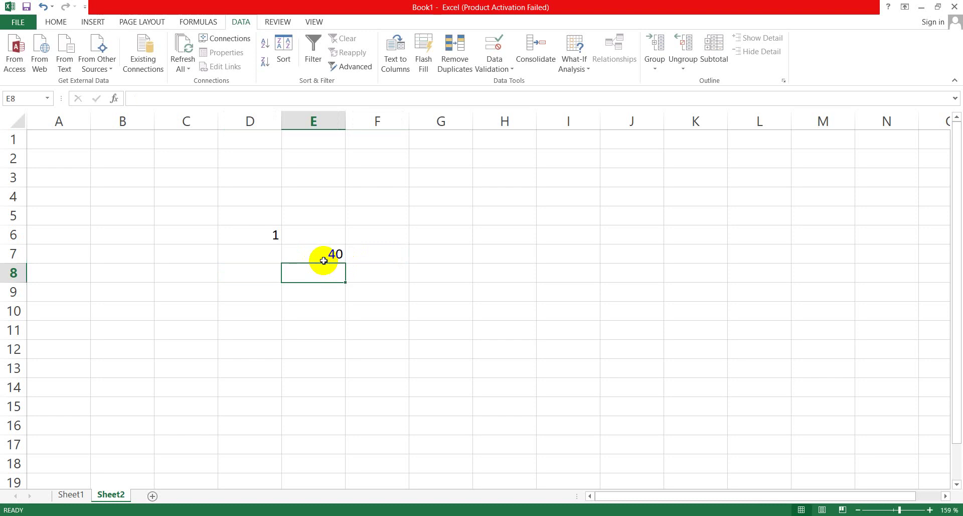
- Try to enter the out-of-range value 400 in cell F7, and cancel the entry
{"action": "left_click", "coordinate": [379, 252]}
{"action": "type", "text": "400"}
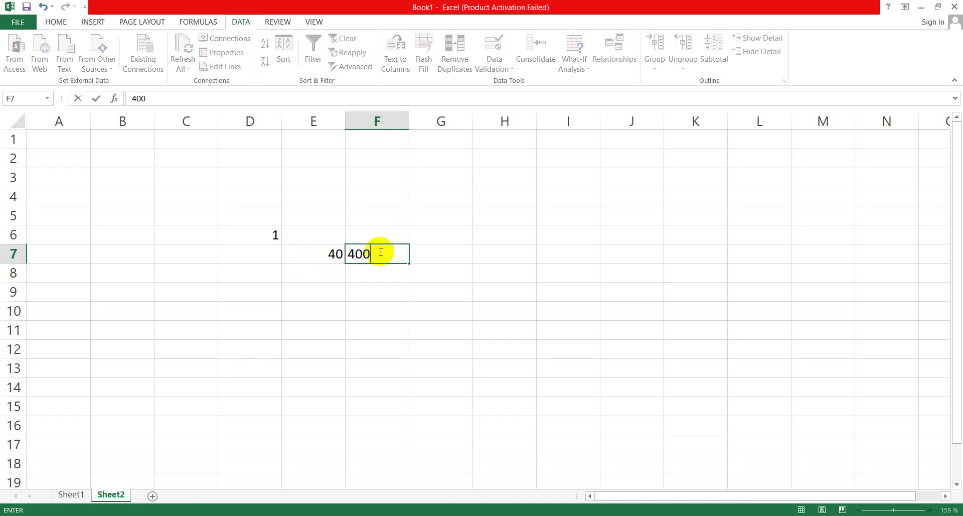
{"action": "key", "text": "Return"}
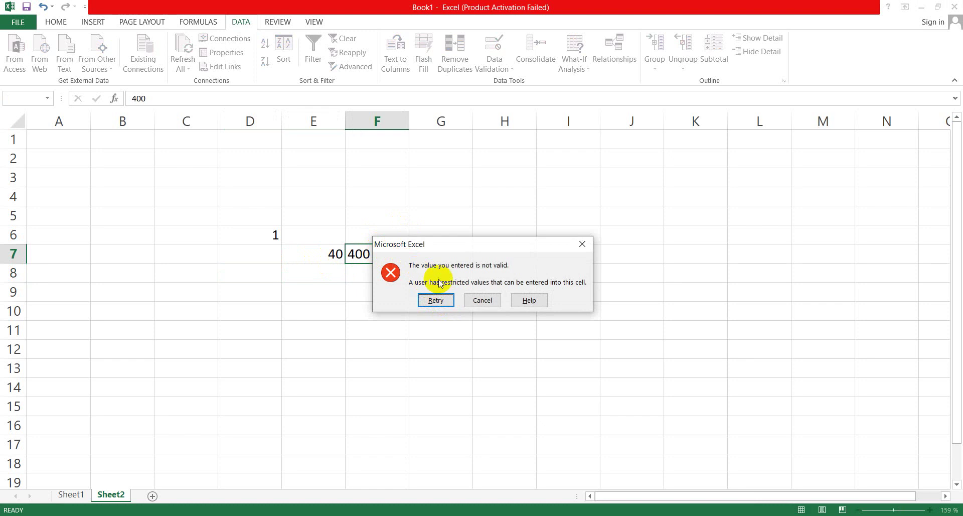
{"action": "left_click", "coordinate": [482, 301]}
- Try to enter 4O with a letter O in cell E8 and the text AS in cell E9, cancelling each entry
{"action": "left_click", "coordinate": [320, 272]}
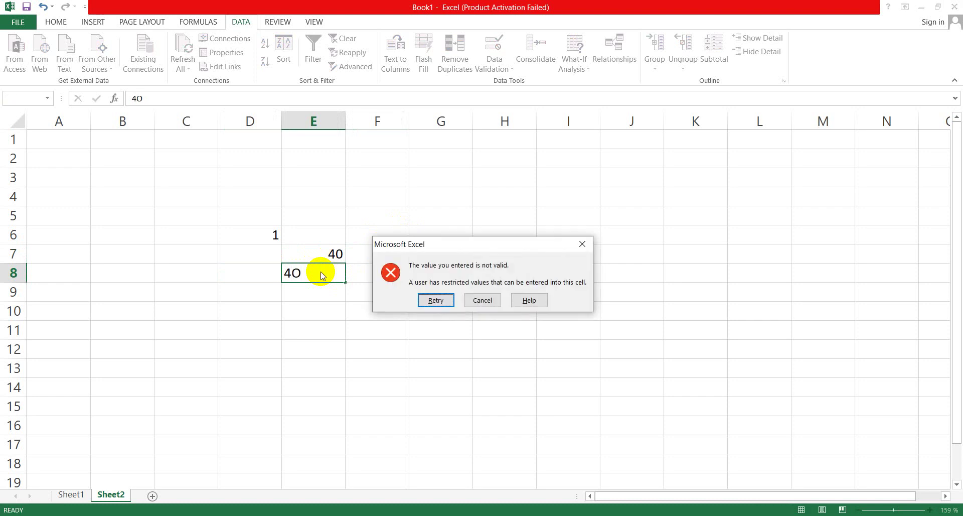
{"action": "left_click", "coordinate": [482, 300]}
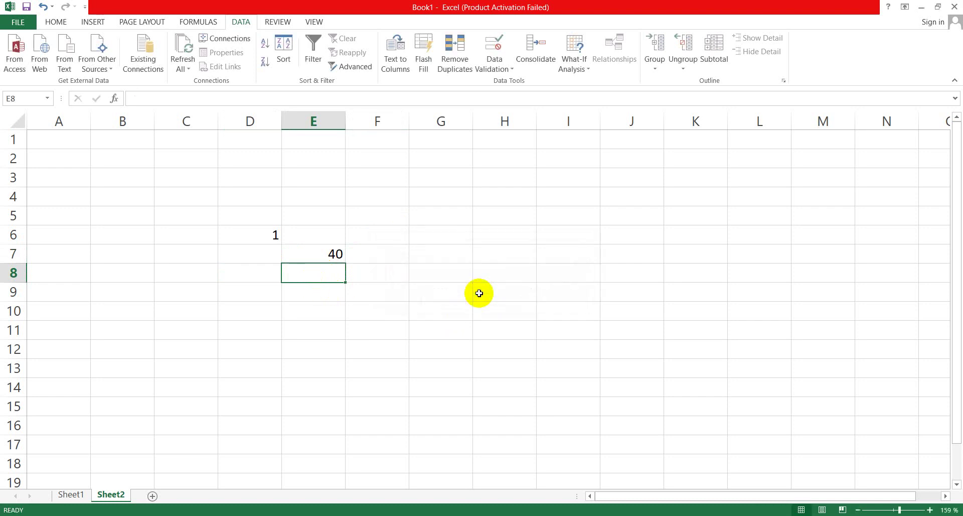
{"action": "left_click", "coordinate": [318, 290]}
{"action": "type", "text": "AS"}
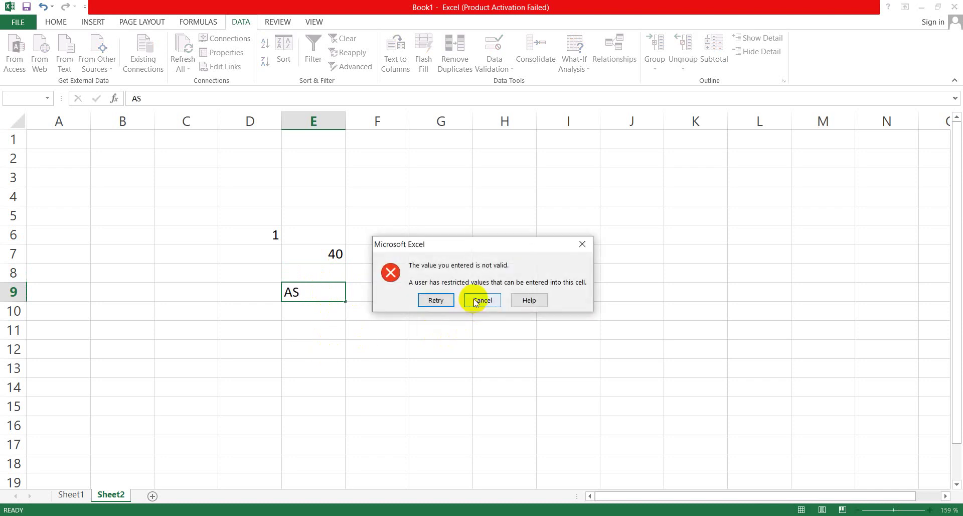
{"action": "left_click", "coordinate": [475, 301]}
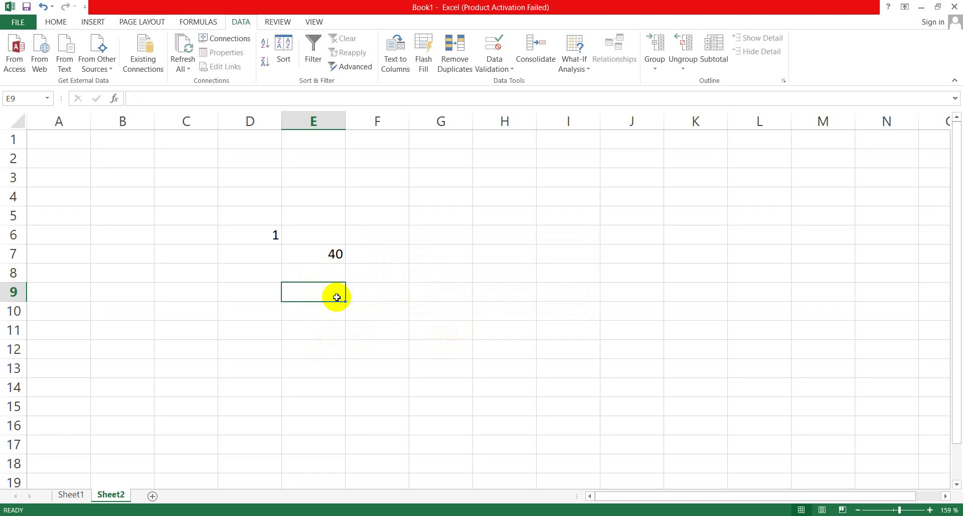
- Enter 99 in cell E9 and 43 in cell E10
{"action": "type", "text": "99"}
{"action": "key", "text": "Return"}
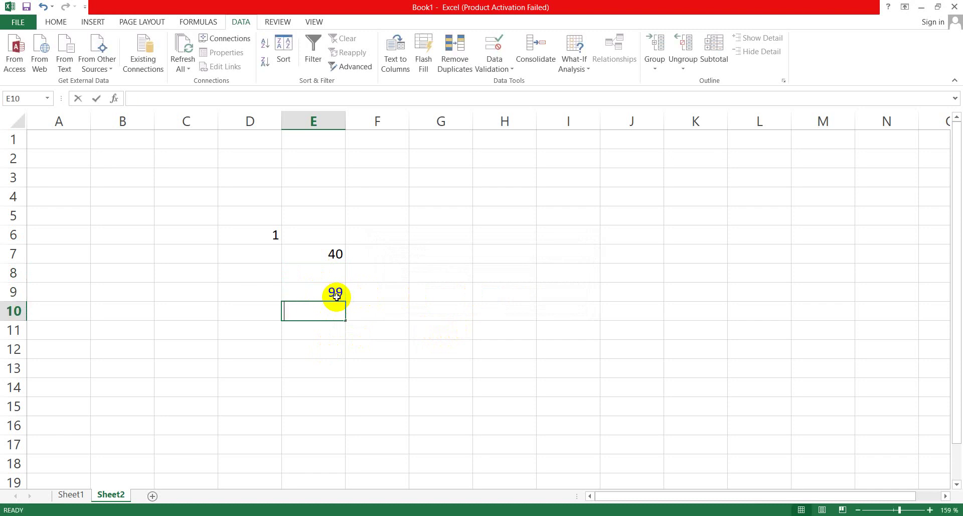
{"action": "type", "text": "43"}
{"action": "key", "text": "Return"}
- Try to enter the out-of-range value 590 in cell E11, and cancel the entry
{"action": "type", "text": "590"}
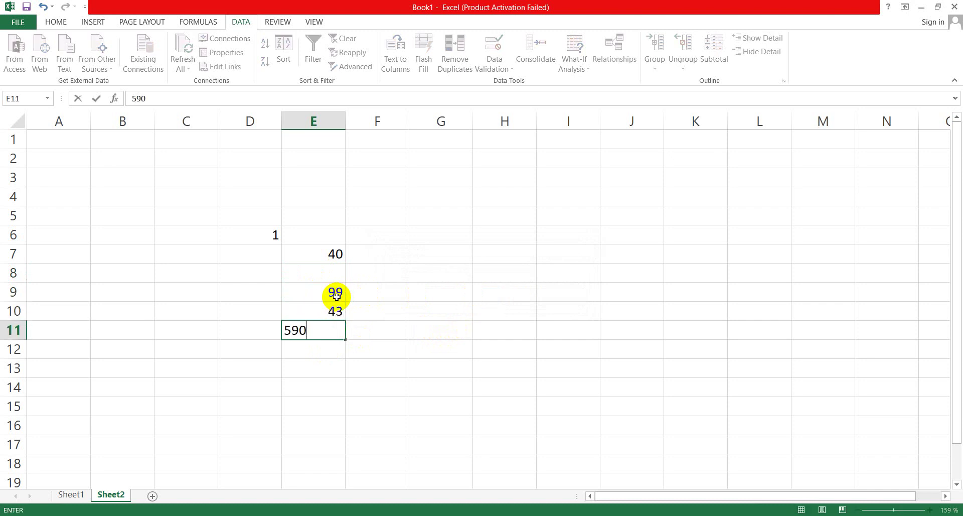
{"action": "key", "text": "Return"}
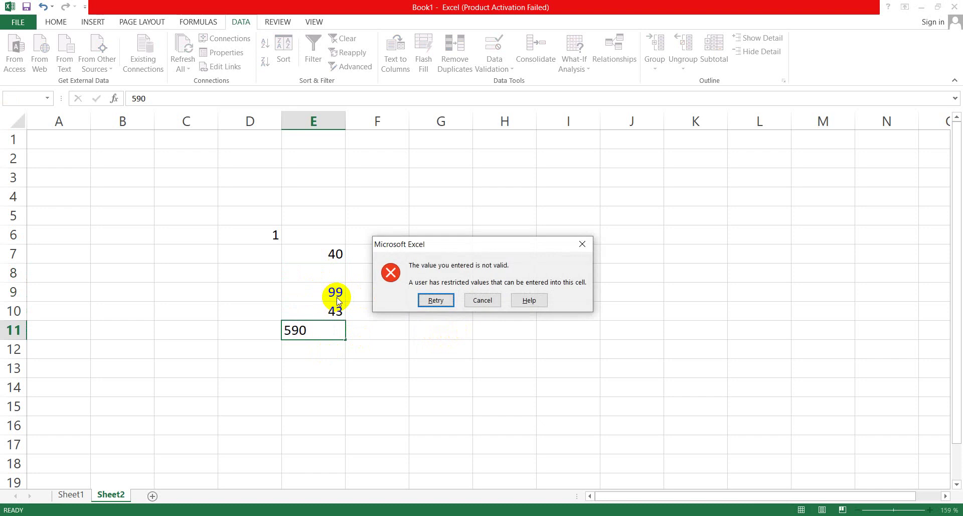
{"action": "left_click", "coordinate": [484, 299]}
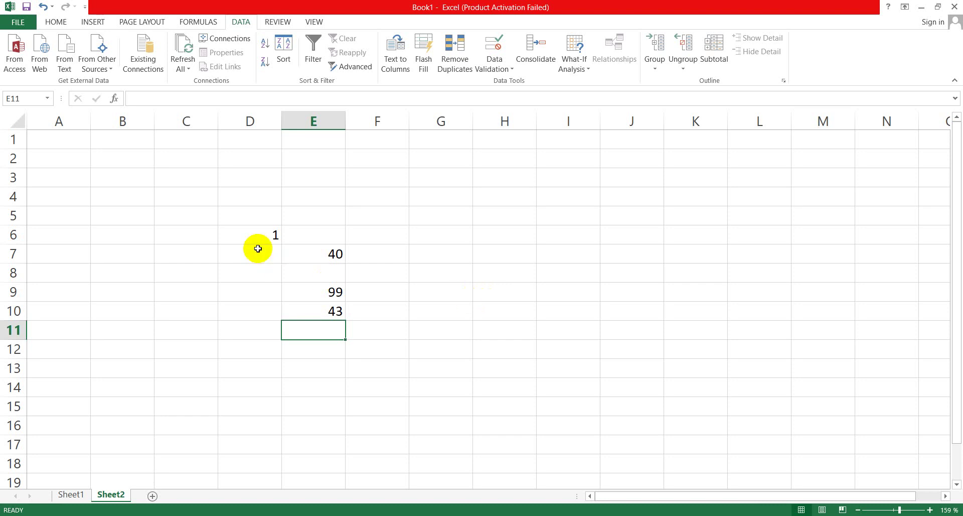
- Clear all data validation settings from the range A1:J17
{"action": "left_click_drag", "start_coordinate": [143, 209], "coordinate": [529, 400]}
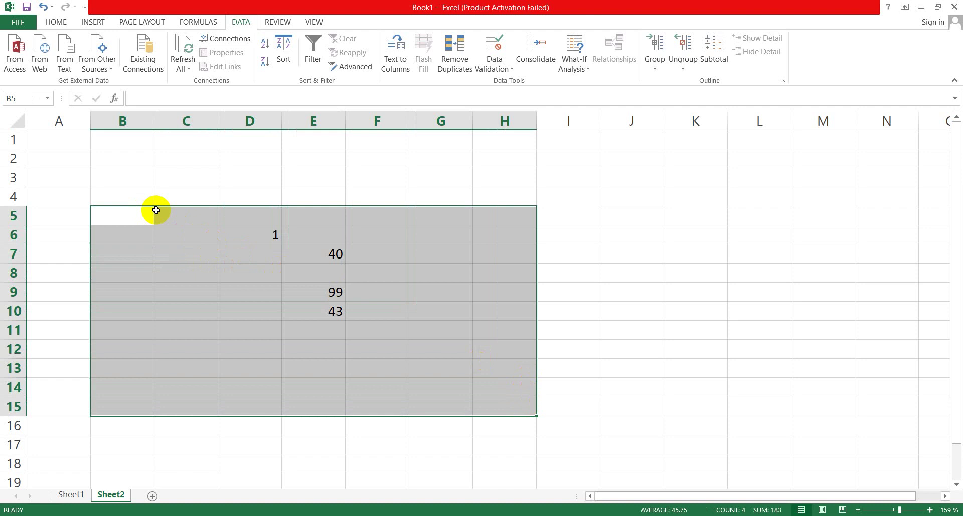
{"action": "left_click_drag", "start_coordinate": [70, 143], "coordinate": [608, 450]}
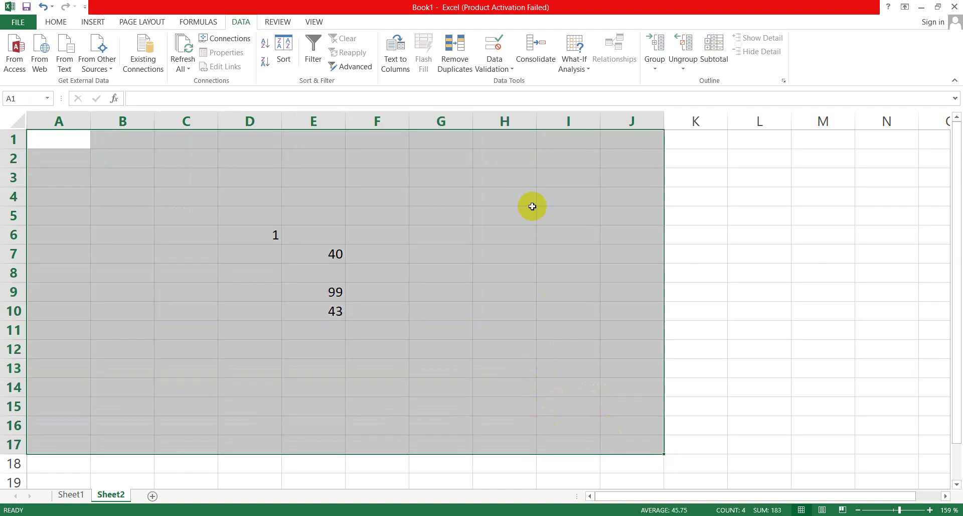
{"action": "left_click", "coordinate": [512, 70]}
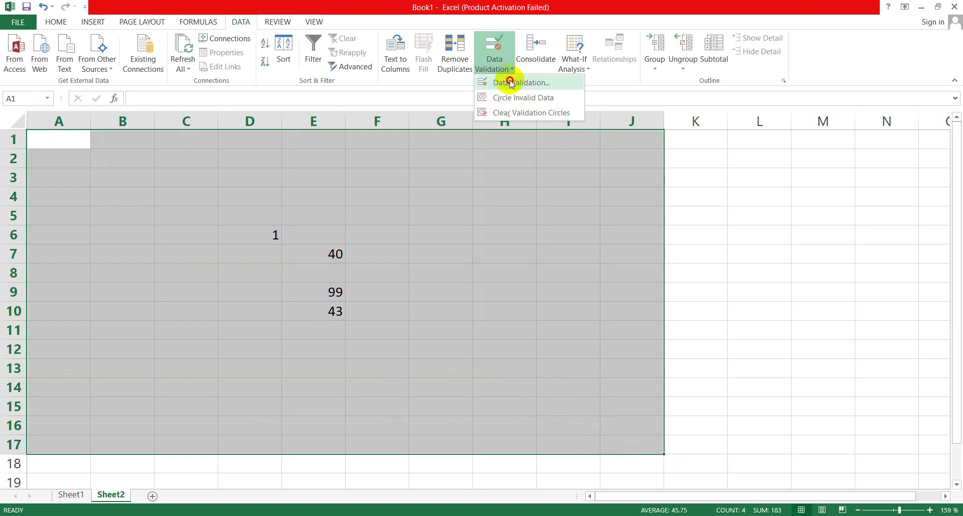
{"action": "left_click", "coordinate": [509, 83]}
{"action": "left_click", "coordinate": [436, 297]}
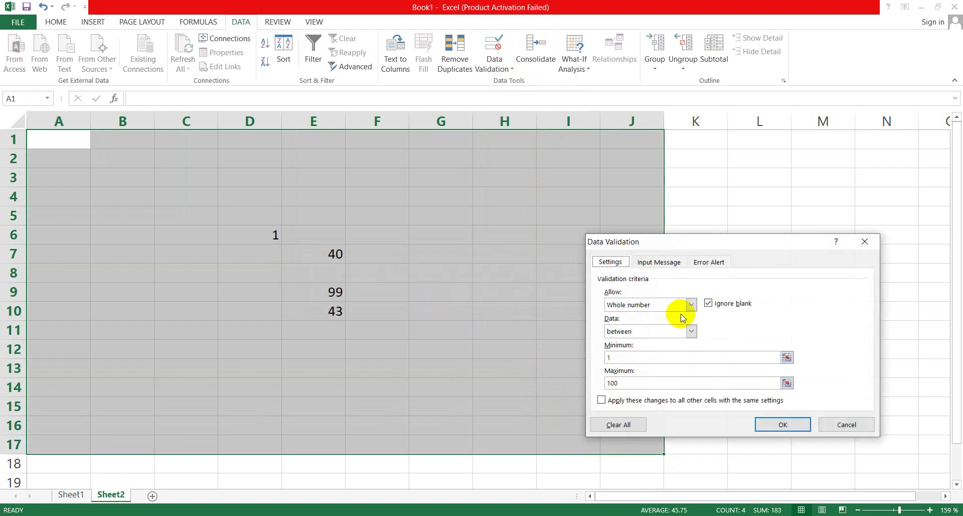
{"action": "left_click", "coordinate": [618, 425]}
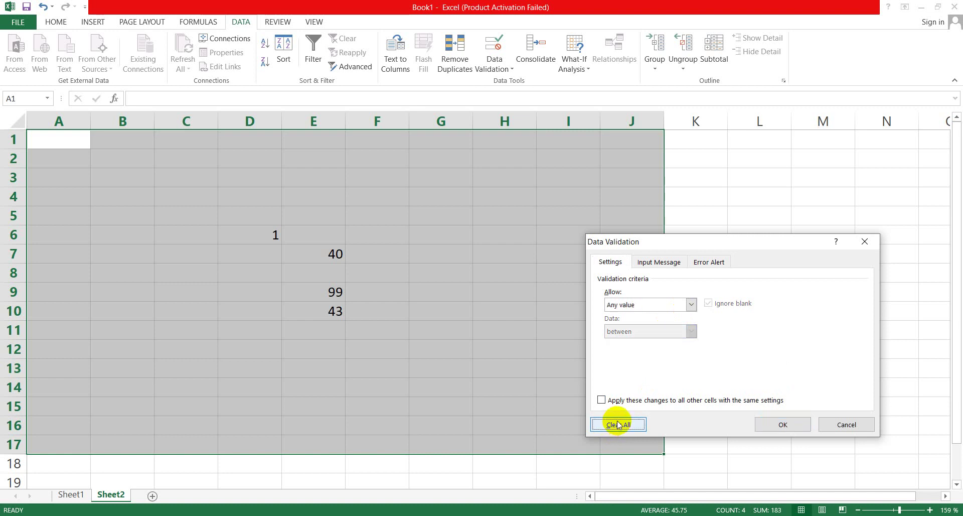
{"action": "left_click", "coordinate": [772, 424]}
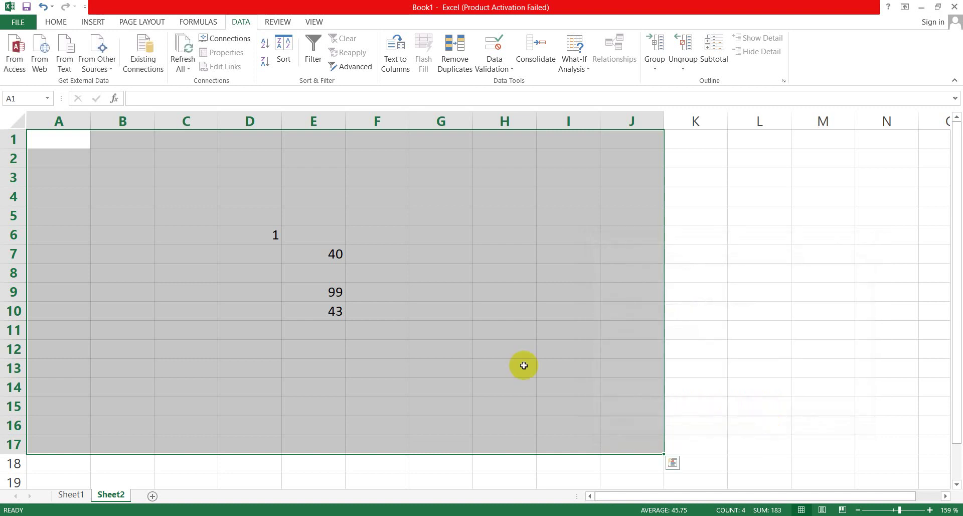
- Enter 3242 in cell D10 to check that values above 100 are accepted
{"action": "left_click", "coordinate": [263, 311]}
{"action": "type", "text": "3242"}
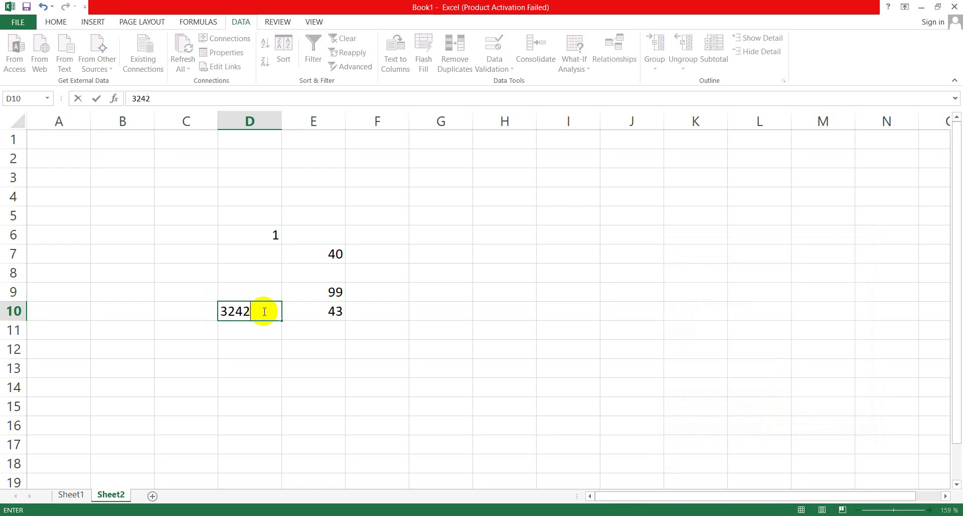
{"action": "left_click", "coordinate": [290, 348]}
{"action": "left_click", "coordinate": [389, 300]}
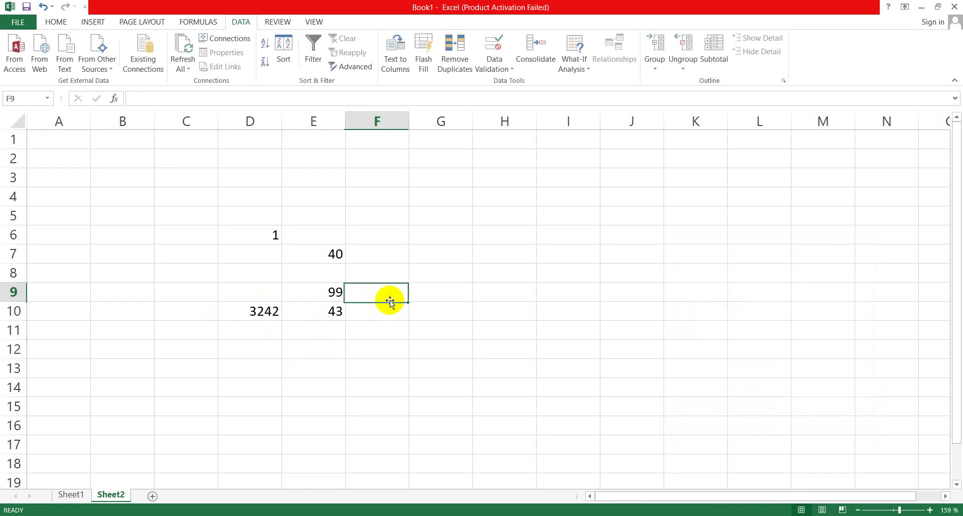
- Enter 4321 in cell F9 to check that unrestricted values are accepted
{"action": "type", "text": "4321"}
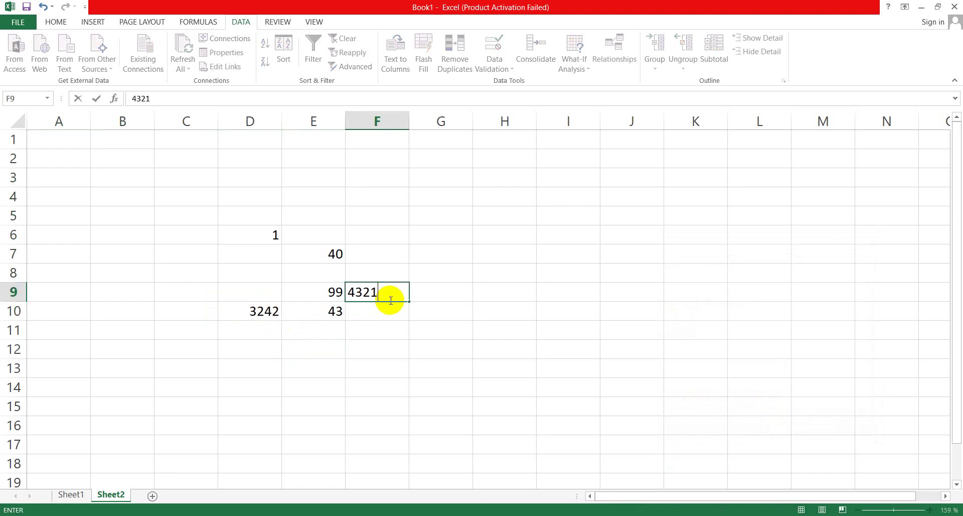
{"action": "left_click", "coordinate": [372, 343]}
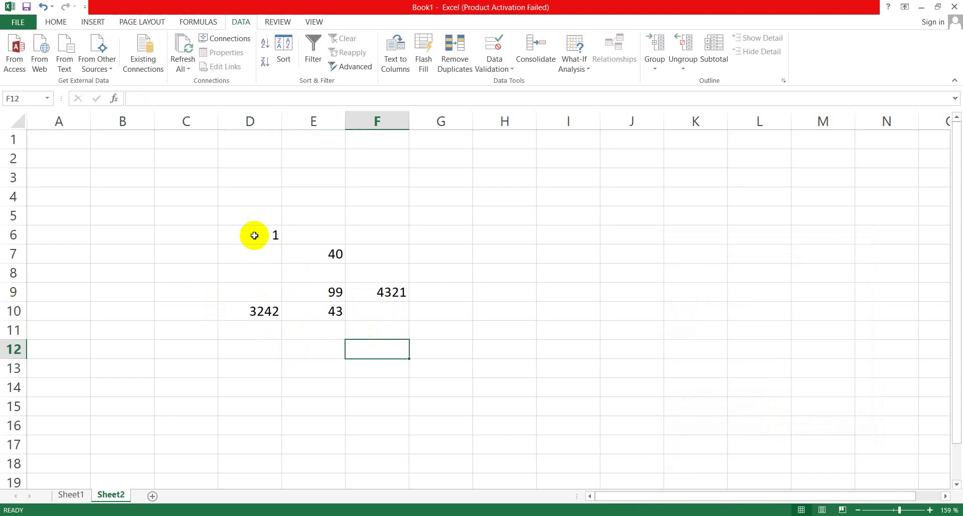
- Delete all cell contents from Sheet2
{"action": "left_click_drag", "start_coordinate": [251, 215], "coordinate": [321, 273]}
{"action": "left_click_drag", "start_coordinate": [371, 346], "coordinate": [438, 372]}
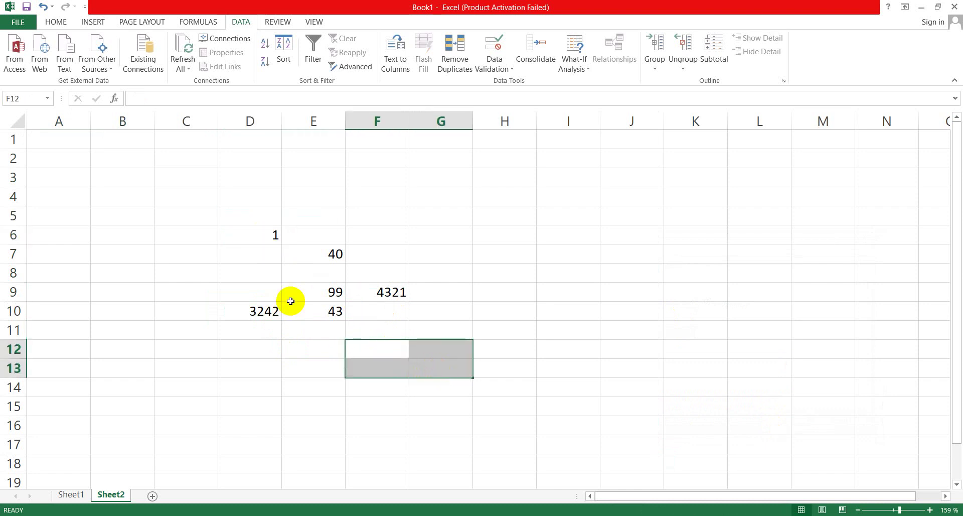
{"action": "key", "text": "ctrl+a"}
{"action": "key", "text": "Delete"}
{"action": "left_click", "coordinate": [421, 324]}
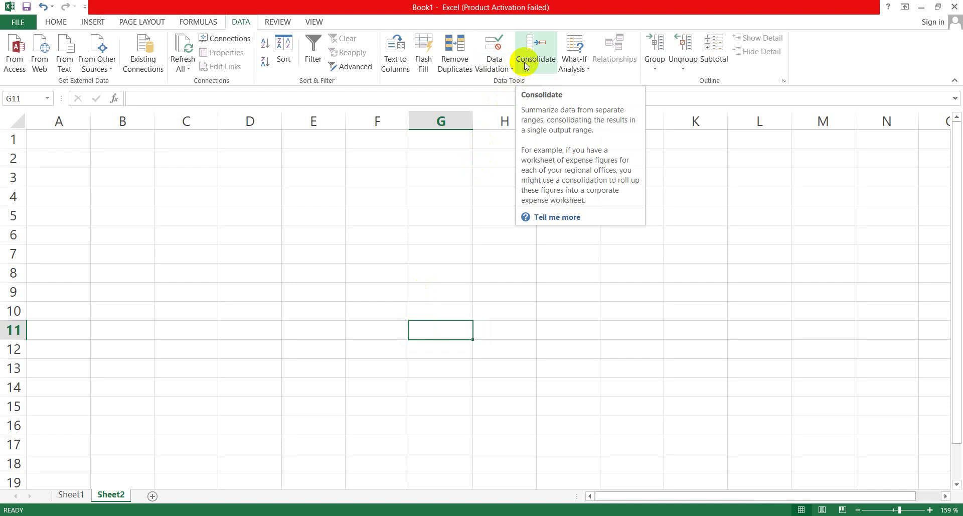
- Enter 768, 5000 and 6000 in cells C3 to E3
{"action": "left_click", "coordinate": [253, 196]}
{"action": "left_click", "coordinate": [191, 178]}
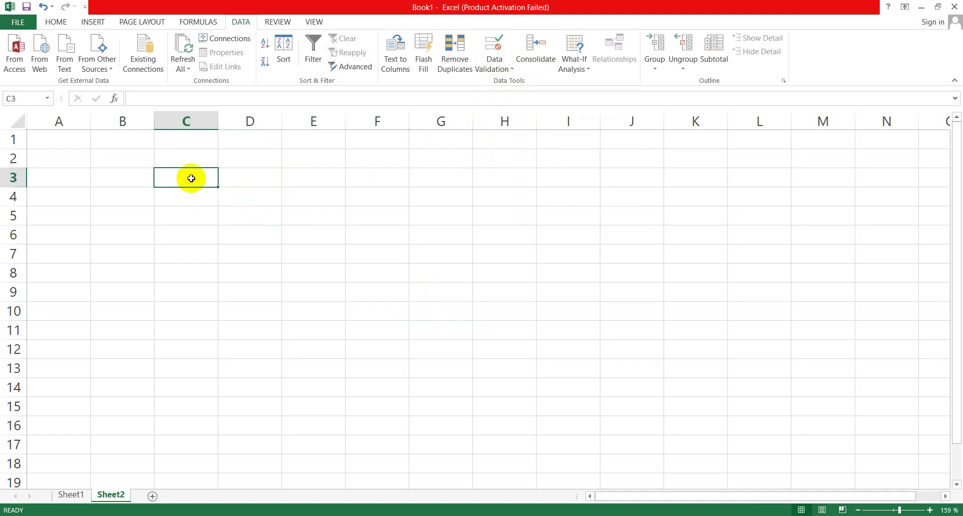
{"action": "type", "text": "768"}
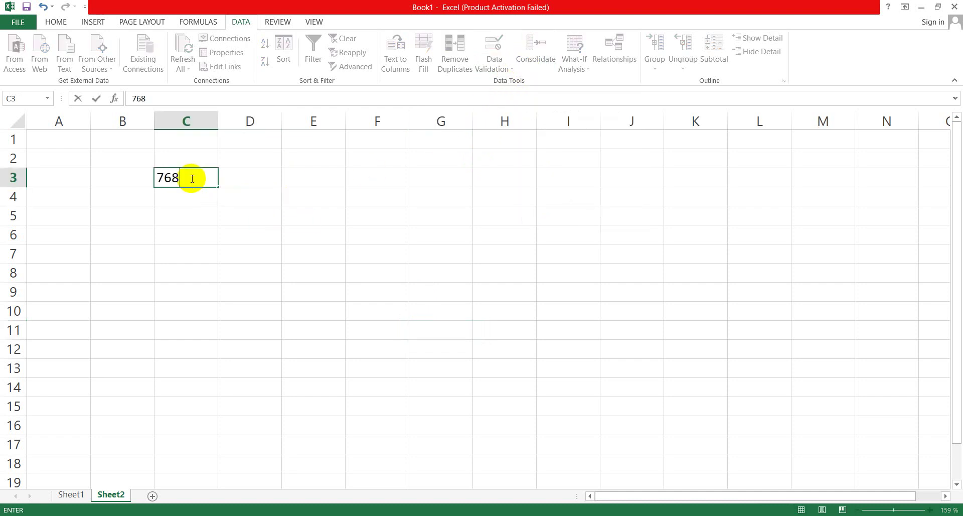
{"action": "key", "text": "Tab"}
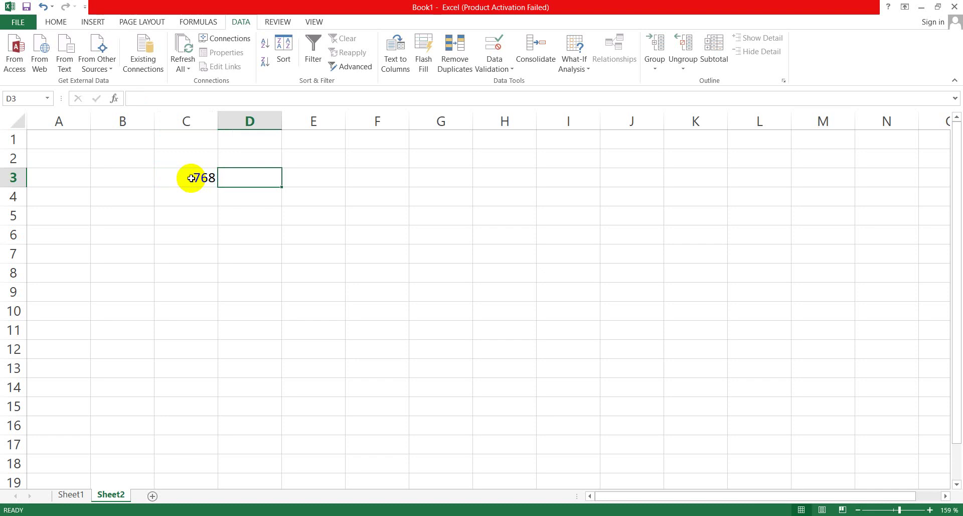
{"action": "type", "text": "5000"}
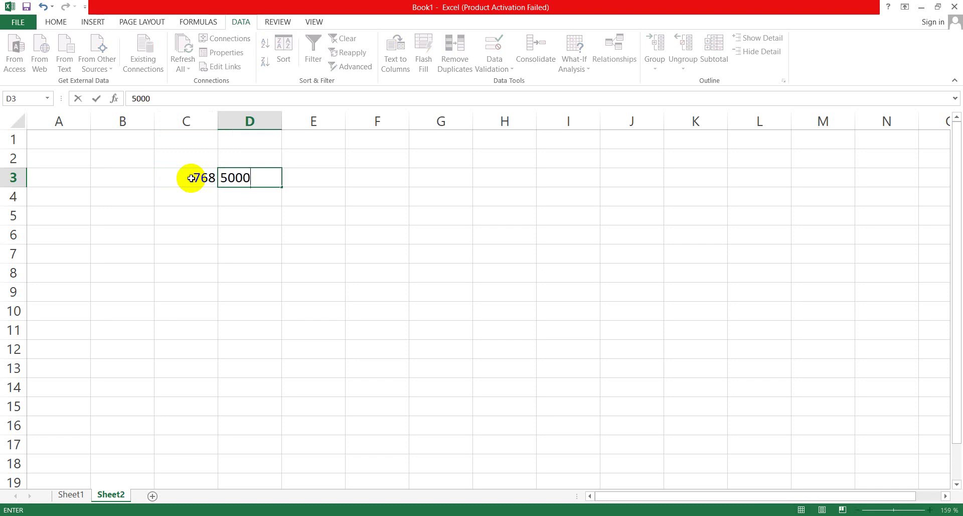
{"action": "key", "text": "Tab"}
{"action": "type", "text": "6"}
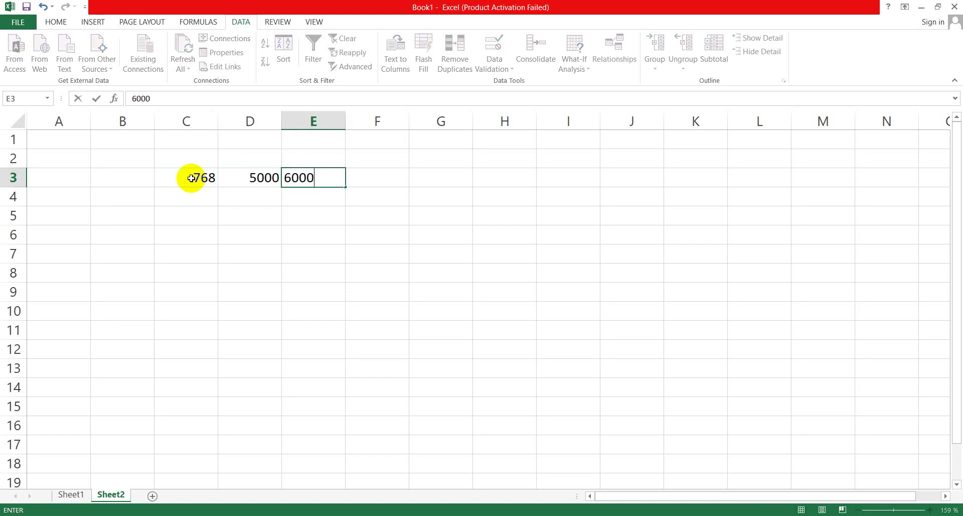
- Enter 1000, 1500 and 2500 in cells C4 to E4
{"action": "left_click", "coordinate": [194, 189]}
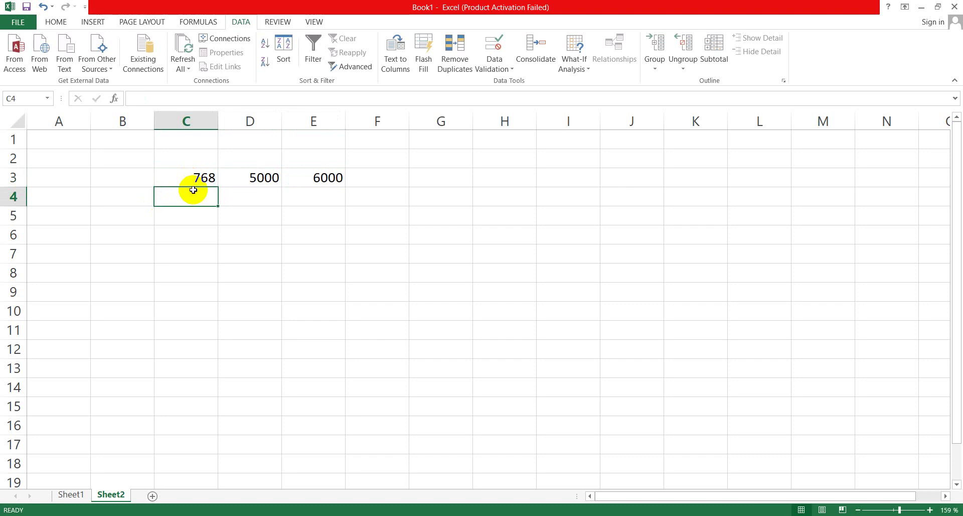
{"action": "type", "text": "1000"}
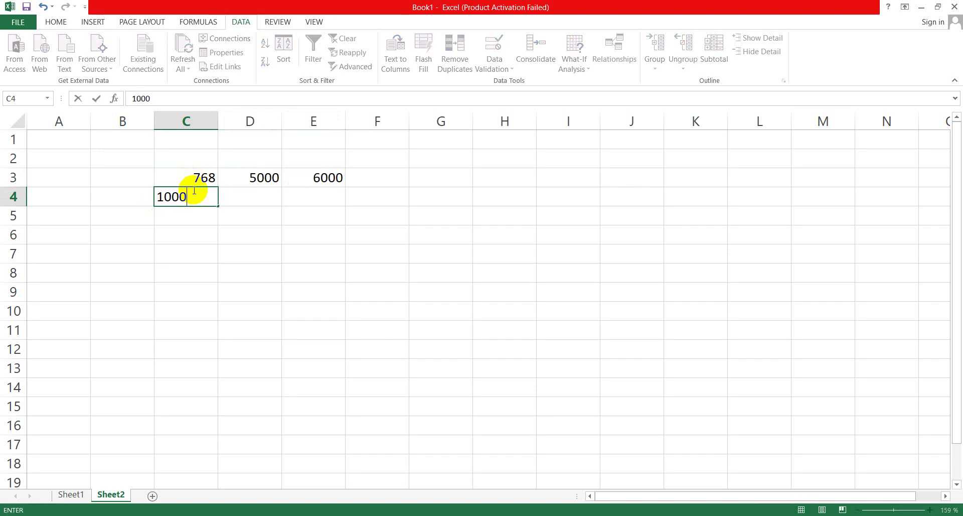
{"action": "key", "text": "Tab"}
{"action": "type", "text": "15"}
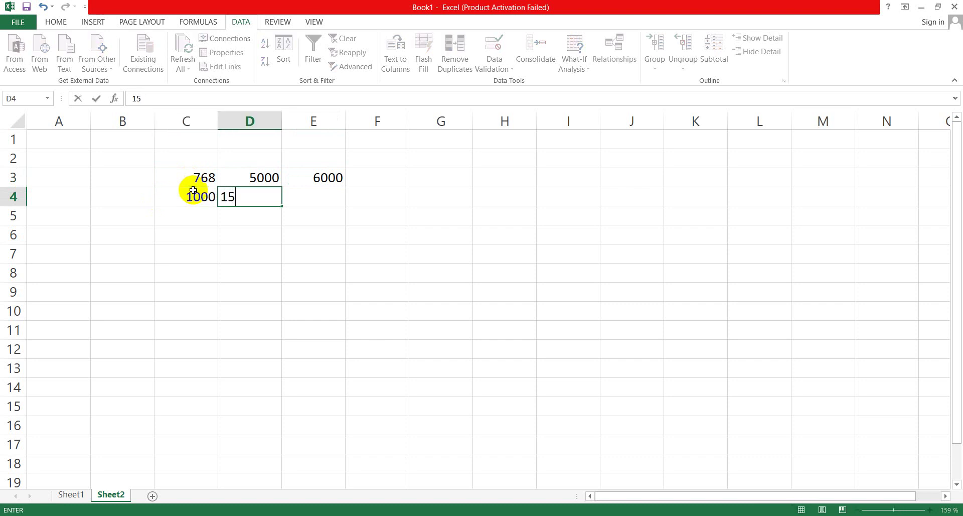
{"action": "key", "text": "Tab"}
{"action": "type", "text": "250"}
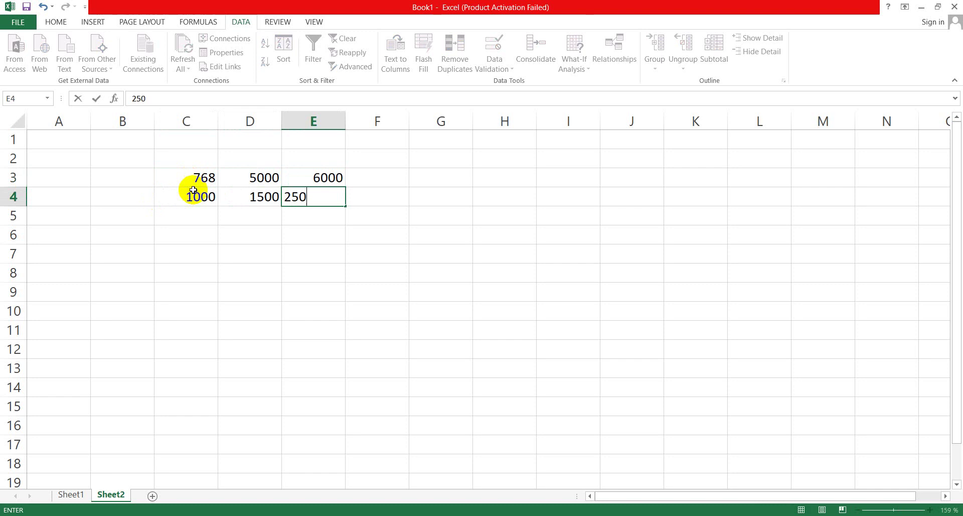
{"action": "left_click", "coordinate": [167, 213]}
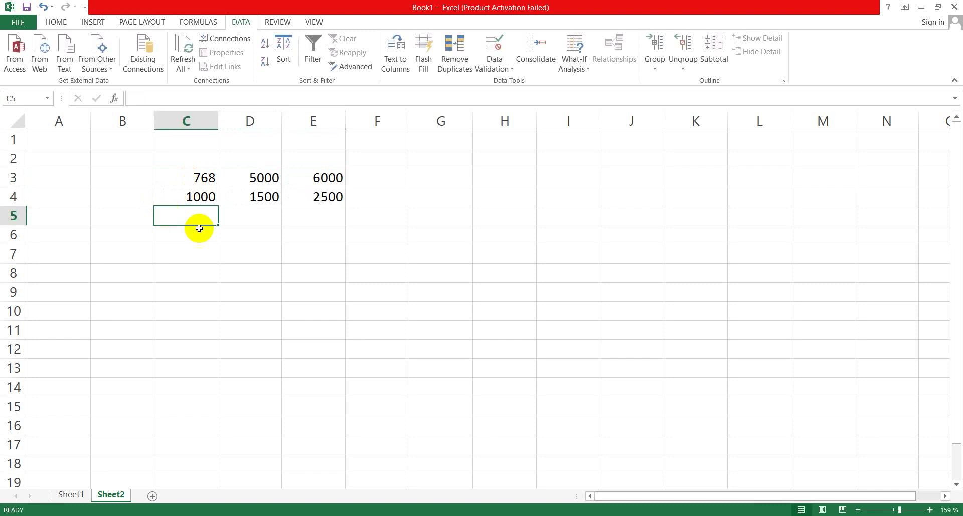
- Total each column of the two number rows in cells C5:E5 with AutoSum
{"action": "left_click", "coordinate": [236, 254]}
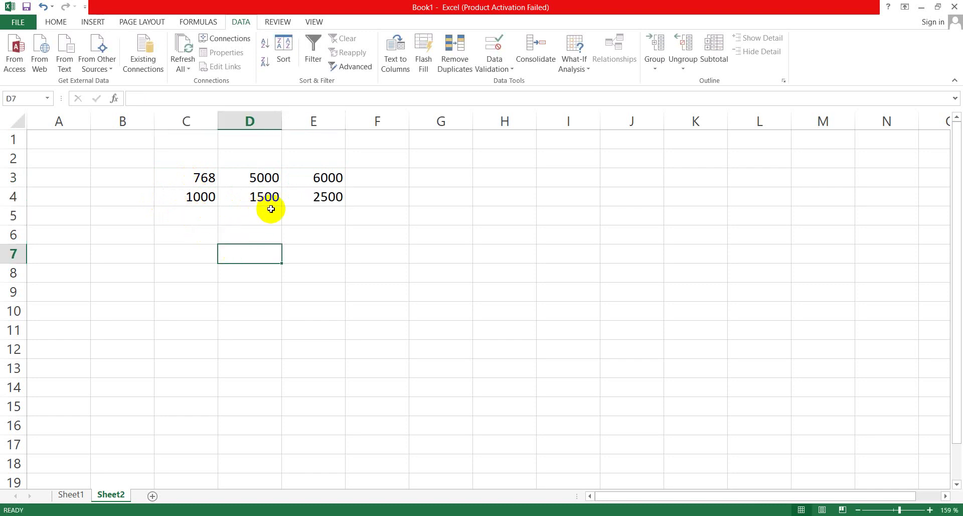
{"action": "left_click_drag", "start_coordinate": [186, 214], "coordinate": [315, 196]}
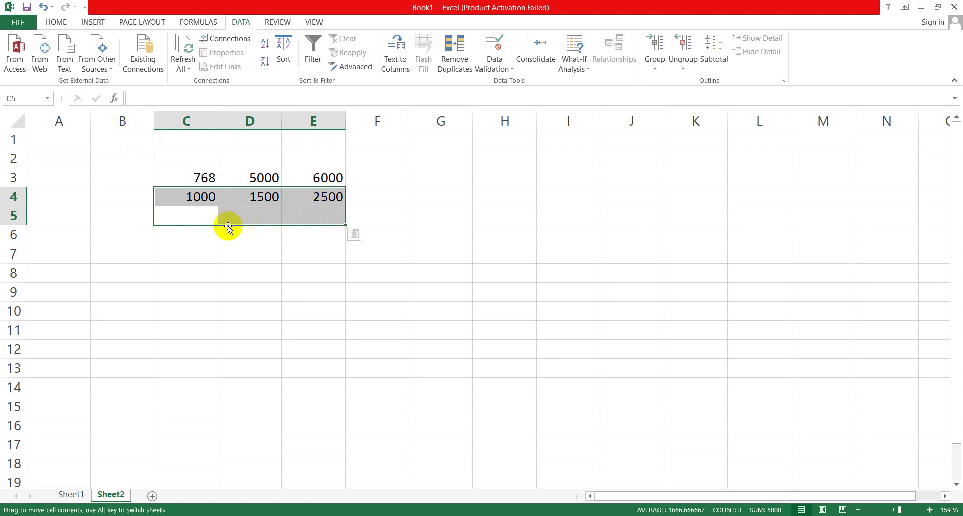
{"action": "left_click", "coordinate": [180, 231]}
{"action": "left_click_drag", "start_coordinate": [167, 209], "coordinate": [312, 209]}
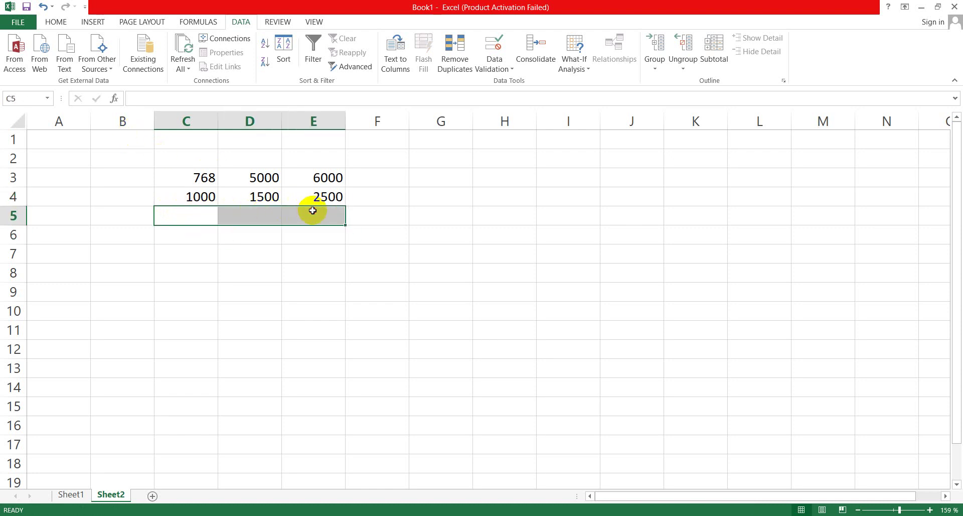
{"action": "left_click", "coordinate": [52, 24]}
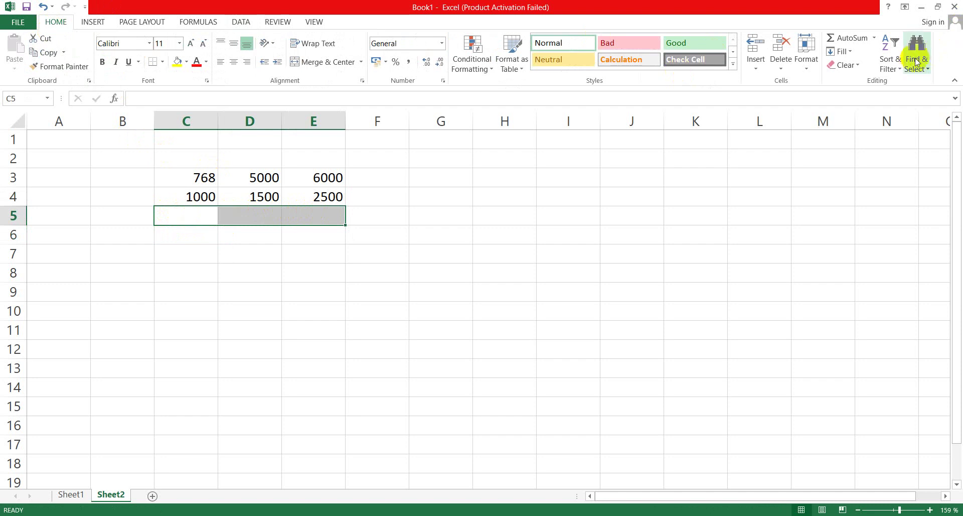
{"action": "left_click", "coordinate": [851, 38]}
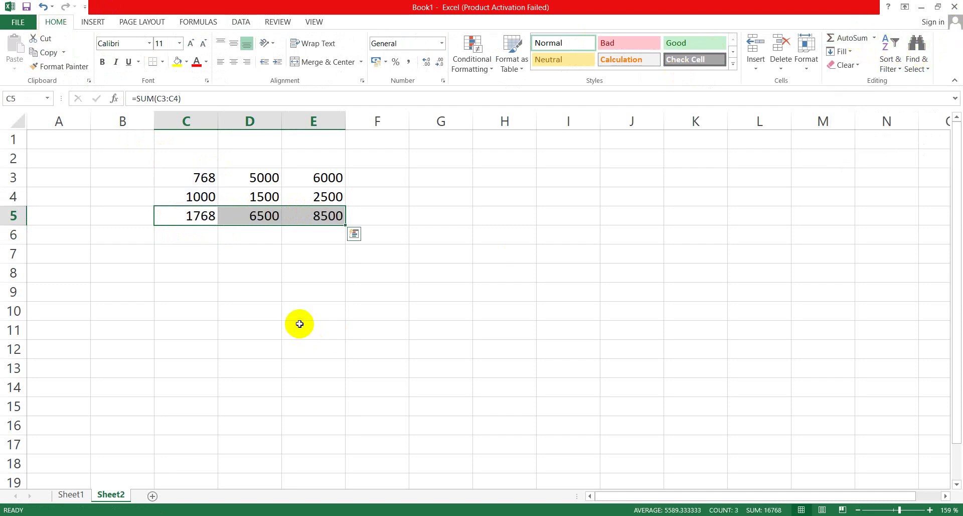
- Examine the formulas behind the totals in C5, D5 and E5 and the source values in column E
{"action": "left_click", "coordinate": [243, 271]}
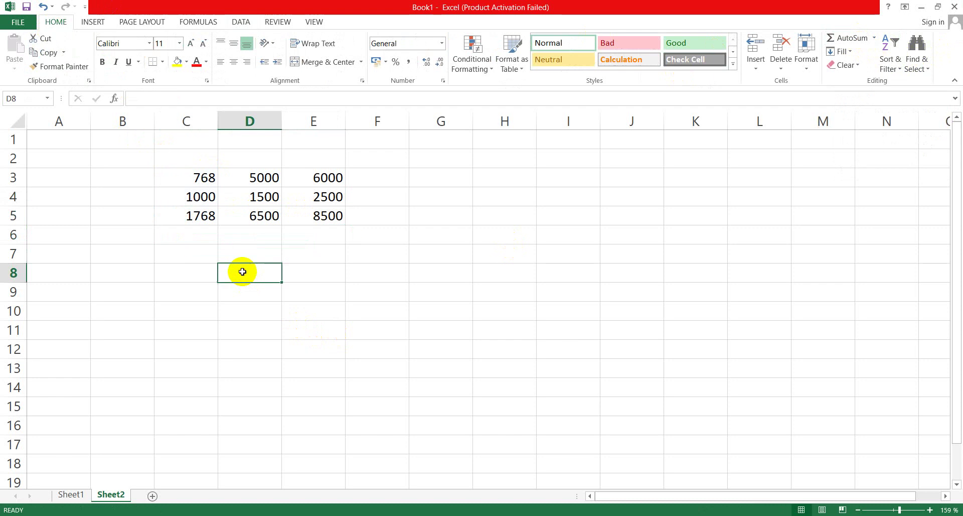
{"action": "left_click", "coordinate": [193, 216]}
{"action": "left_click", "coordinate": [259, 216]}
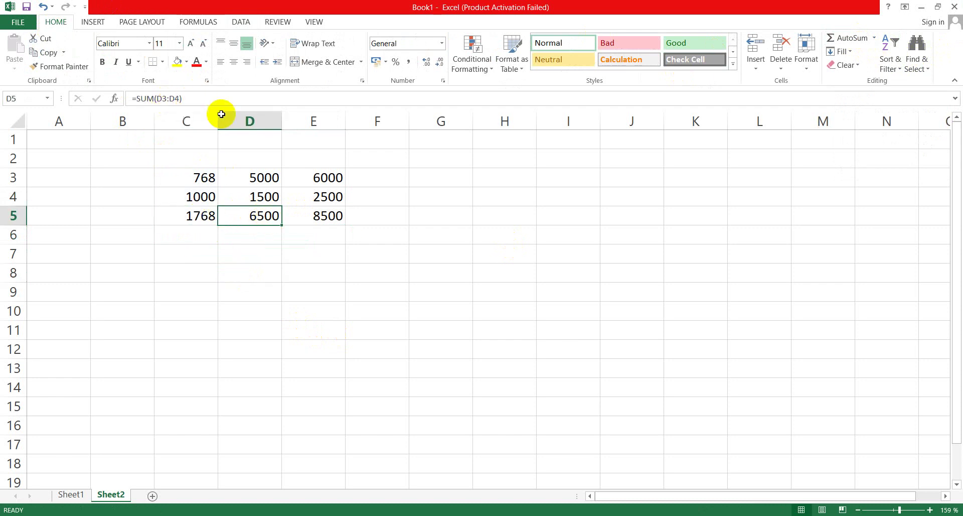
{"action": "left_click", "coordinate": [336, 217]}
{"action": "left_click", "coordinate": [320, 176]}
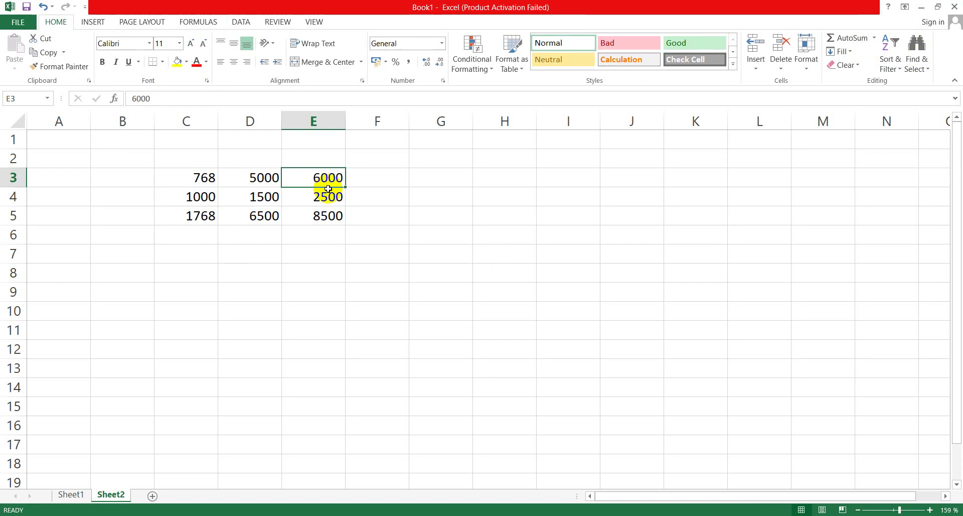
{"action": "left_click", "coordinate": [325, 195]}
{"action": "left_click", "coordinate": [326, 216]}
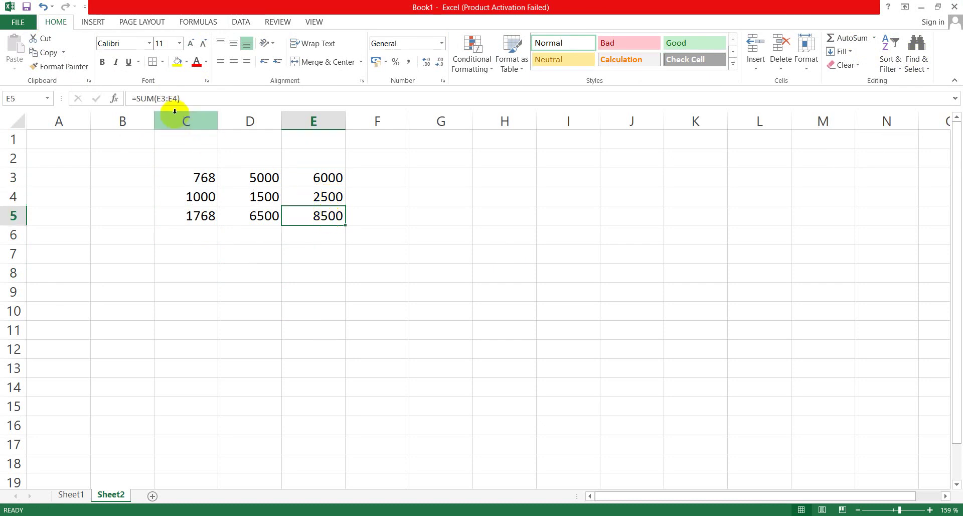
{"action": "left_click", "coordinate": [256, 211]}
{"action": "left_click", "coordinate": [183, 214]}
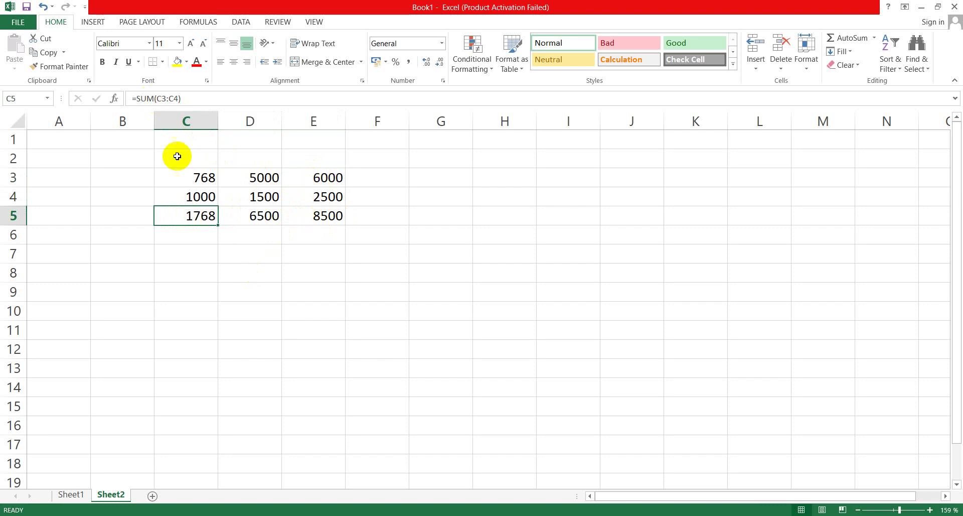
- Clear the AutoSum totals from cells C5:E5
{"action": "left_click", "coordinate": [214, 243]}
{"action": "left_click_drag", "start_coordinate": [179, 215], "coordinate": [313, 209]}
{"action": "key", "text": "Delete"}
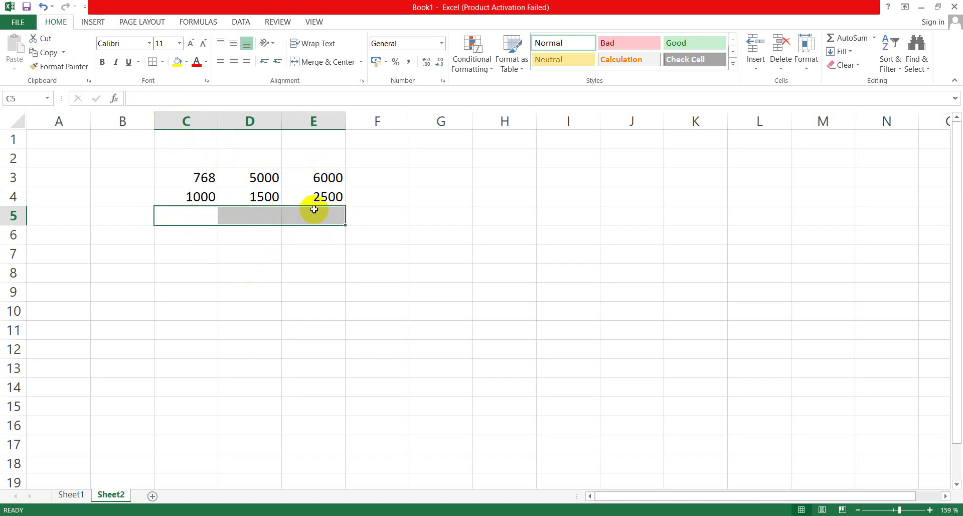
- Consolidate the ranges C3:E3 and C4:E4 into C5:E5 using the Sum function
{"action": "left_click", "coordinate": [240, 21]}
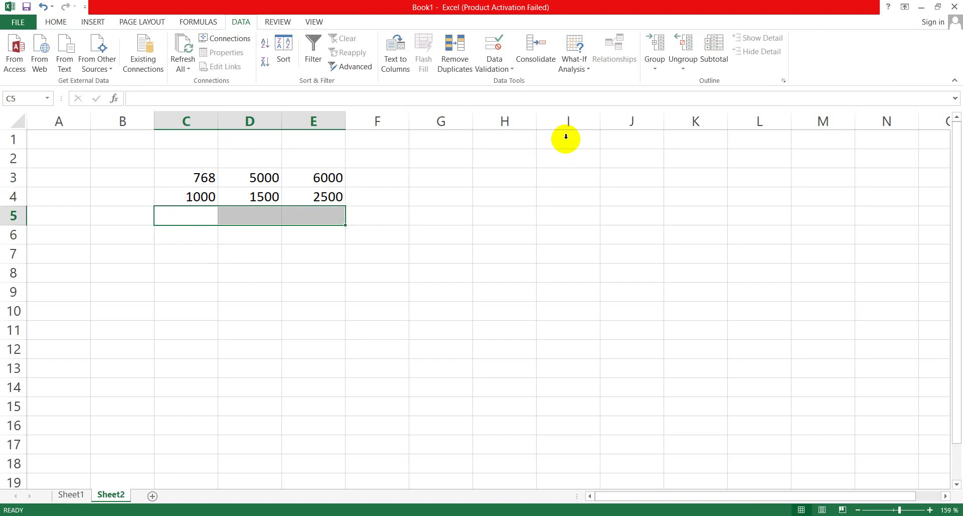
{"action": "left_click", "coordinate": [544, 62]}
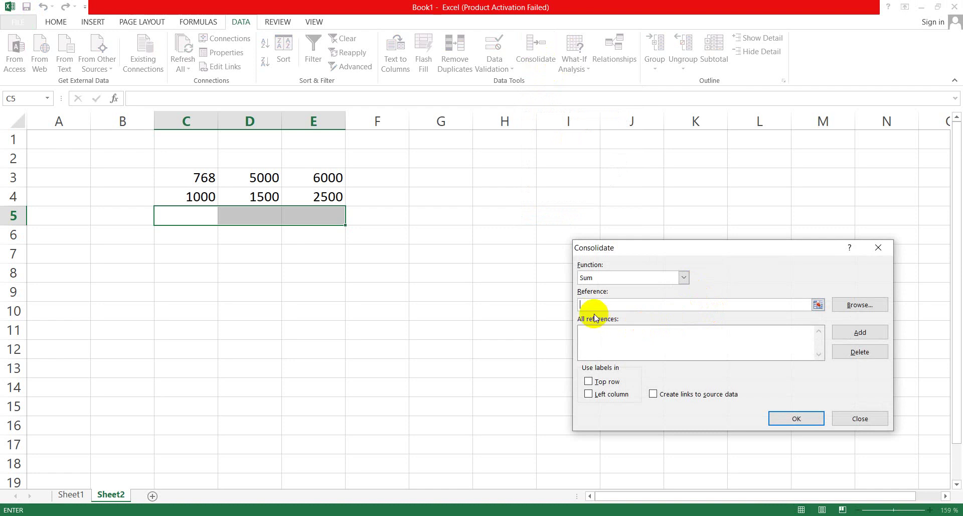
{"action": "left_click_drag", "start_coordinate": [336, 177], "coordinate": [210, 177]}
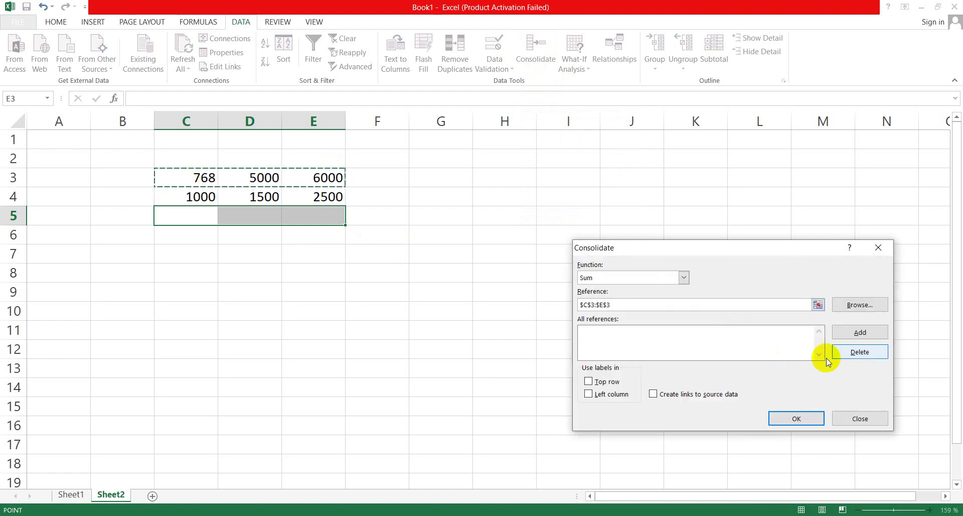
{"action": "left_click", "coordinate": [861, 333]}
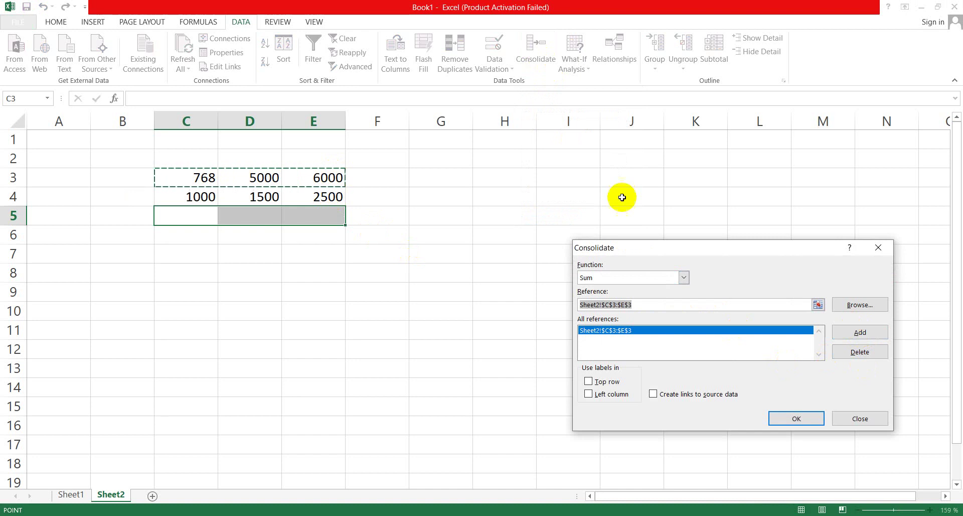
{"action": "left_click", "coordinate": [339, 194]}
{"action": "left_click_drag", "start_coordinate": [339, 193], "coordinate": [200, 194]}
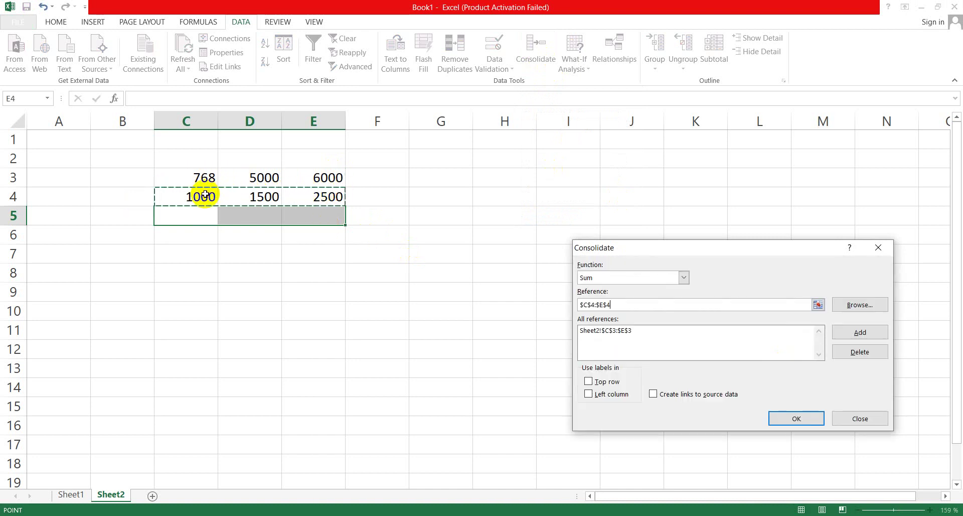
{"action": "left_click", "coordinate": [851, 334]}
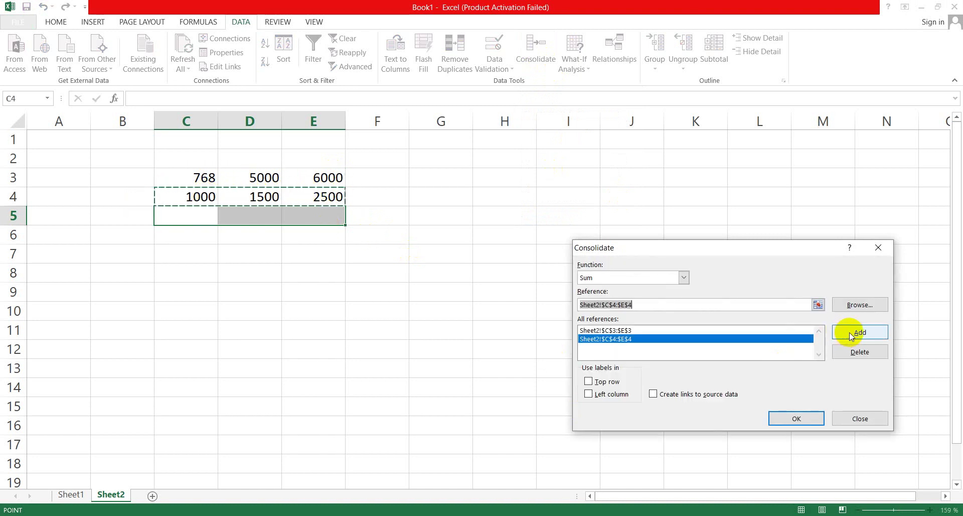
{"action": "left_click", "coordinate": [795, 420]}
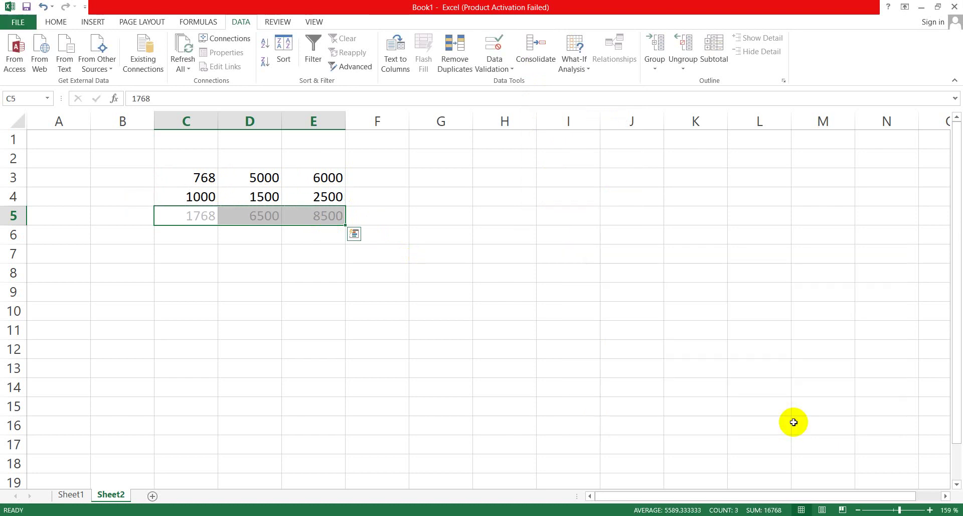
- Check whether the consolidated cells D5 and C5 contain formulas or plain values, and compare with C4
{"action": "left_click", "coordinate": [391, 295]}
{"action": "left_click", "coordinate": [252, 216]}
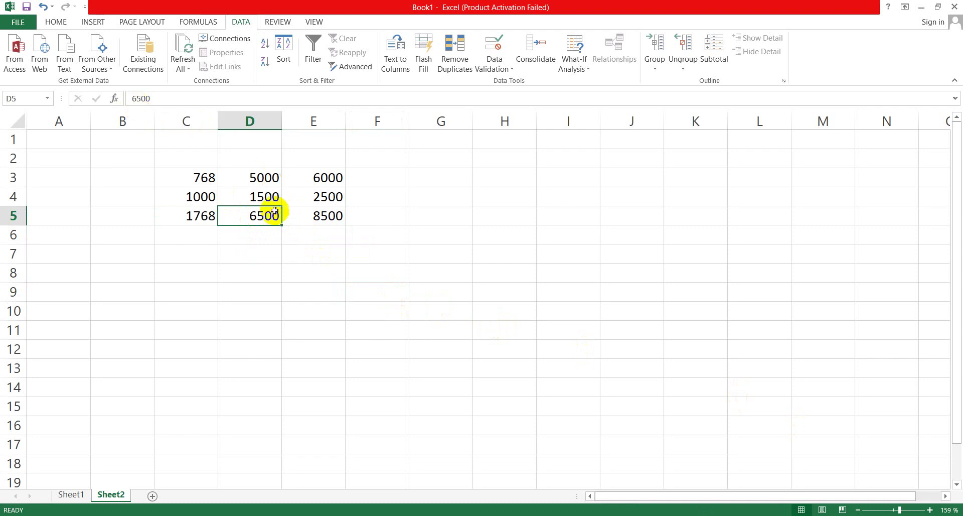
{"action": "left_click", "coordinate": [198, 214]}
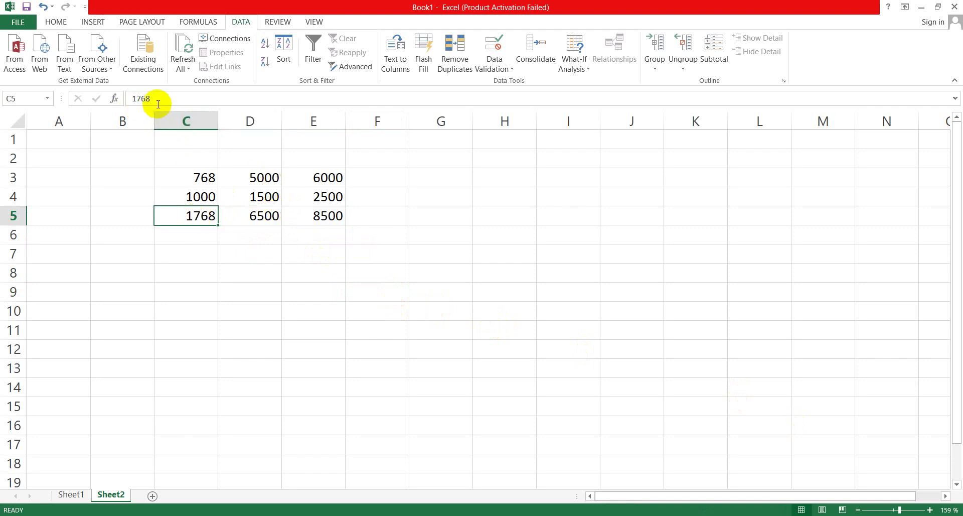
{"action": "left_click", "coordinate": [200, 196]}
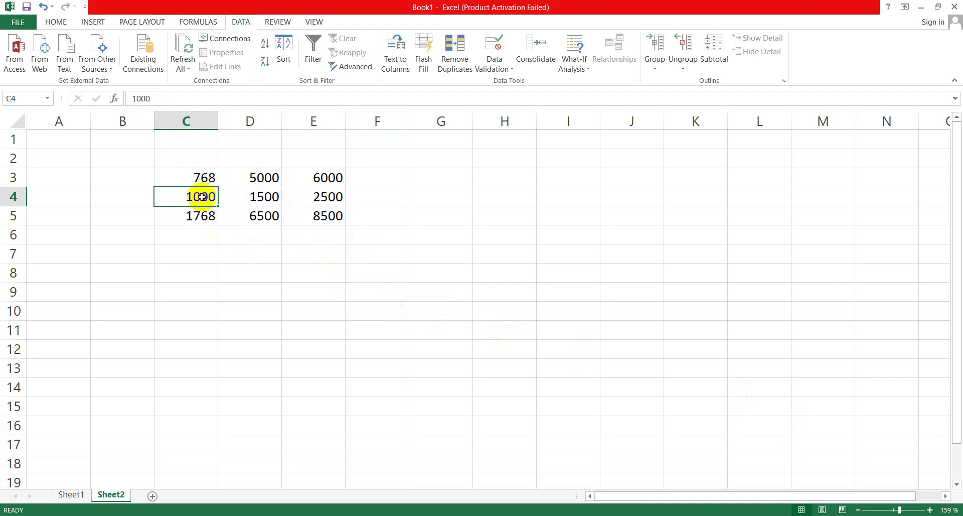
- Check the contents of the consolidated cells C5, D5 and E5 to see whether they hold formulas or plain values
{"action": "left_click", "coordinate": [198, 216]}
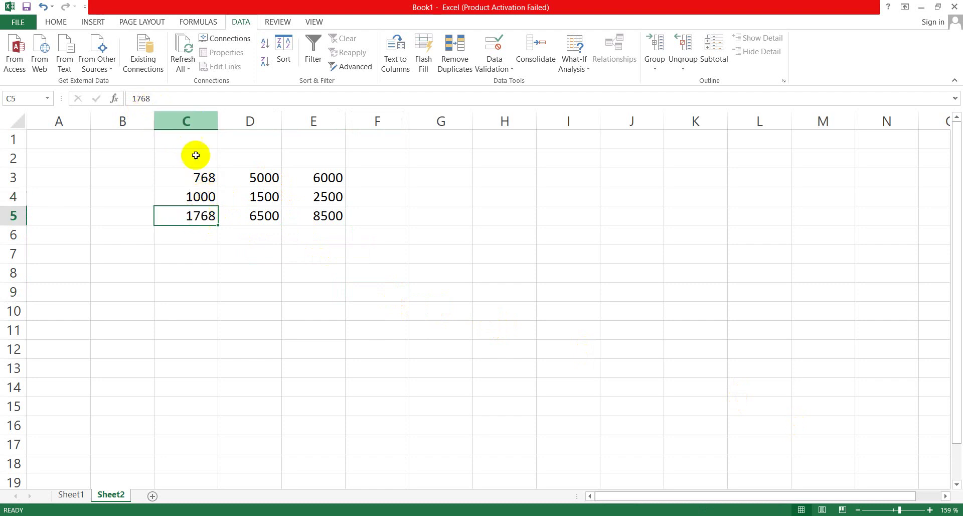
{"action": "left_click", "coordinate": [269, 216]}
{"action": "left_click", "coordinate": [303, 215]}
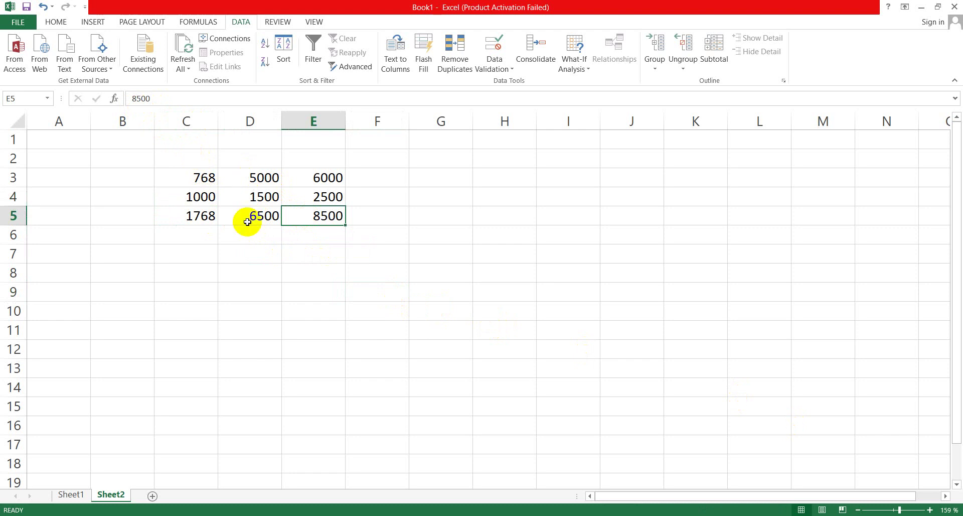
{"action": "left_click", "coordinate": [200, 216]}
{"action": "left_click", "coordinate": [236, 215]}
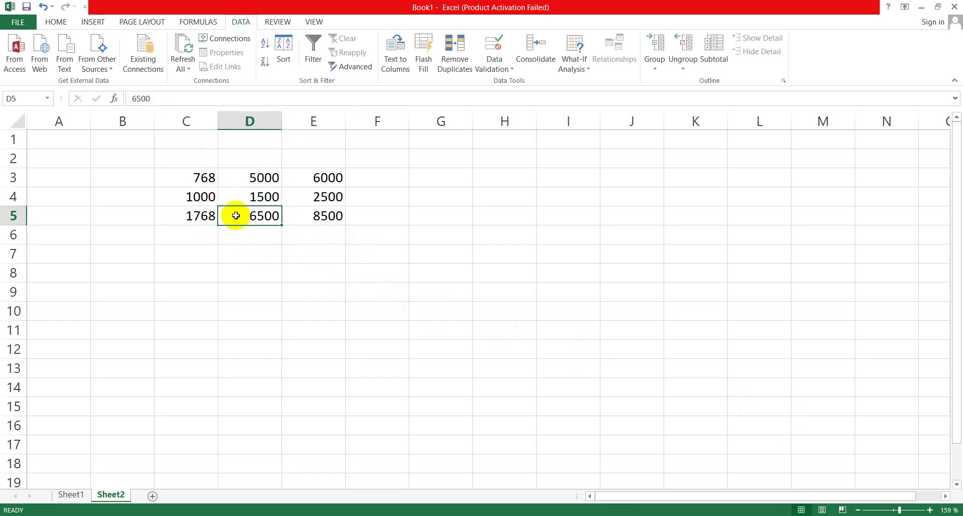
{"action": "left_click", "coordinate": [310, 216]}
{"action": "left_click", "coordinate": [260, 215]}
{"action": "left_click", "coordinate": [211, 216]}
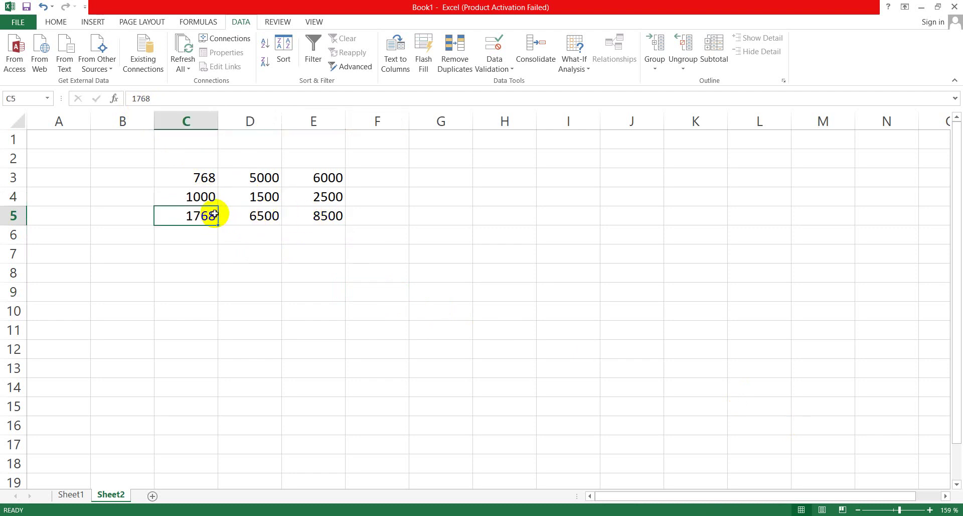
{"action": "left_click", "coordinate": [224, 214]}
{"action": "left_click", "coordinate": [339, 215]}
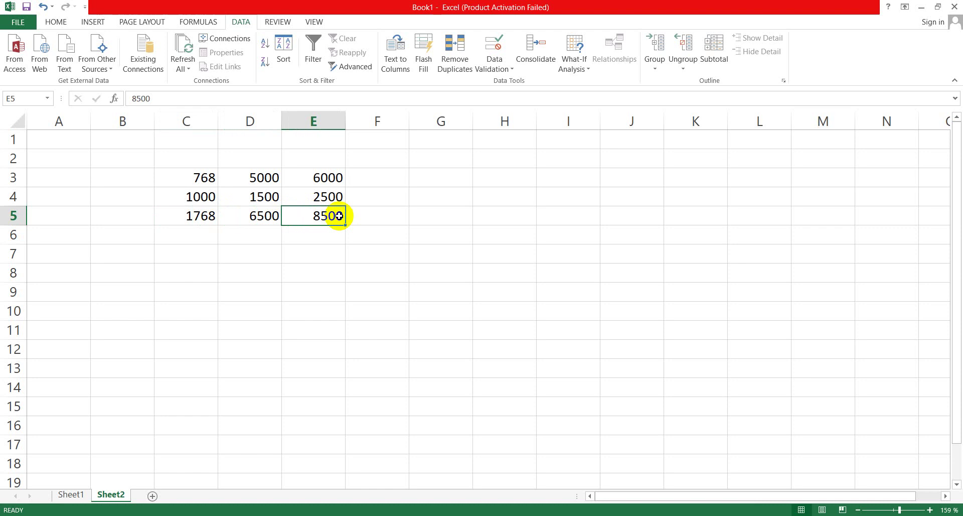
{"action": "left_click", "coordinate": [258, 214]}
{"action": "left_click", "coordinate": [204, 215]}
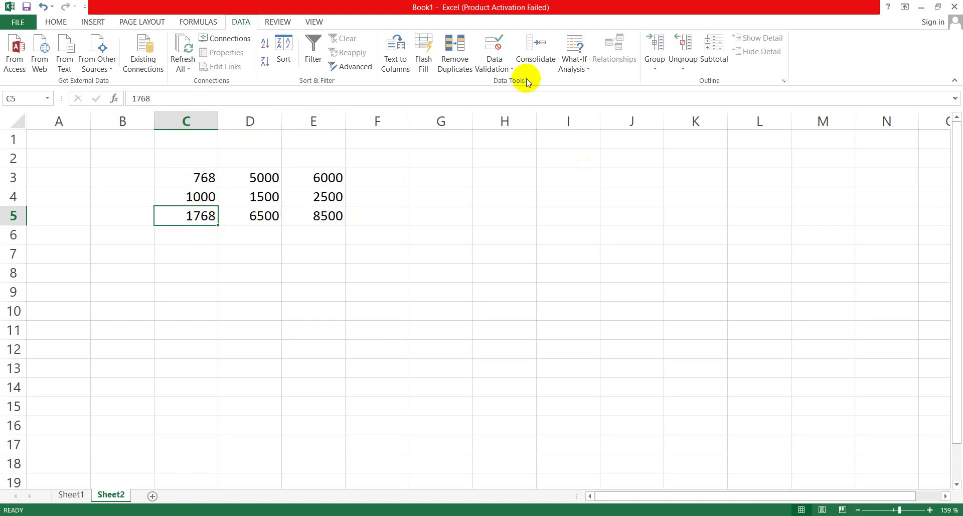
- Clear all the numbers from the range C3:E5
{"action": "left_click", "coordinate": [589, 66]}
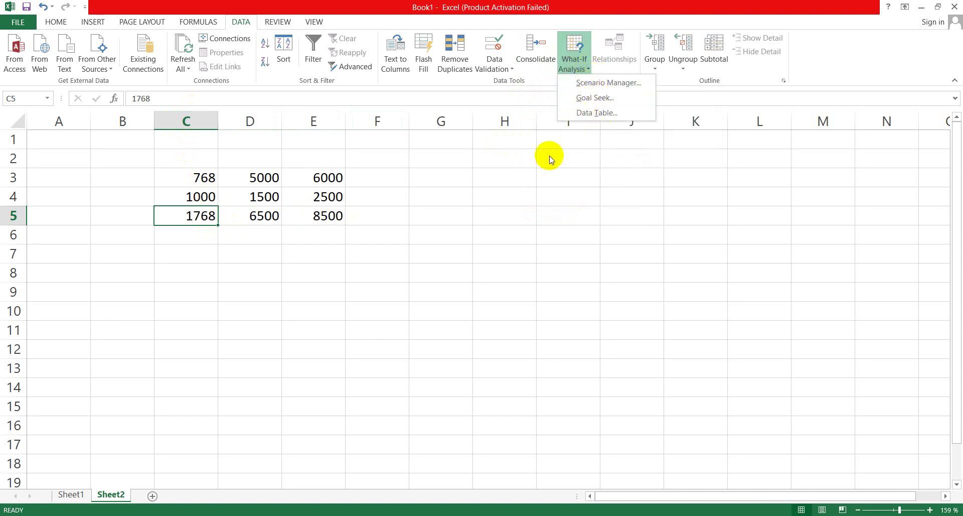
{"action": "left_click", "coordinate": [503, 179]}
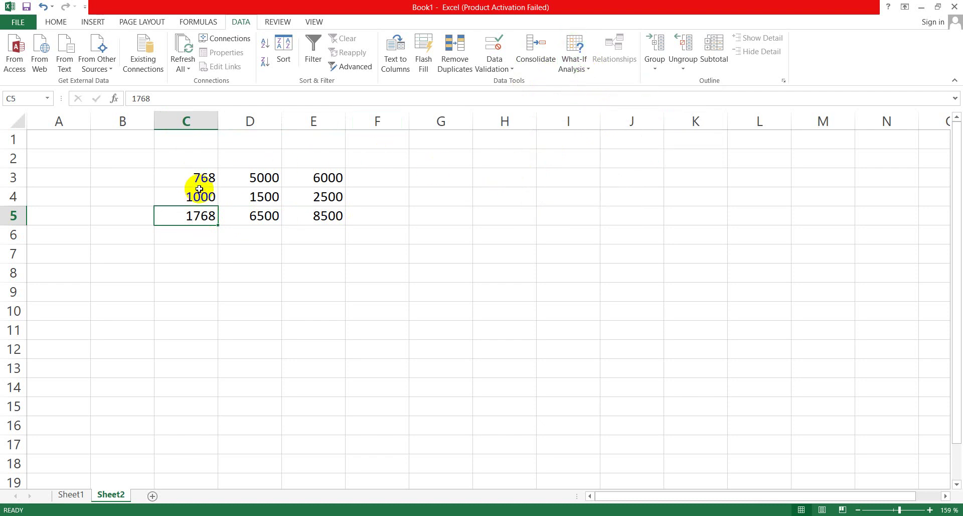
{"action": "left_click_drag", "start_coordinate": [182, 176], "coordinate": [311, 218]}
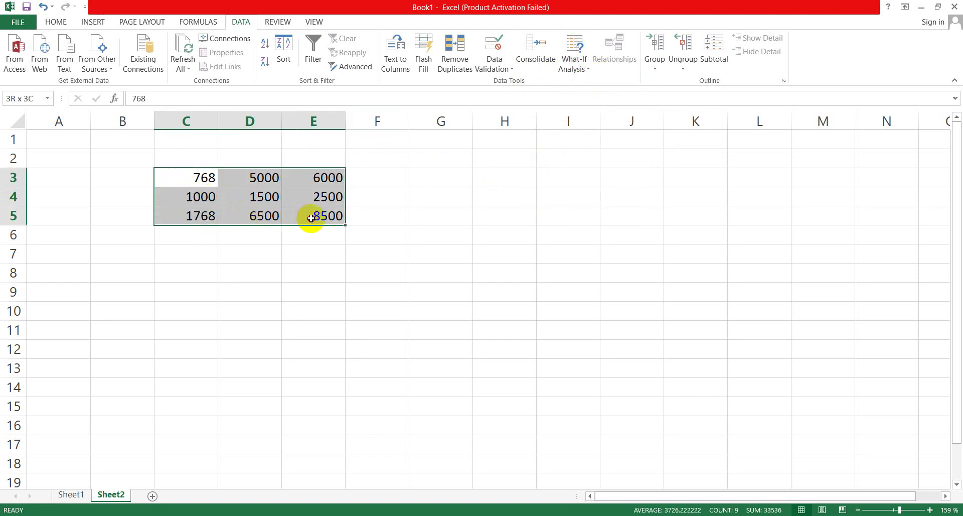
{"action": "key", "text": "Delete"}
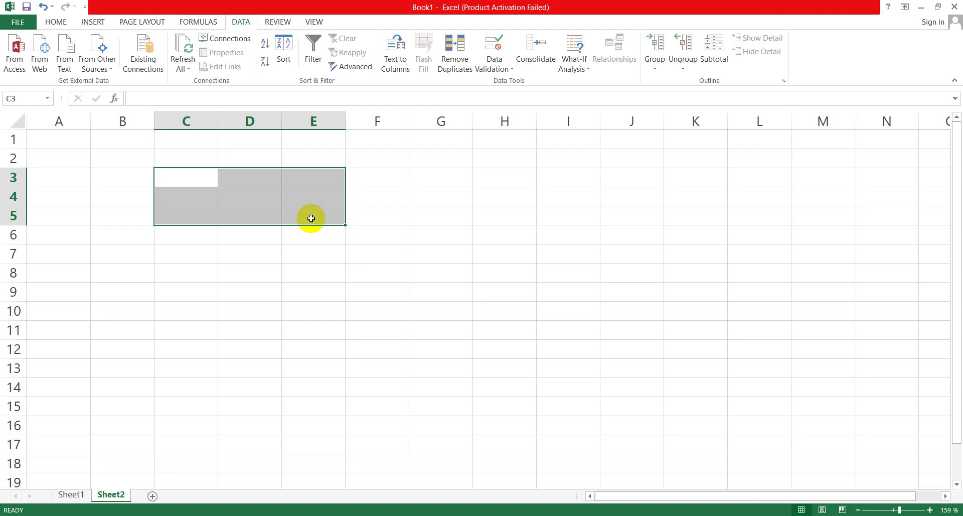
- Enter the first person's name in C3 and the amount 80000 in D3
{"action": "left_click", "coordinate": [182, 177]}
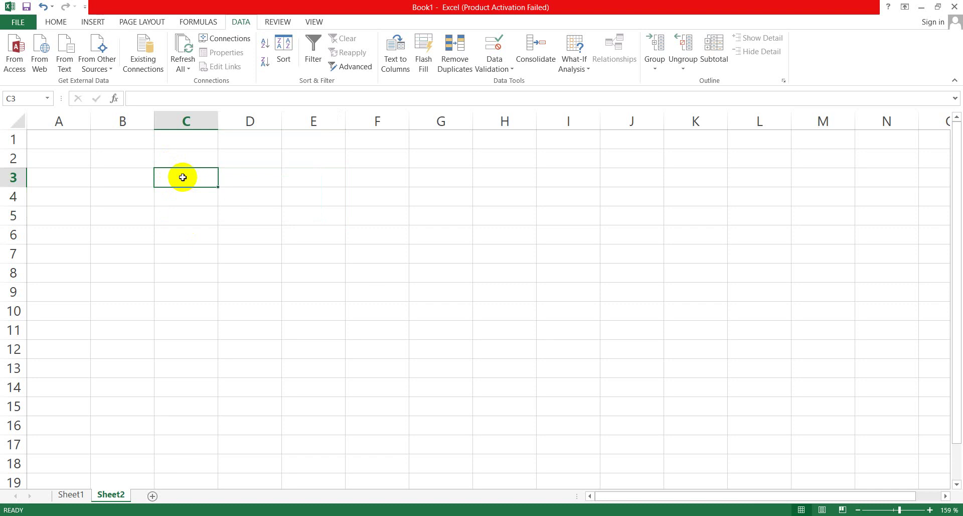
{"action": "left_click", "coordinate": [590, 69]}
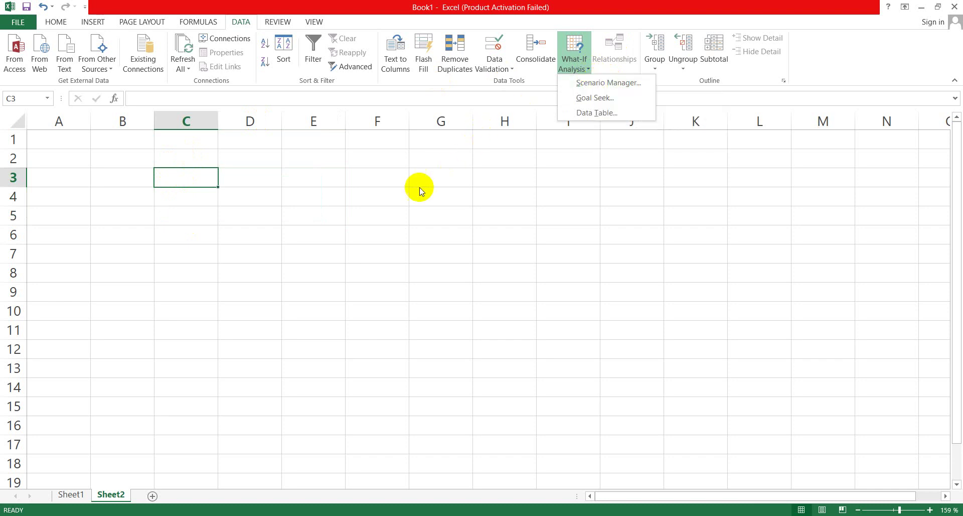
{"action": "left_click", "coordinate": [393, 189]}
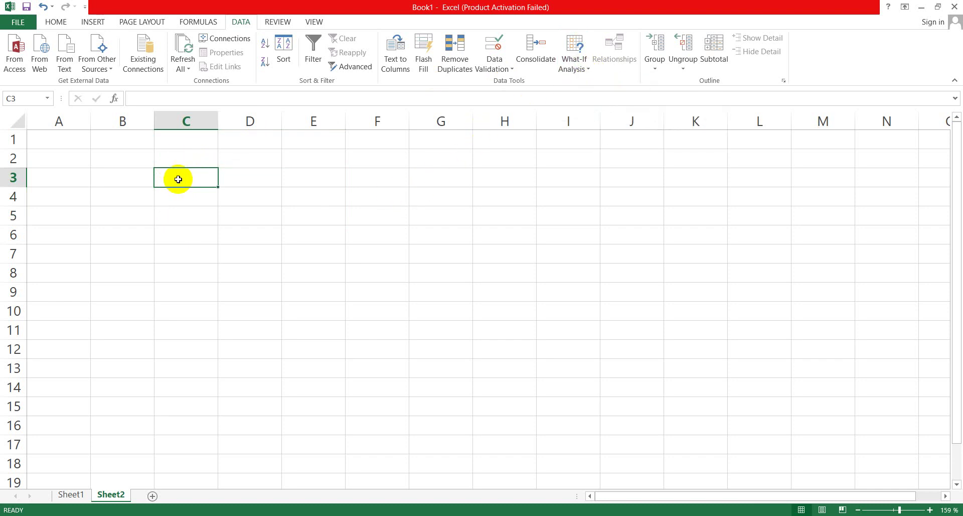
{"action": "type", "text": "ALI"}
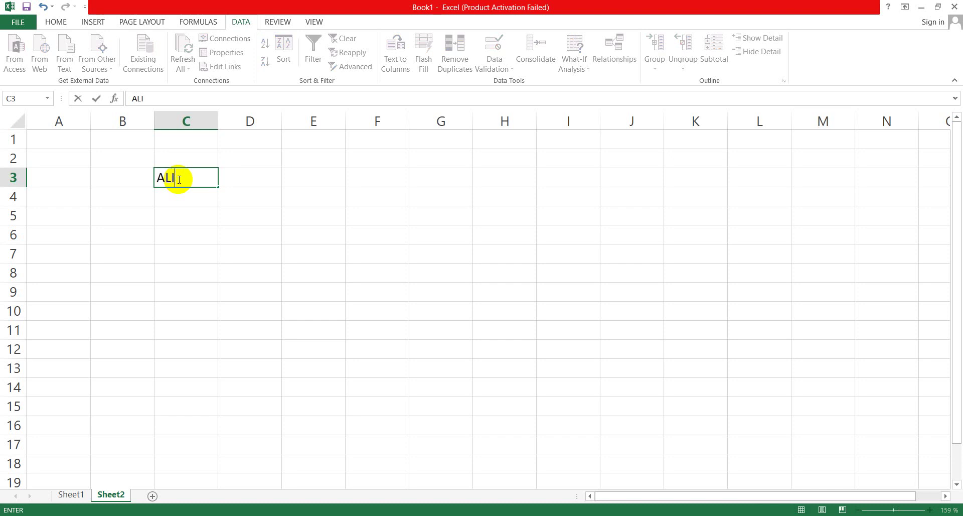
{"action": "key", "text": "Tab"}
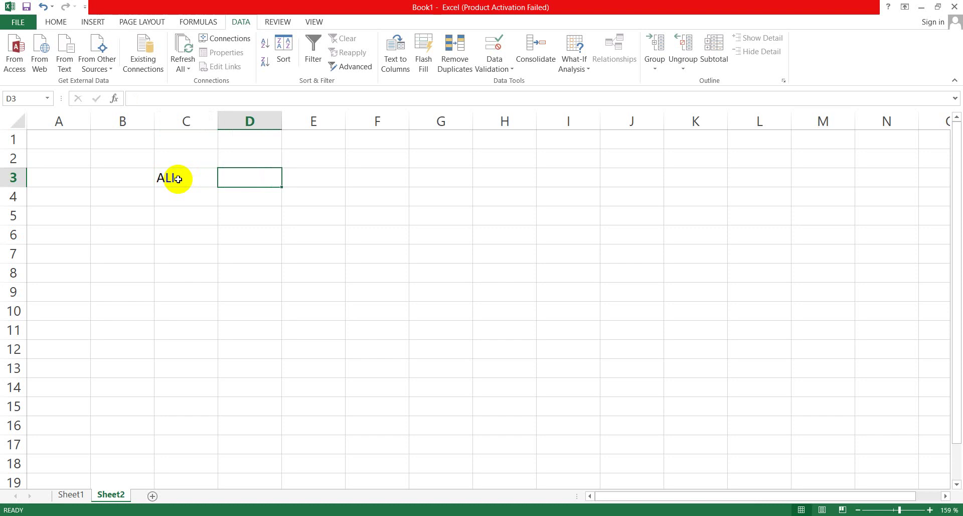
{"action": "type", "text": "80000"}
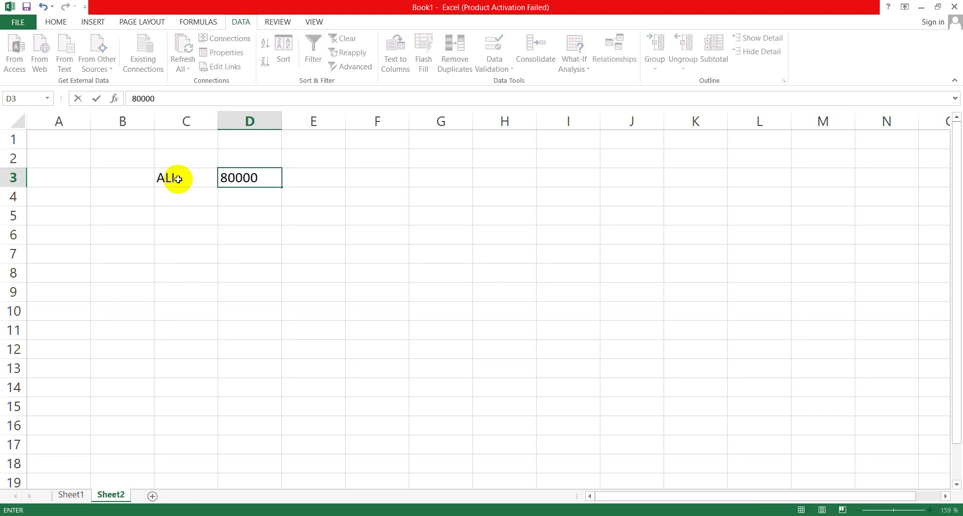
{"action": "key", "text": "Return"}
- Enter the second person's name in C4 and the amount 90000 in D4
{"action": "key", "text": "Left"}
{"action": "type", "text": "HINA"}
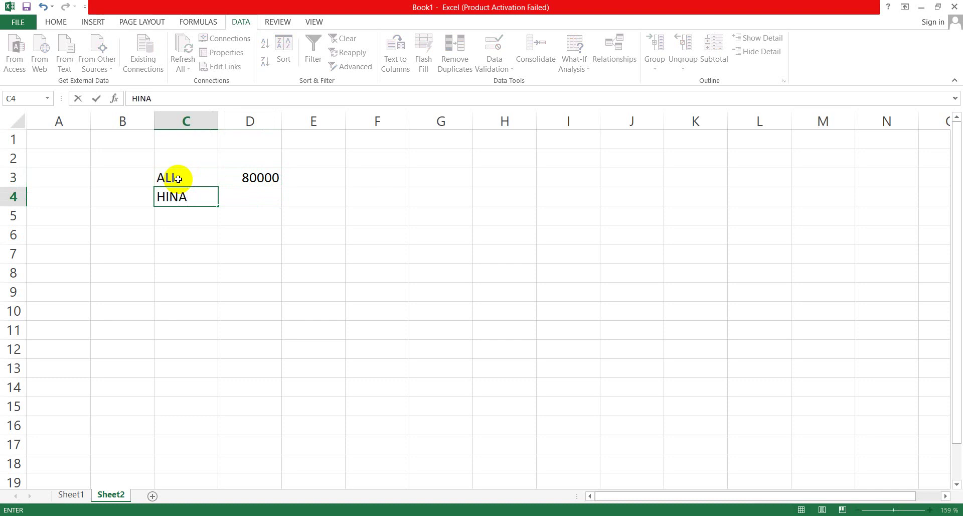
{"action": "key", "text": "Right"}
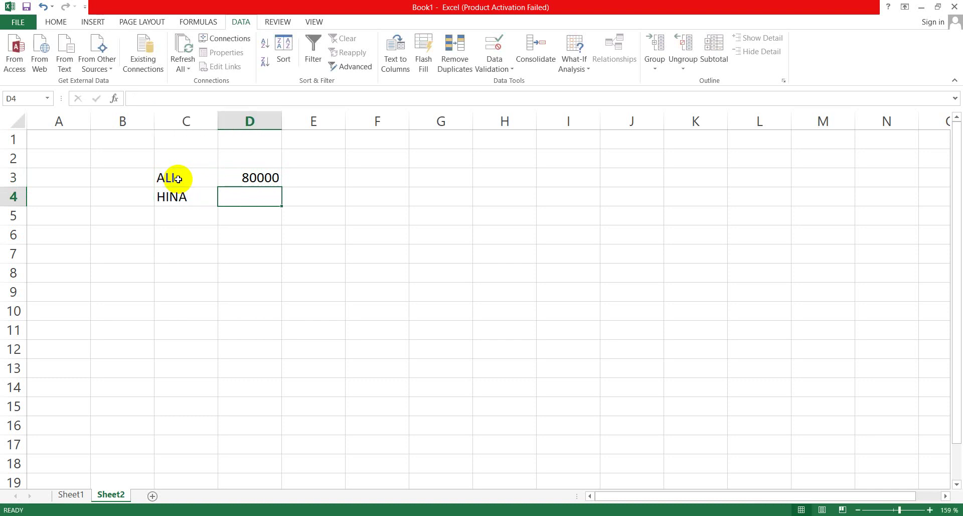
{"action": "type", "text": "90000"}
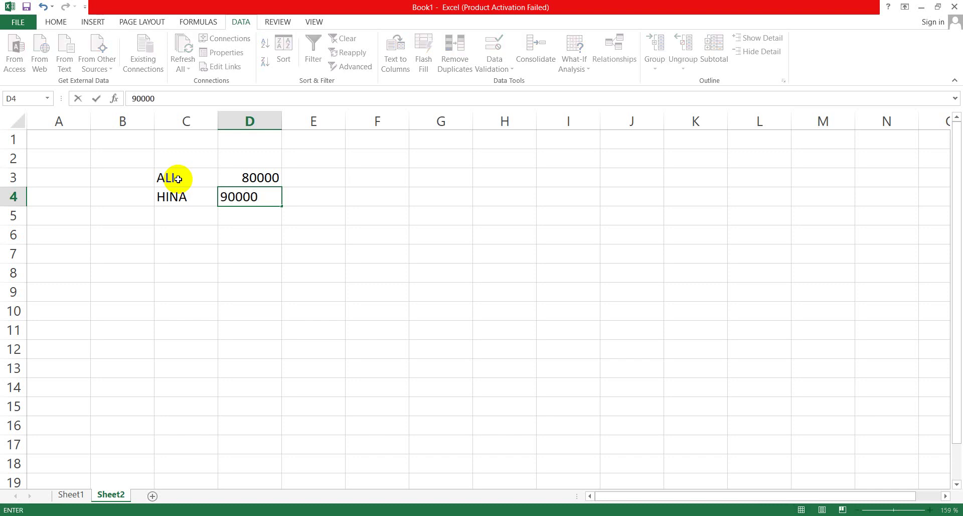
{"action": "left_click", "coordinate": [254, 234]}
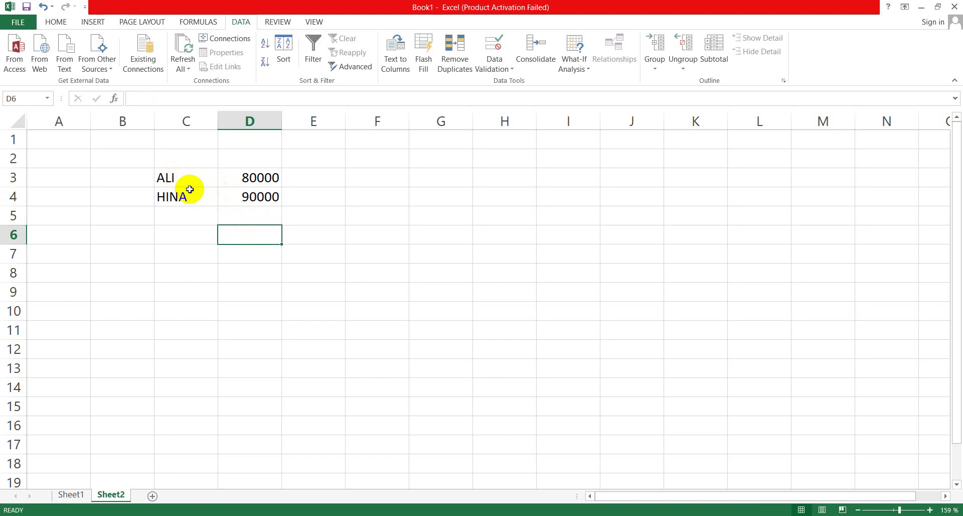
- Add a What-If scenario named 2021 with C3:D4 as changing cells, using the values already in those cells
{"action": "left_click_drag", "start_coordinate": [178, 176], "coordinate": [267, 198]}
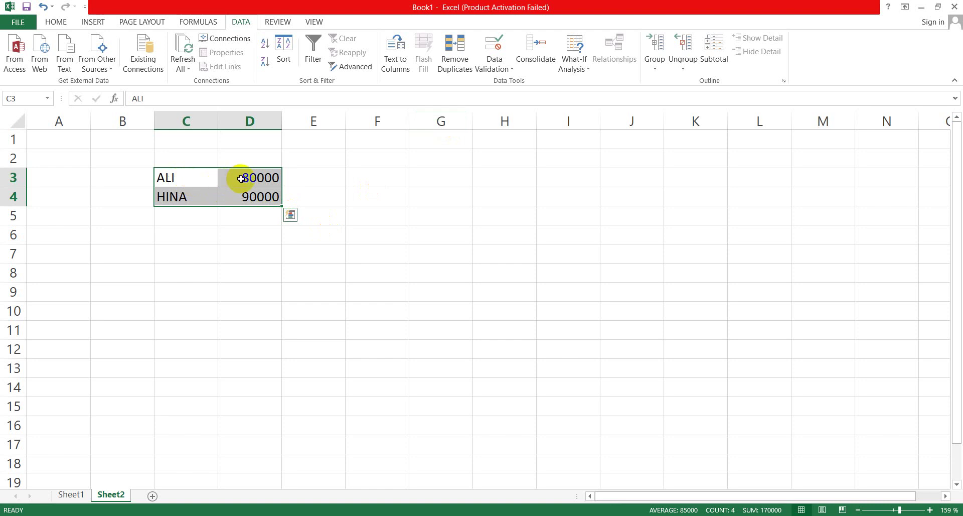
{"action": "left_click", "coordinate": [591, 70]}
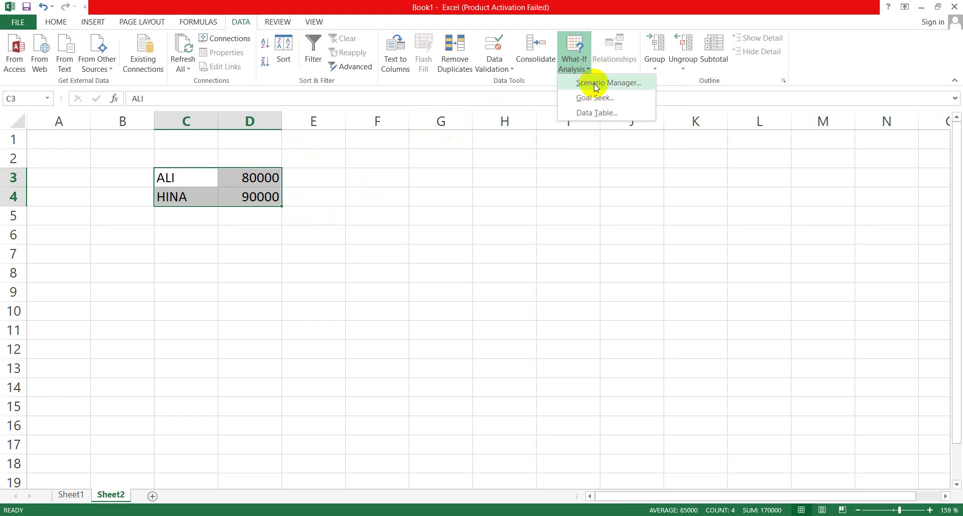
{"action": "left_click", "coordinate": [594, 83]}
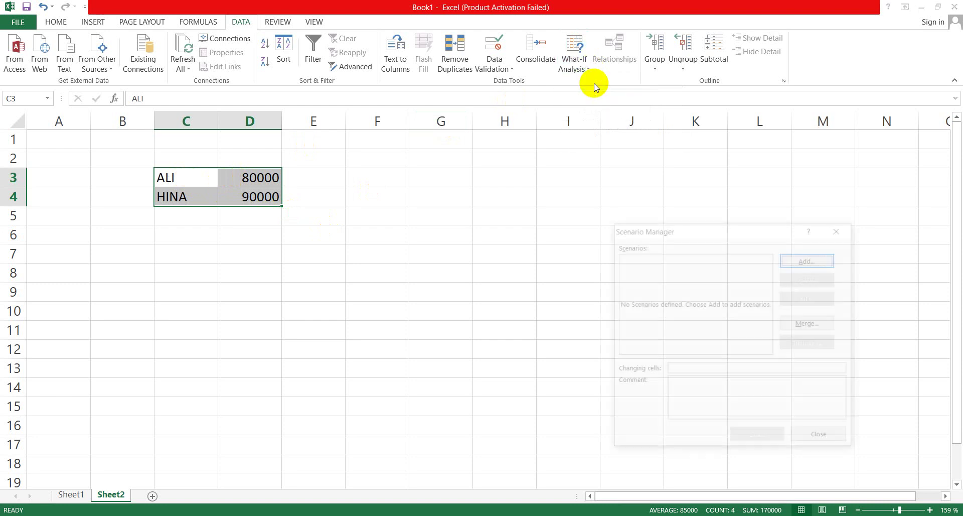
{"action": "left_click", "coordinate": [809, 258]}
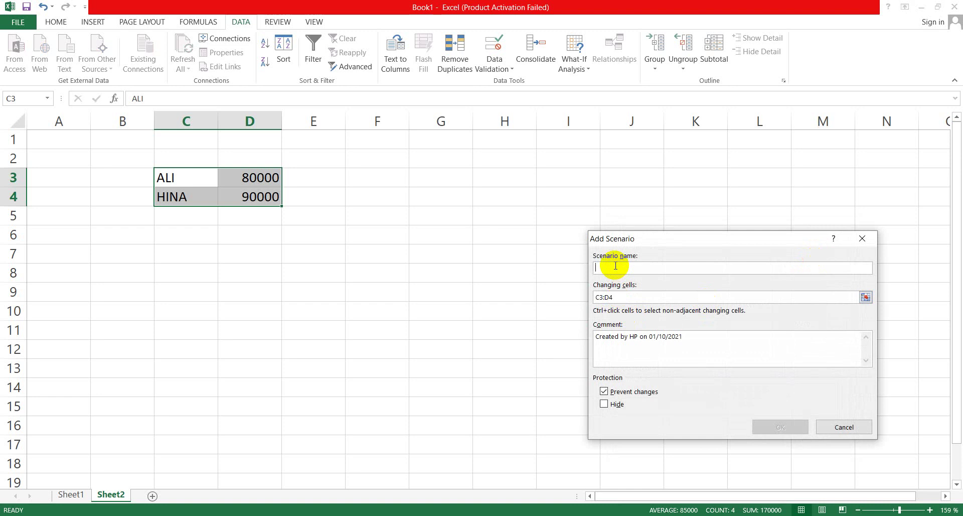
{"action": "type", "text": "2021"}
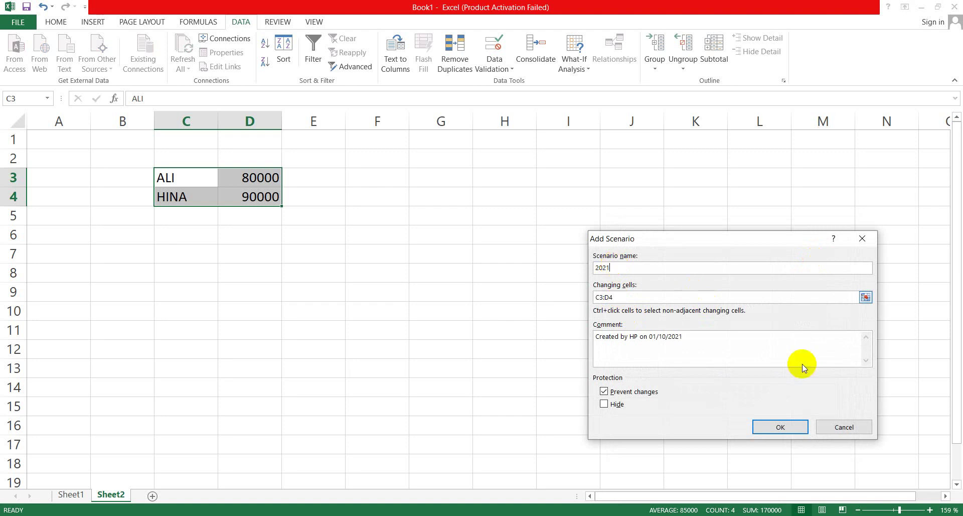
{"action": "left_click", "coordinate": [781, 427]}
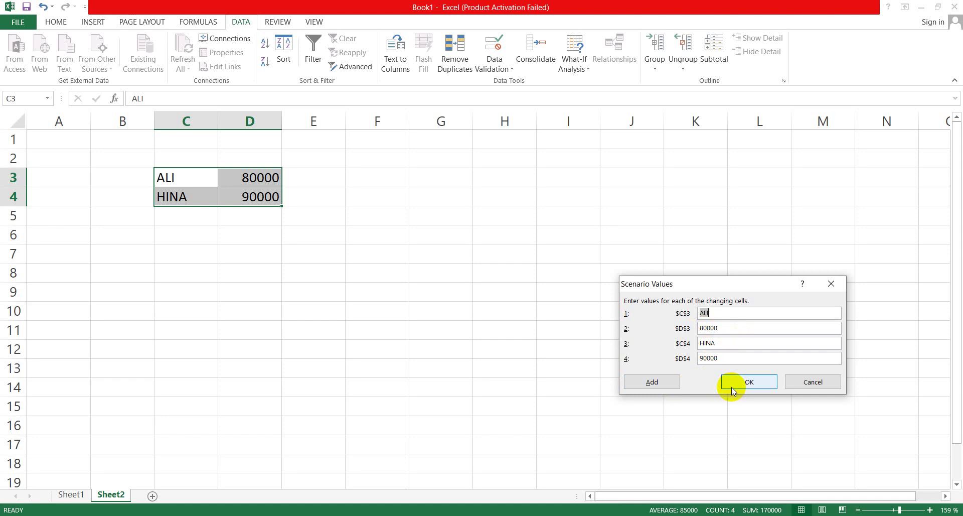
{"action": "left_click", "coordinate": [677, 384]}
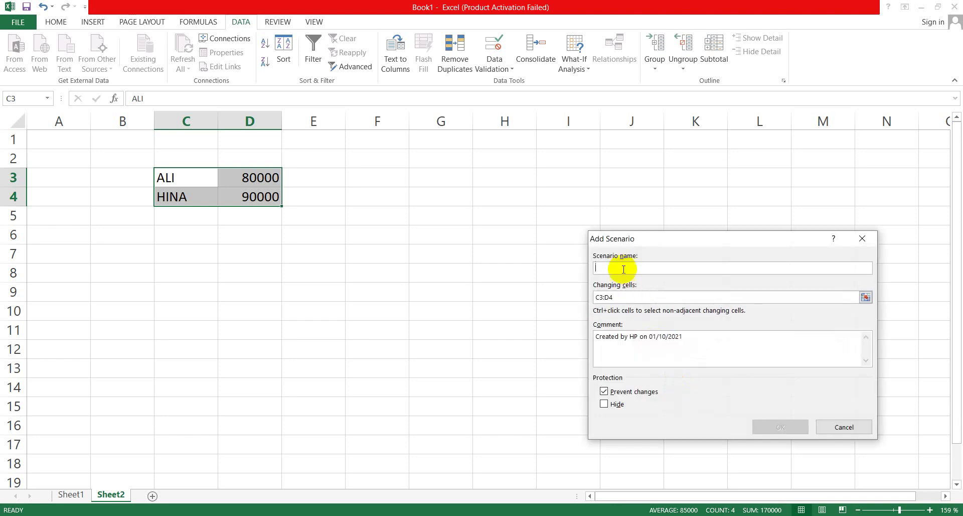
- Add a scenario named 2020 for C3:D4 with D3 set to 75000 and D4 set to 85000
{"action": "type", "text": "2020"}
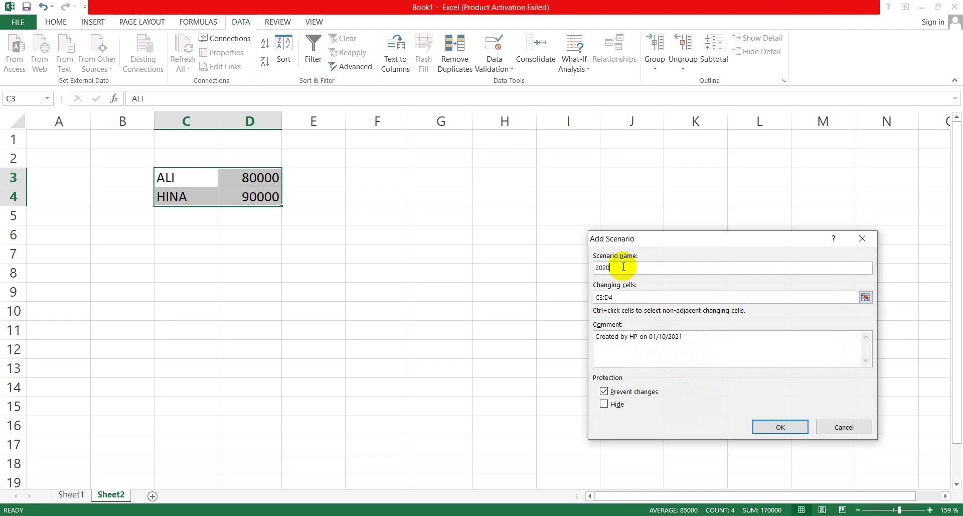
{"action": "left_click", "coordinate": [766, 427]}
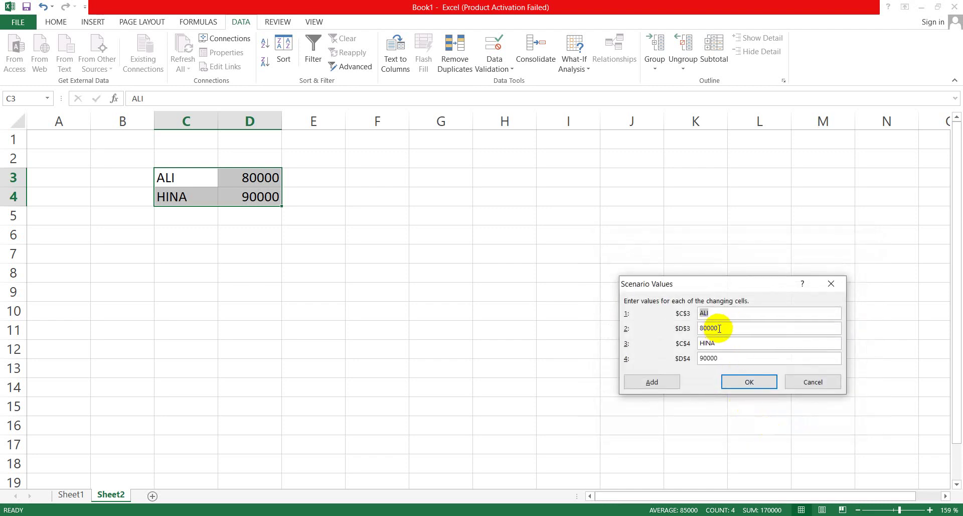
{"action": "left_click", "coordinate": [719, 328]}
{"action": "type", "text": "750"}
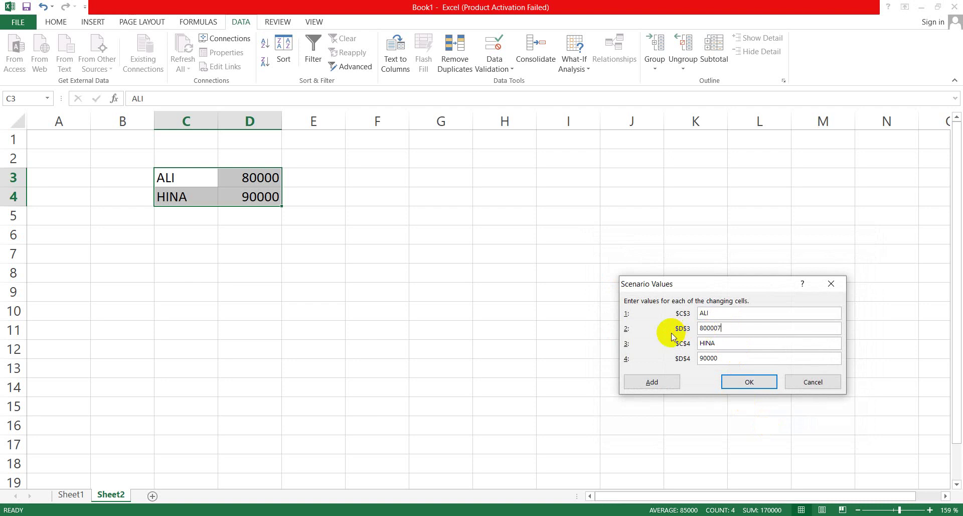
{"action": "key", "text": "BackSpace"}
{"action": "key", "text": "BackSpace"}
{"action": "key", "text": "BackSpace"}
{"action": "key", "text": "BackSpace"}
{"action": "key", "text": "BackSpace"}
{"action": "key", "text": "BackSpace"}
{"action": "key", "text": "BackSpace"}
{"action": "type", "text": "75000"}
{"action": "left_click_drag", "start_coordinate": [720, 360], "coordinate": [679, 362]}
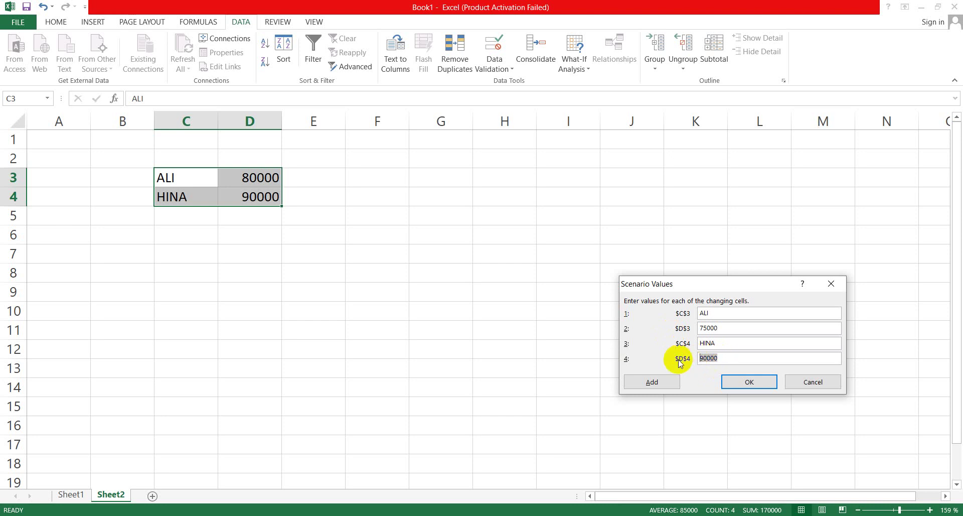
{"action": "type", "text": "85000"}
{"action": "left_click", "coordinate": [652, 380]}
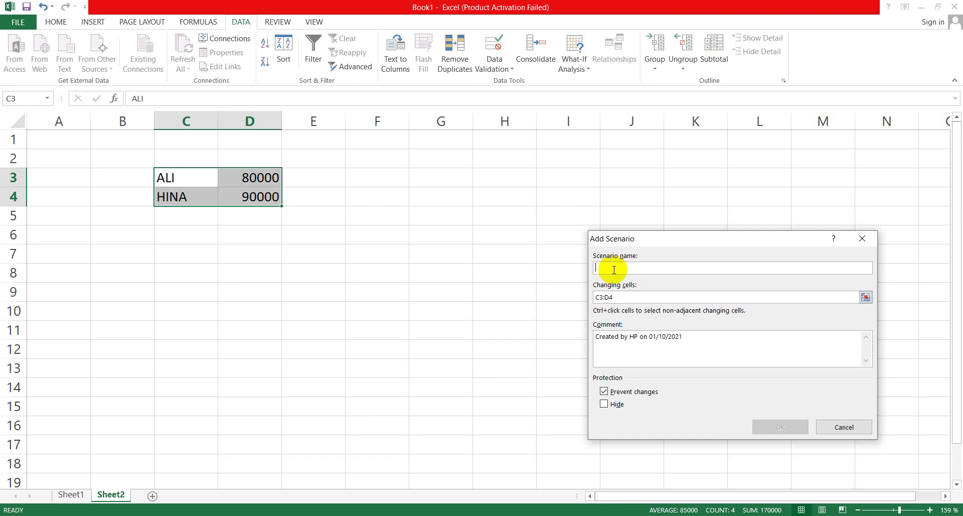
- Add a scenario named 2019 for C3:D4 with D3 set to 70000 and D4 set to 80000
{"action": "type", "text": "2"}
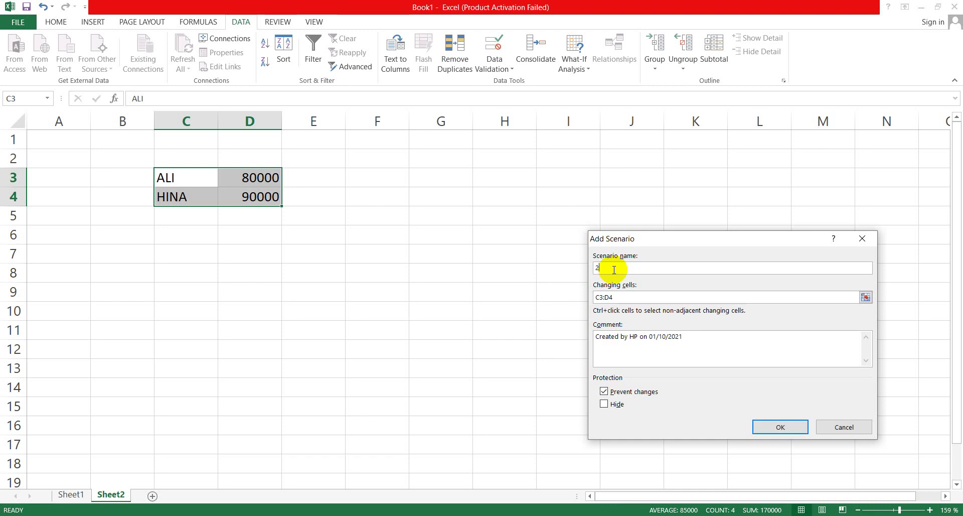
{"action": "type", "text": "019"}
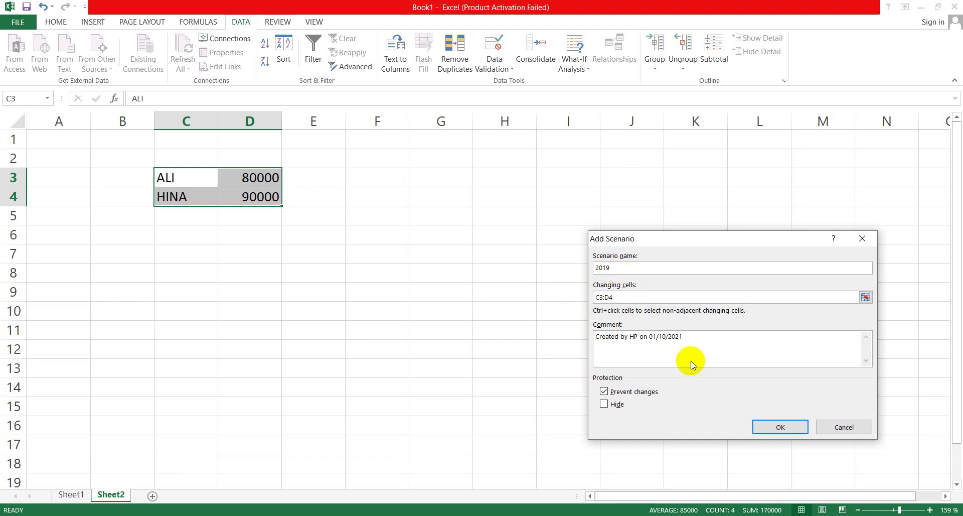
{"action": "left_click", "coordinate": [781, 425]}
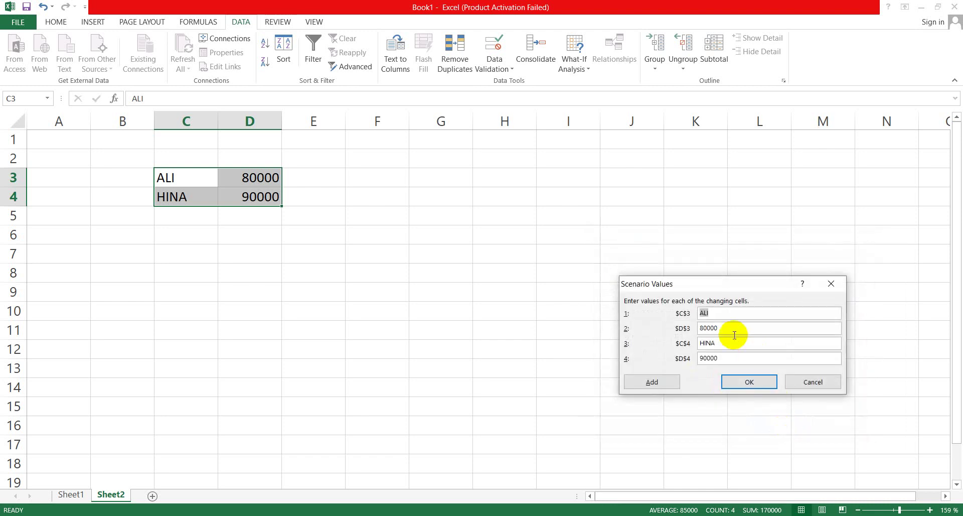
{"action": "left_click", "coordinate": [729, 328]}
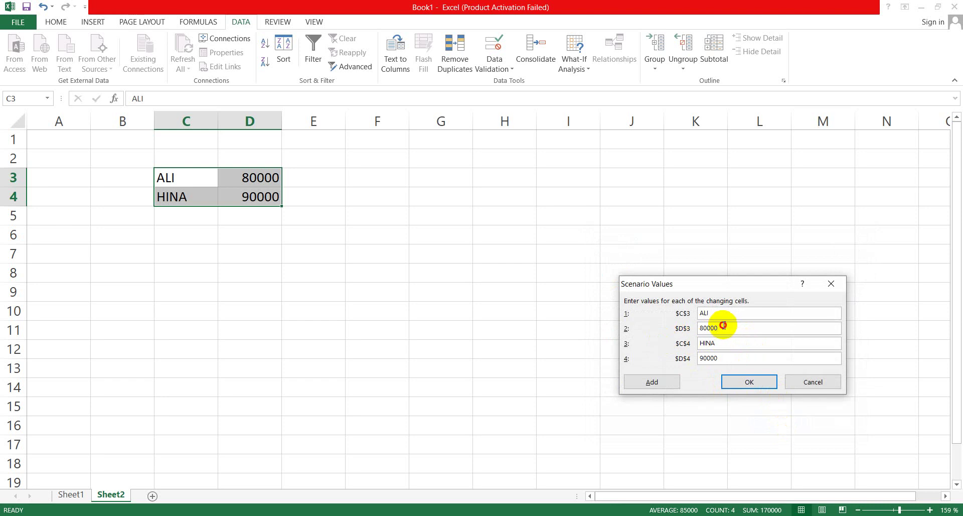
{"action": "left_click_drag", "start_coordinate": [721, 327], "coordinate": [660, 326]}
{"action": "type", "text": "70000"}
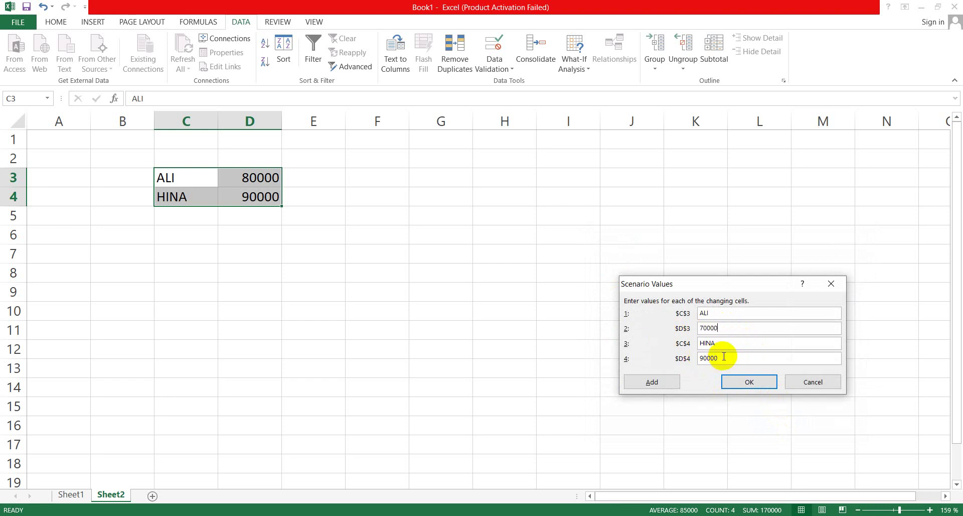
{"action": "left_click_drag", "start_coordinate": [724, 358], "coordinate": [667, 361]}
{"action": "type", "text": "8000"}
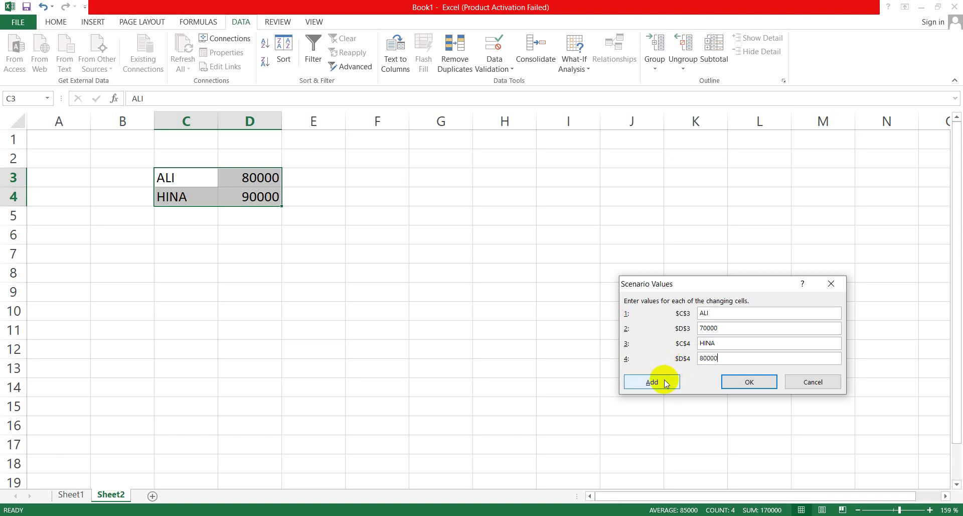
{"action": "left_click", "coordinate": [735, 383]}
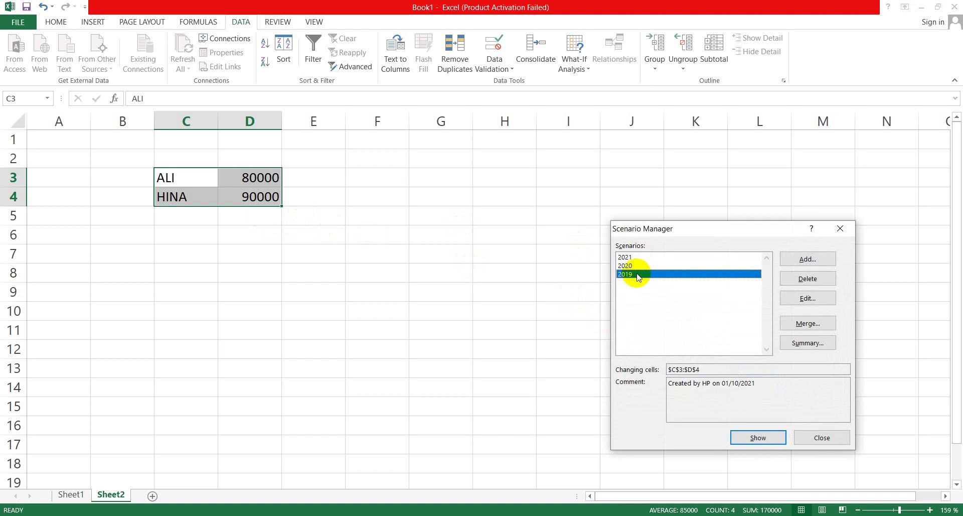
- Show the 2019 scenario's values in the sheet, followed by those of the 2020 scenario
{"action": "left_click", "coordinate": [759, 438]}
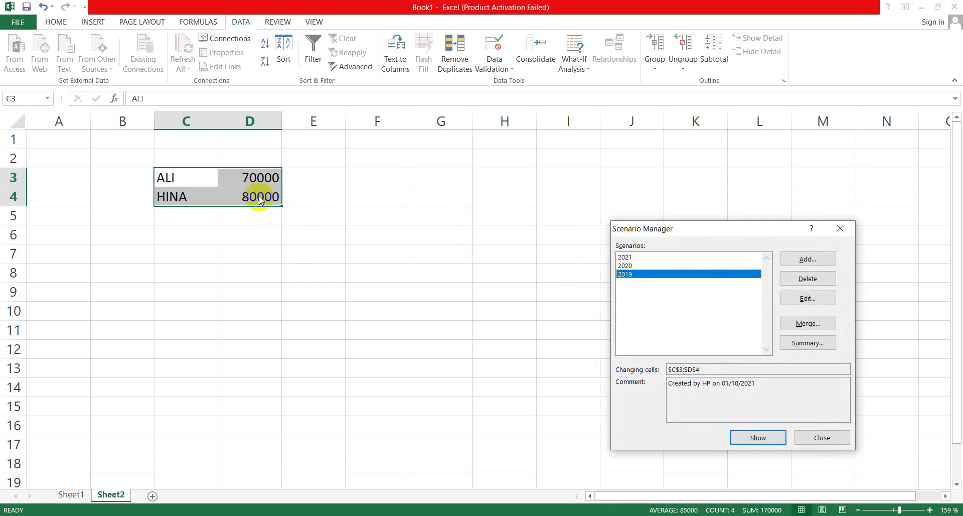
{"action": "left_click", "coordinate": [626, 265]}
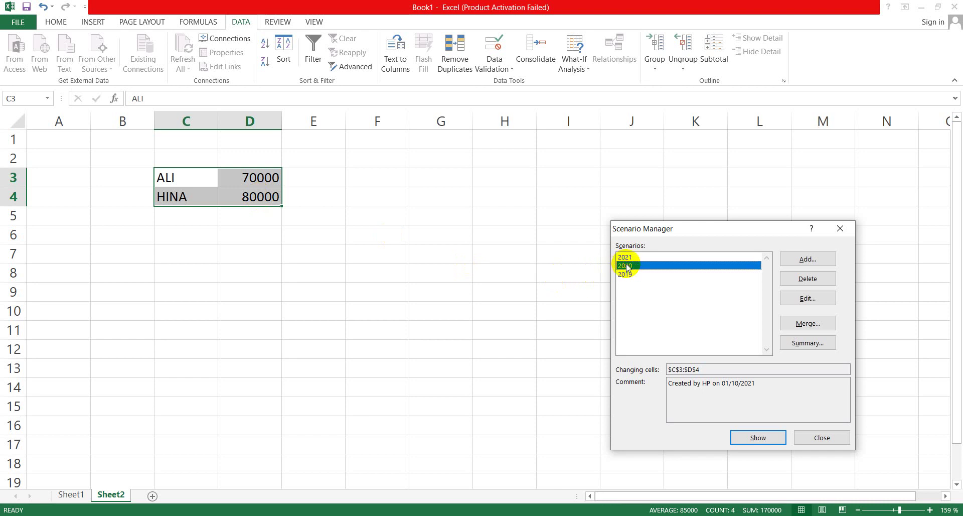
{"action": "left_click", "coordinate": [758, 437]}
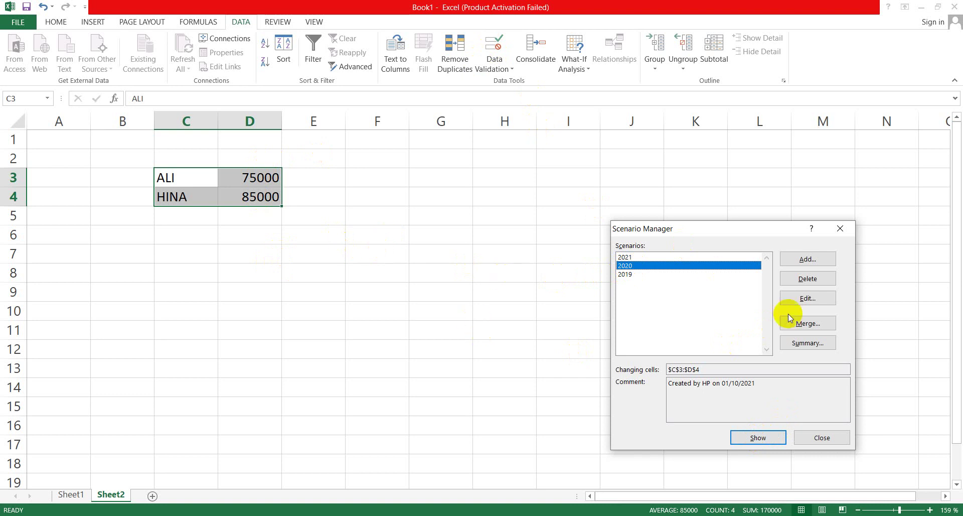
- Create a scenario summary report using C3:D4 as the result cells
{"action": "left_click", "coordinate": [801, 343]}
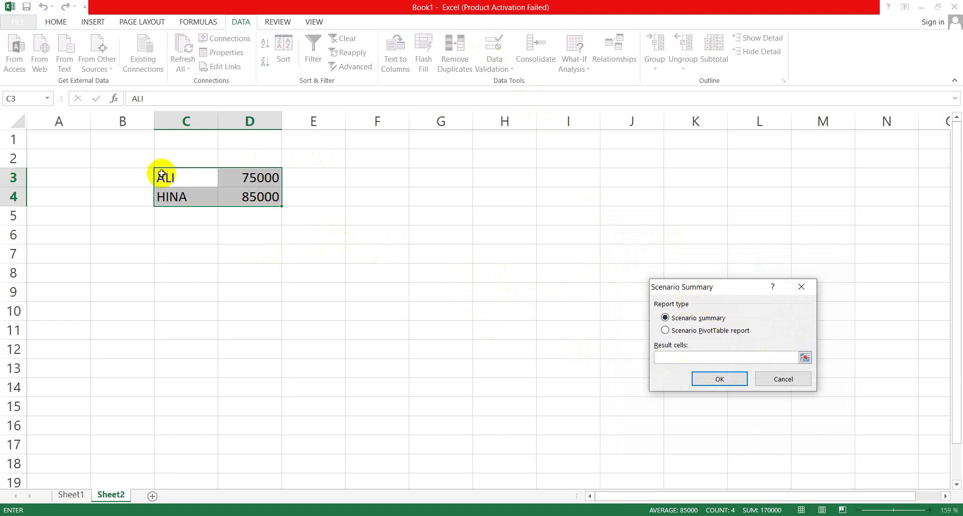
{"action": "left_click_drag", "start_coordinate": [160, 179], "coordinate": [253, 199]}
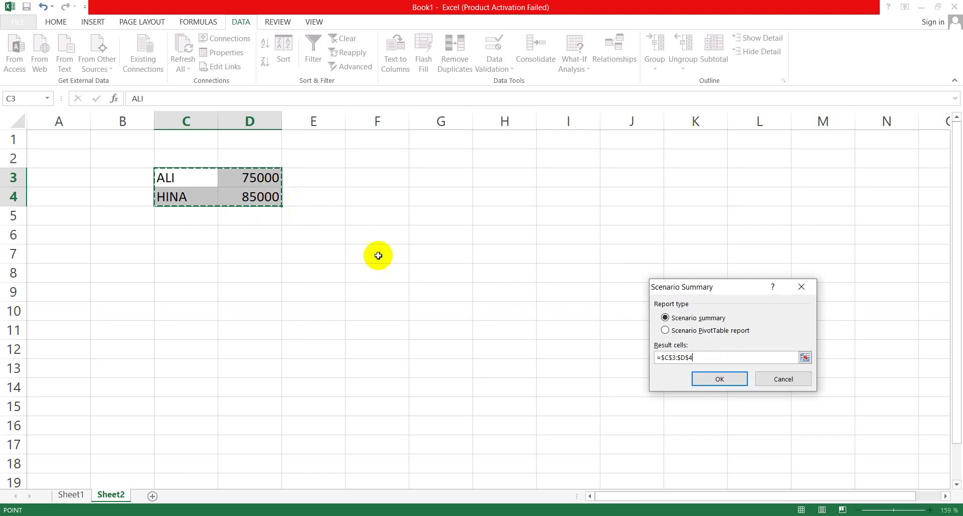
{"action": "left_click", "coordinate": [698, 377]}
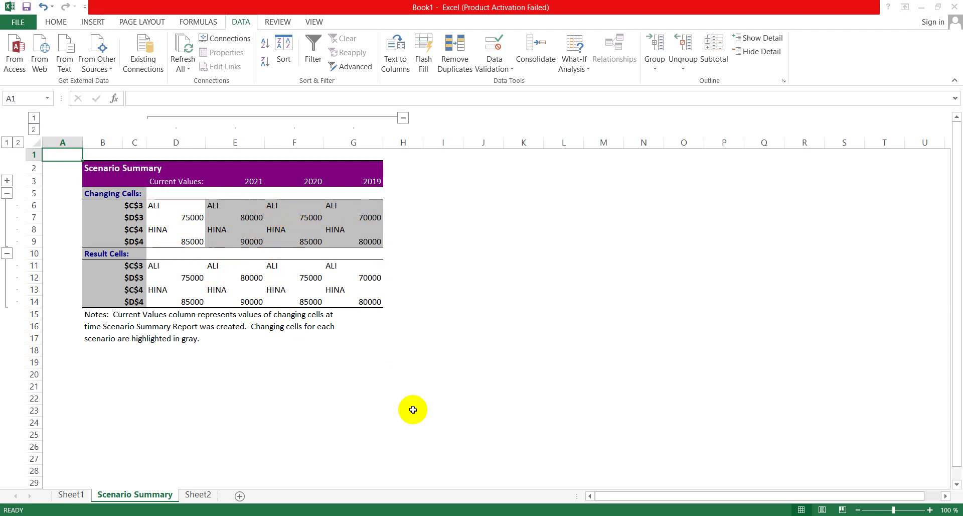
- Return to Sheet2 and switch to the MARKS SHEET workbook
{"action": "left_click", "coordinate": [199, 494]}
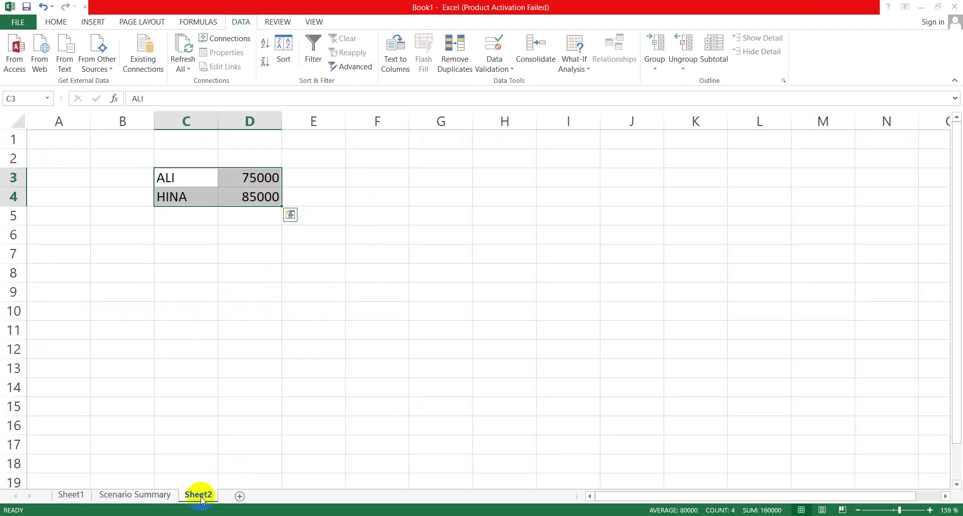
{"action": "left_click", "coordinate": [586, 67]}
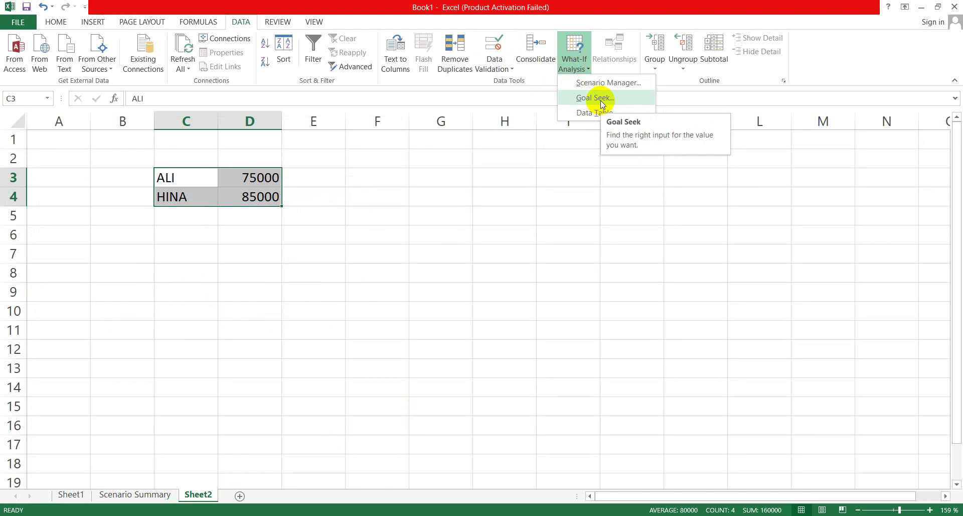
{"action": "left_click", "coordinate": [479, 515]}
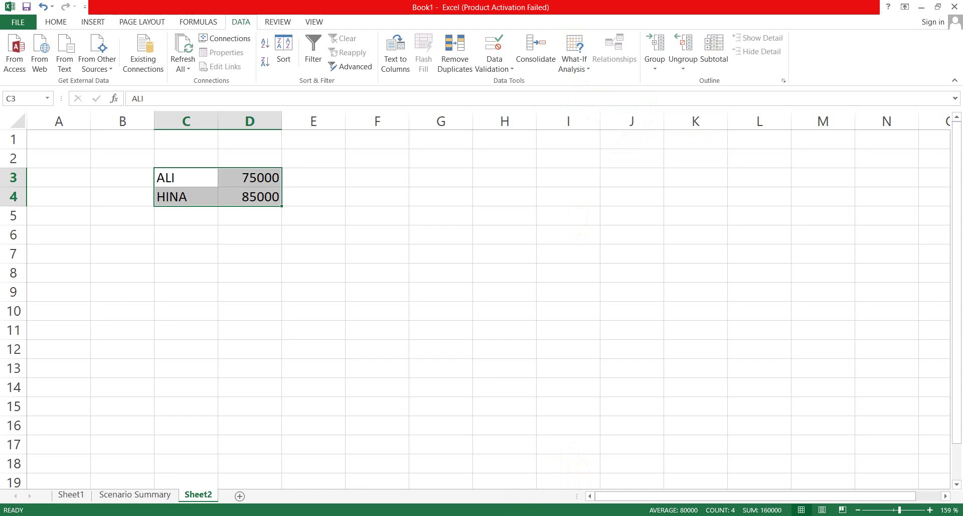
{"action": "left_click", "coordinate": [432, 483]}
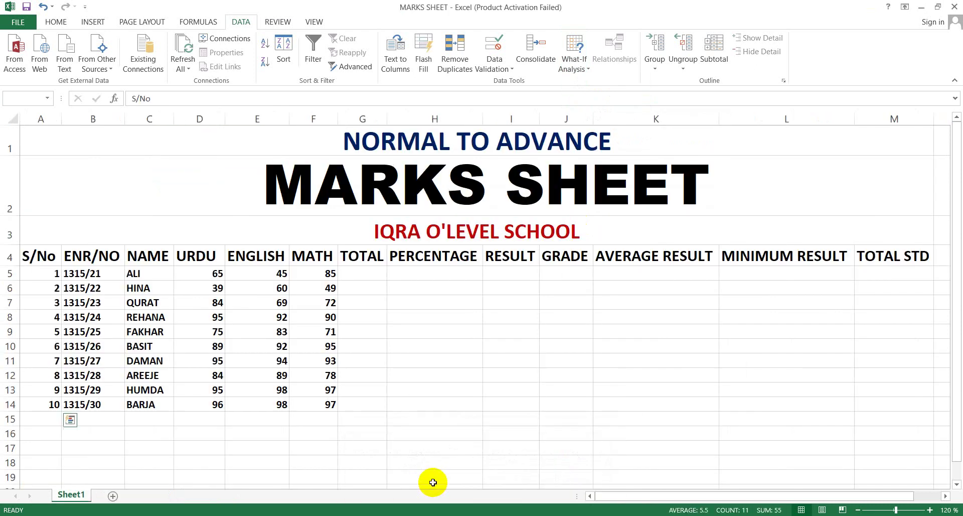
- Sum the three subject marks in G5 with AutoSum and fill the total formula down to G14
{"action": "left_click", "coordinate": [465, 360]}
{"action": "left_click", "coordinate": [369, 273]}
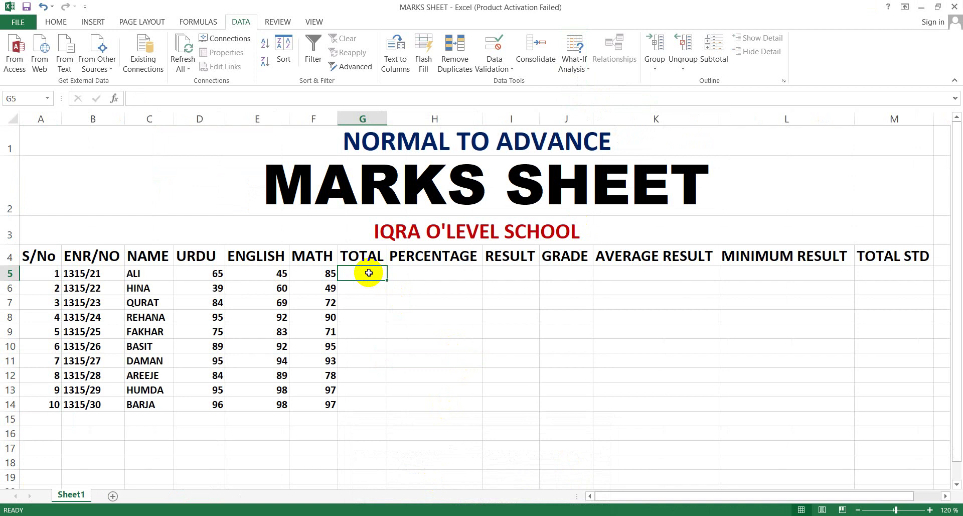
{"action": "key", "text": "alt+equal"}
{"action": "key", "text": "Return"}
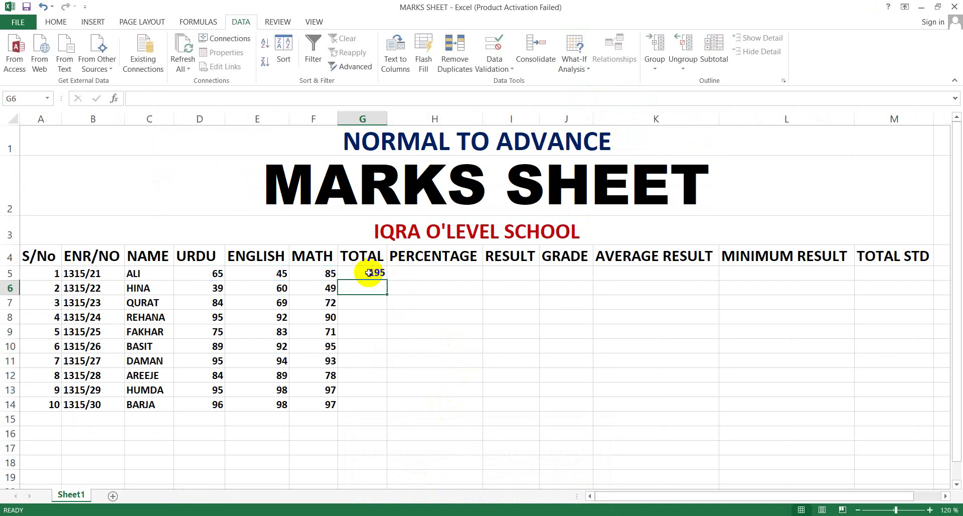
{"action": "left_click", "coordinate": [368, 273]}
{"action": "left_click_drag", "start_coordinate": [387, 280], "coordinate": [378, 411]}
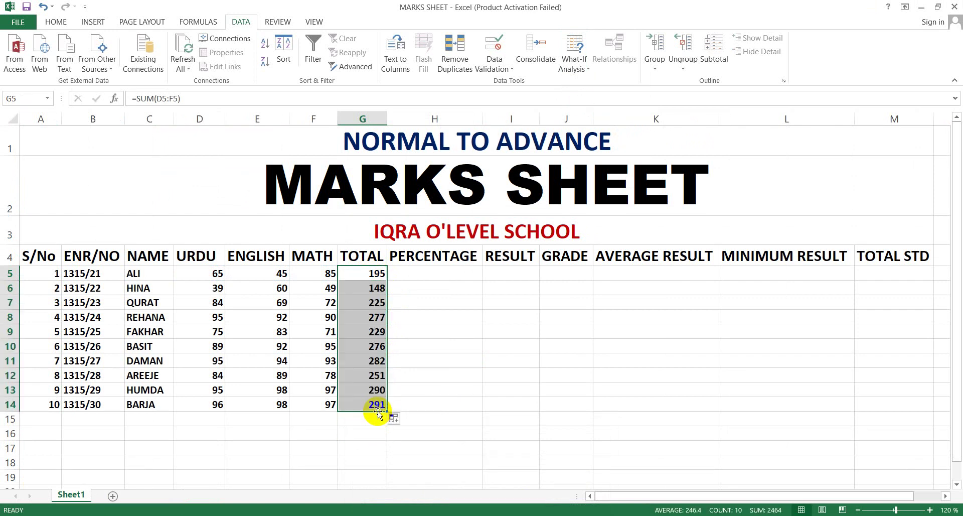
- Enter the percentage formula =G5*100/300 in H5 and fill it down to H14
{"action": "left_click", "coordinate": [401, 272]}
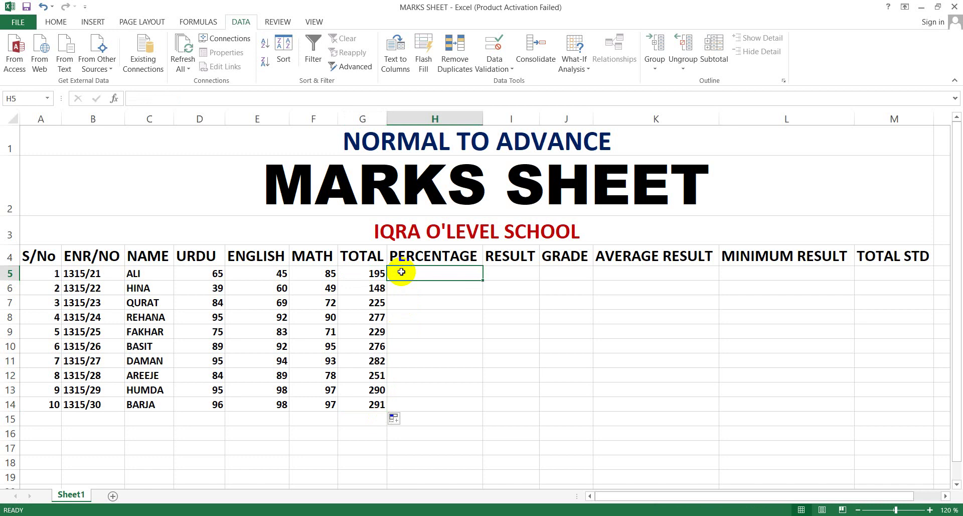
{"action": "type", "text": "="}
{"action": "left_click", "coordinate": [355, 272]}
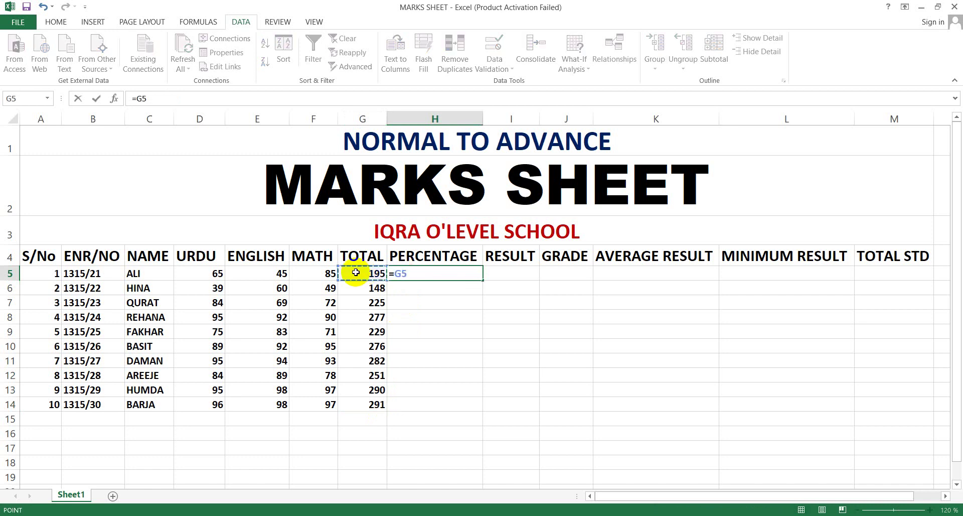
{"action": "type", "text": "*100"}
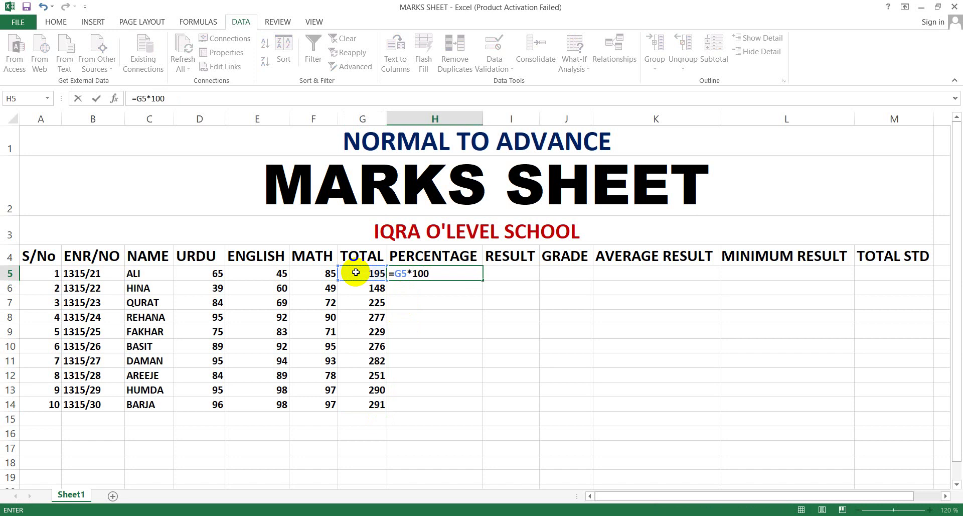
{"action": "type", "text": "/300"}
{"action": "key", "text": "Return"}
{"action": "left_click", "coordinate": [429, 271]}
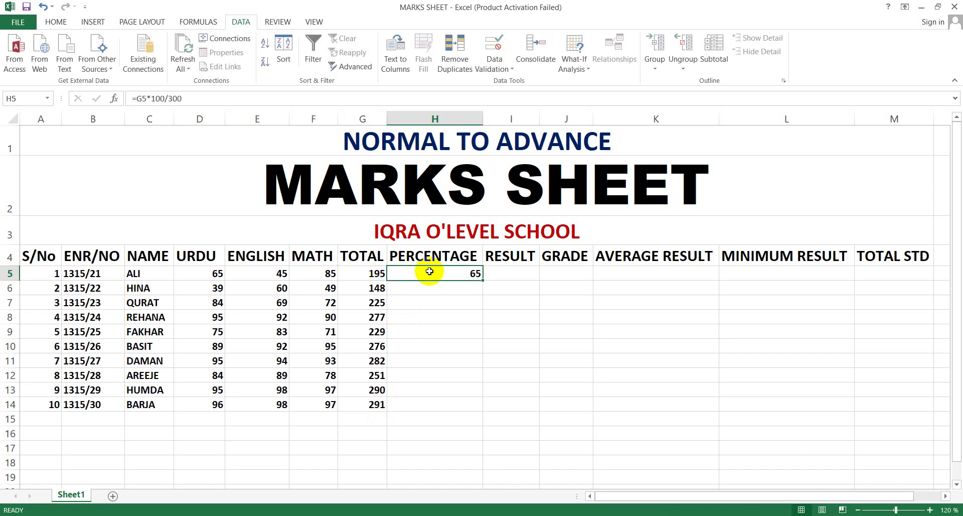
{"action": "left_click_drag", "start_coordinate": [483, 280], "coordinate": [479, 407]}
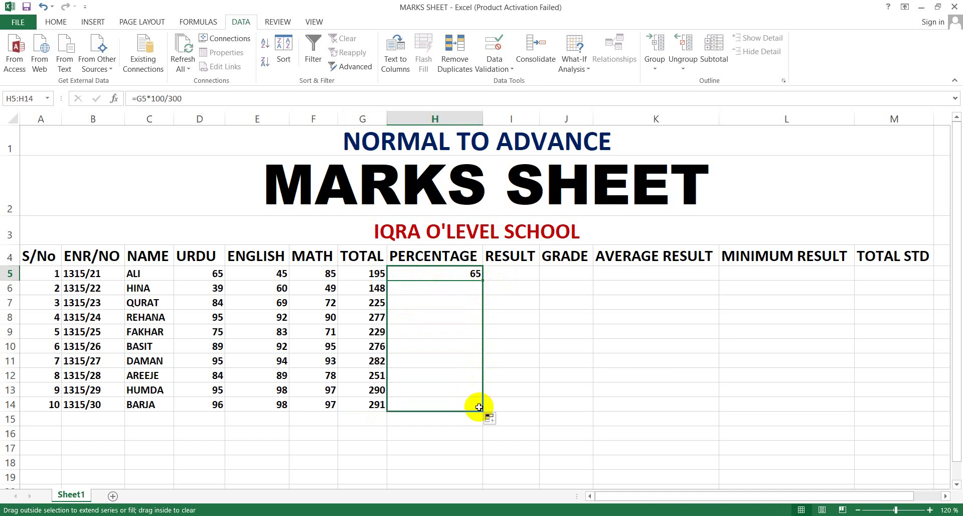
{"action": "left_click", "coordinate": [498, 327]}
- Use Goal Seek to bring the percentage in H5 to 75 by changing the English mark in E5, and keep the solution
{"action": "left_click", "coordinate": [453, 275]}
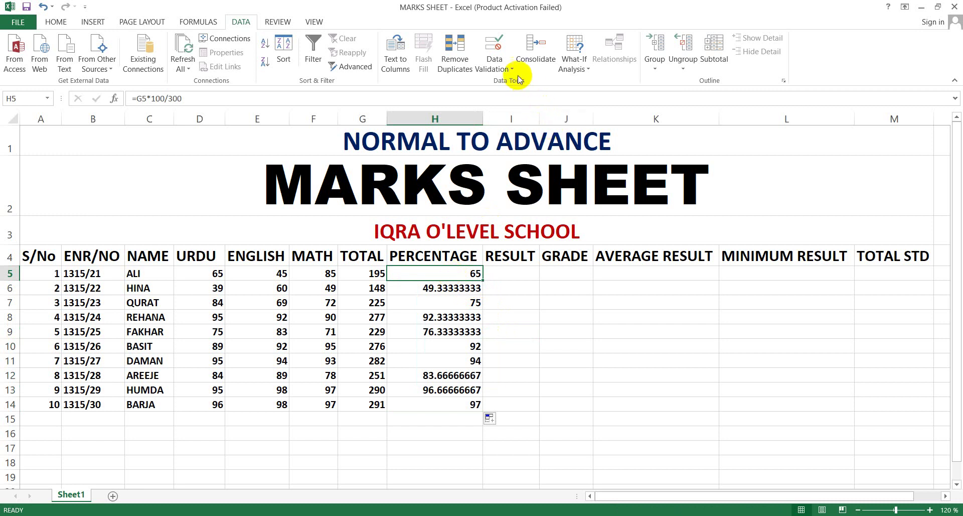
{"action": "left_click", "coordinate": [588, 68]}
{"action": "left_click", "coordinate": [595, 98]}
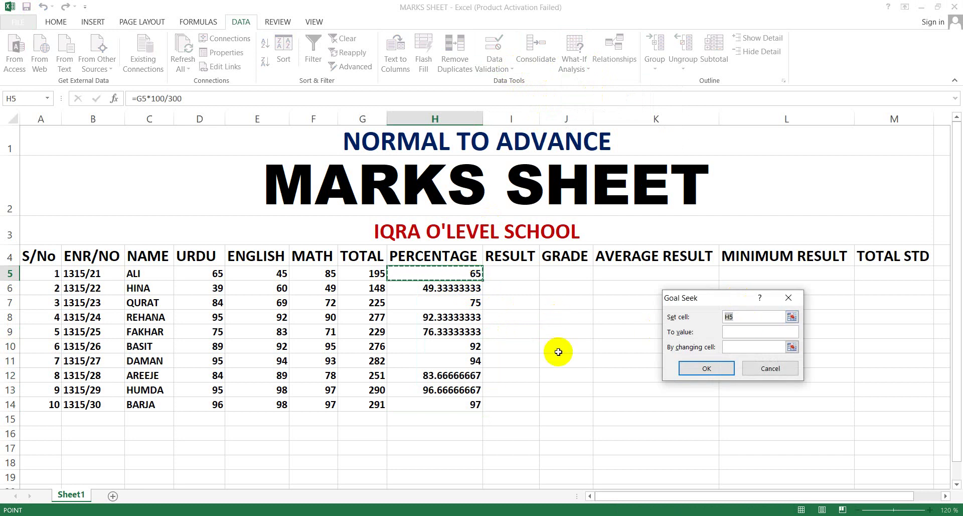
{"action": "left_click", "coordinate": [739, 334]}
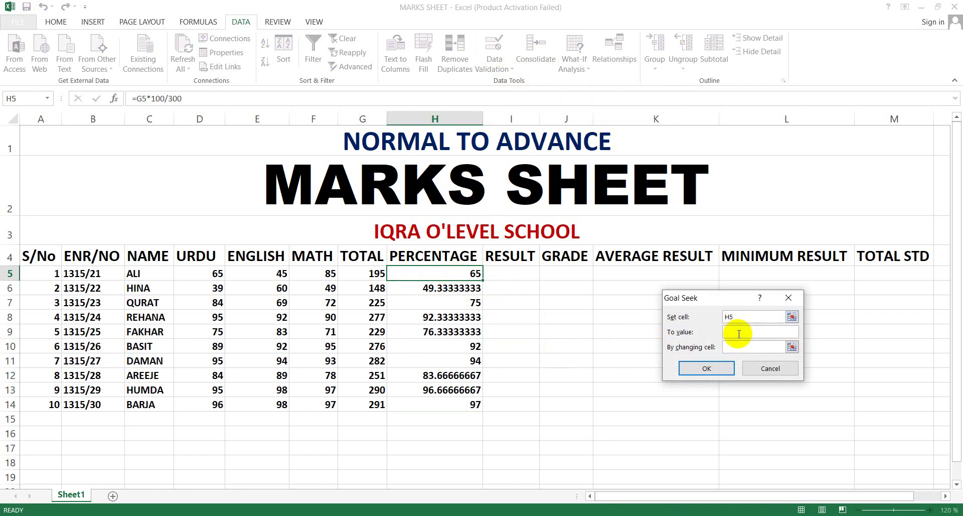
{"action": "type", "text": "75"}
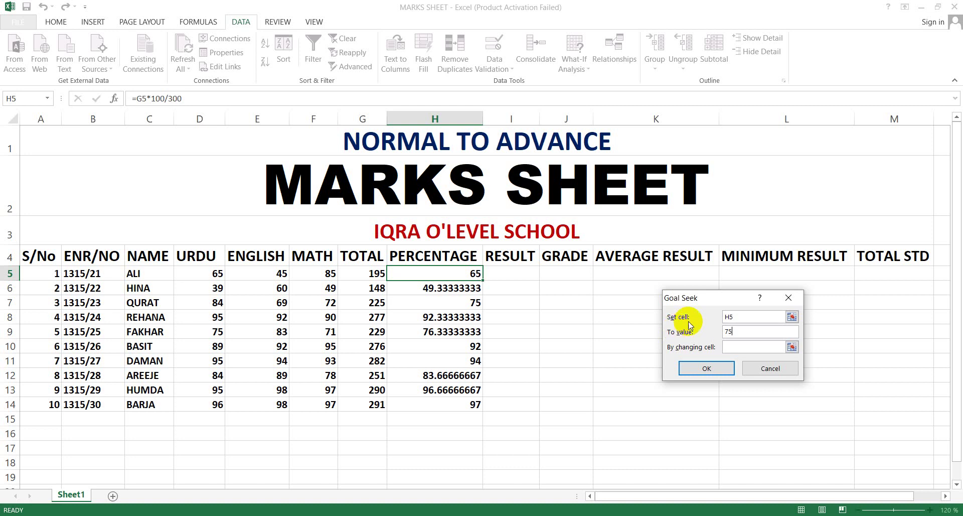
{"action": "left_click", "coordinate": [737, 345]}
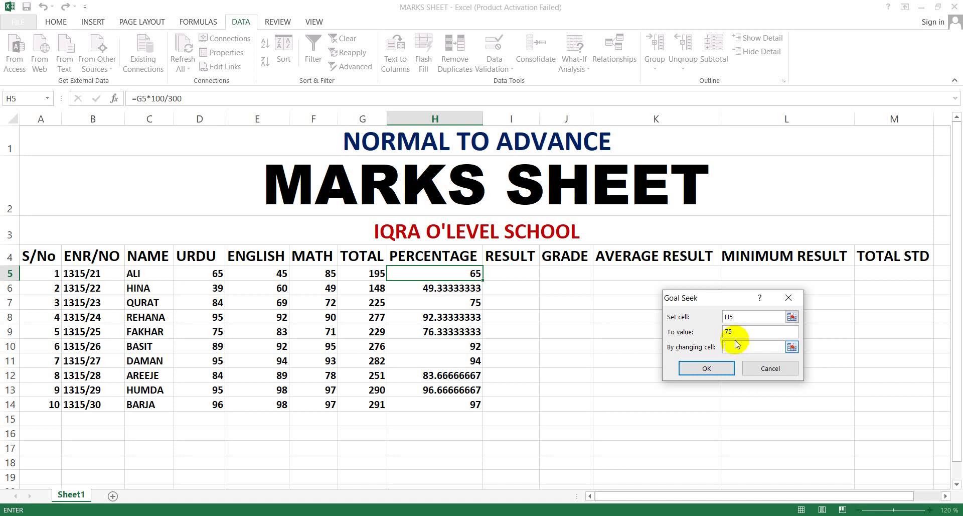
{"action": "left_click", "coordinate": [732, 345]}
{"action": "left_click", "coordinate": [270, 271]}
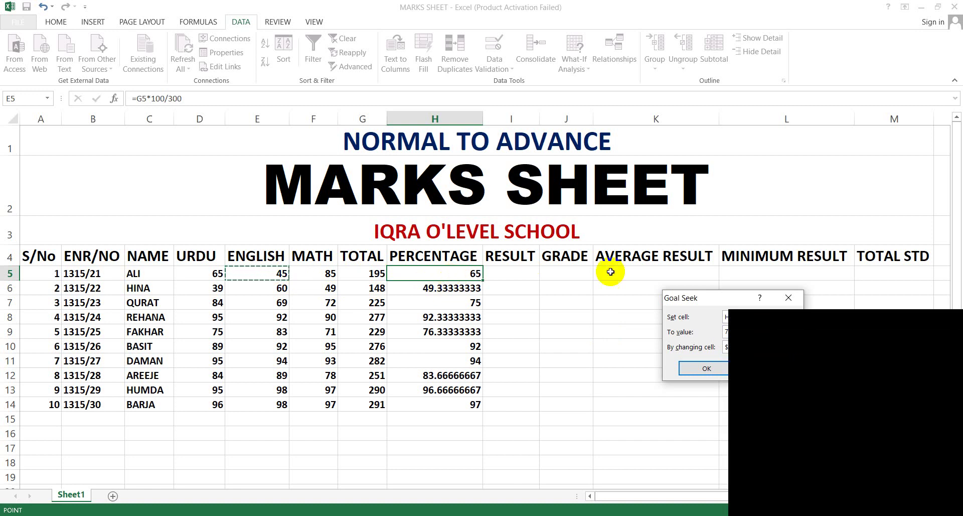
{"action": "left_click", "coordinate": [700, 367]}
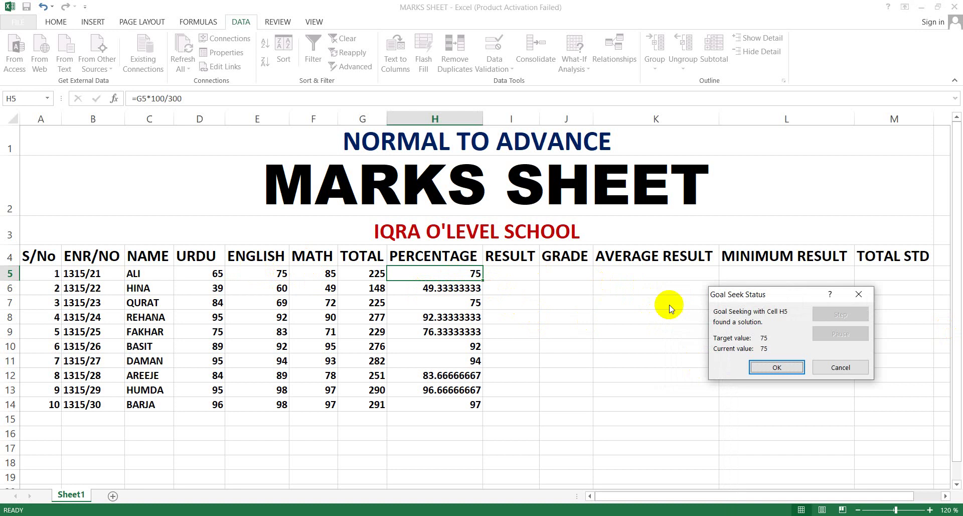
{"action": "left_click", "coordinate": [777, 367]}
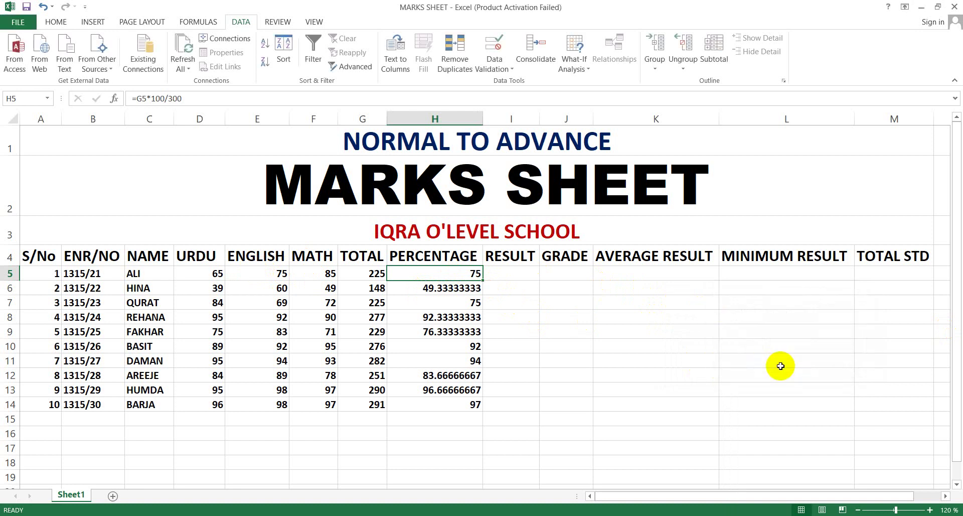
{"action": "left_click", "coordinate": [541, 331]}
- Use Goal Seek to bring the percentage in H6 to 50 by changing the Urdu mark in D6, and keep the solution
{"action": "left_click", "coordinate": [460, 287]}
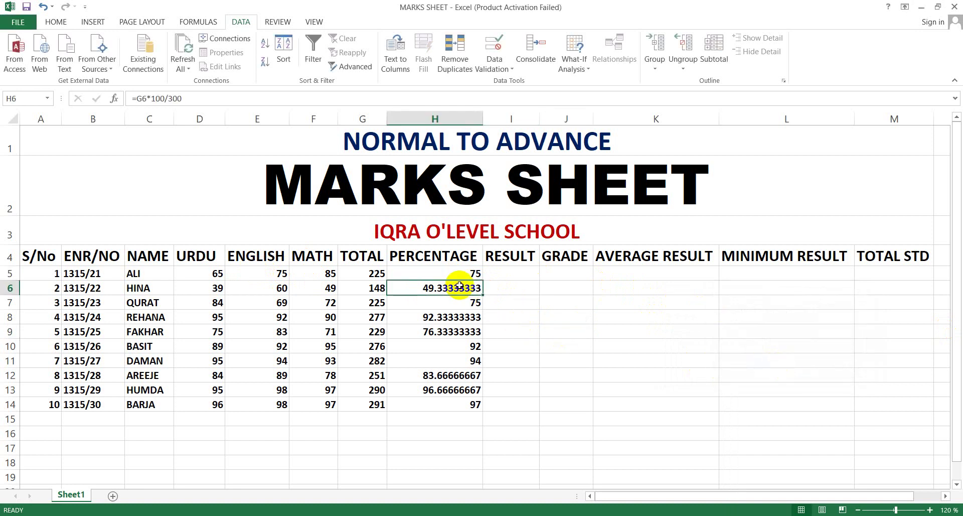
{"action": "left_click", "coordinate": [588, 68]}
{"action": "left_click", "coordinate": [595, 98]}
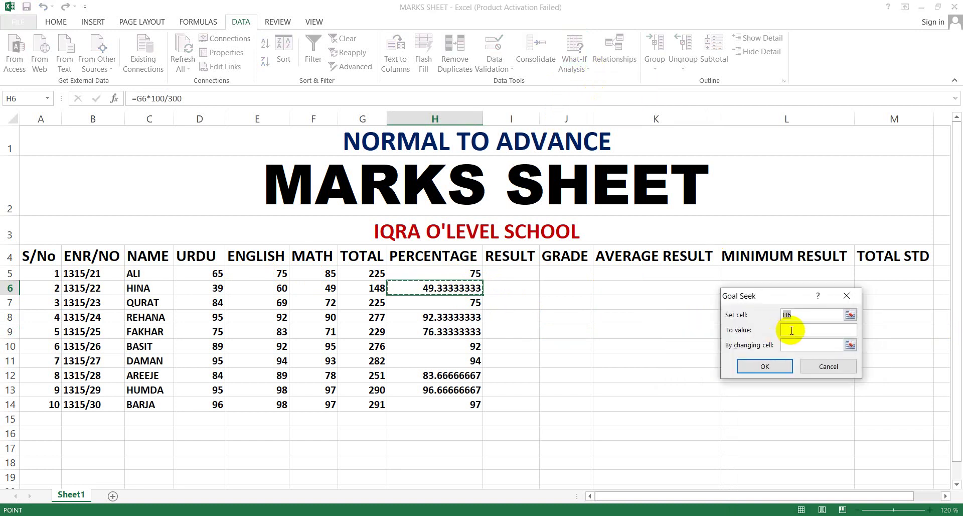
{"action": "left_click", "coordinate": [792, 329]}
{"action": "type", "text": "50"}
{"action": "left_click", "coordinate": [801, 346]}
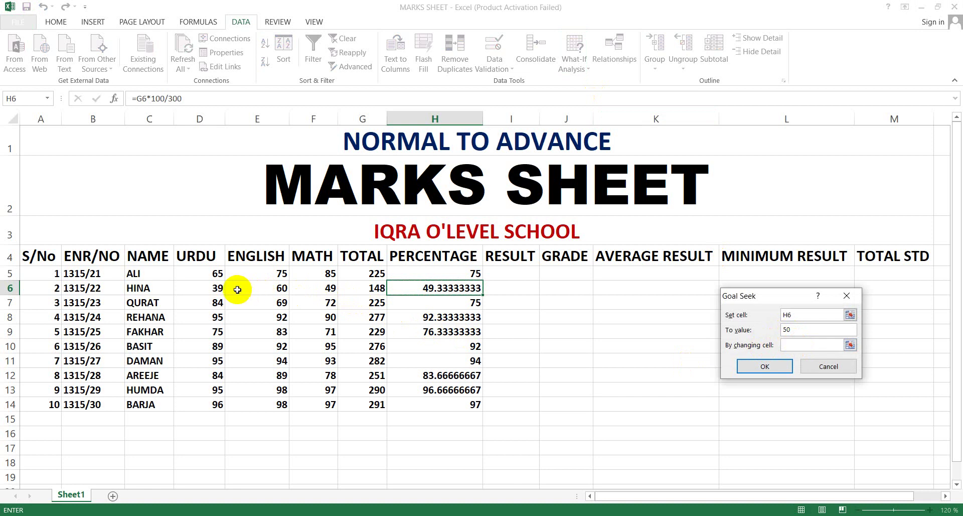
{"action": "left_click", "coordinate": [213, 289]}
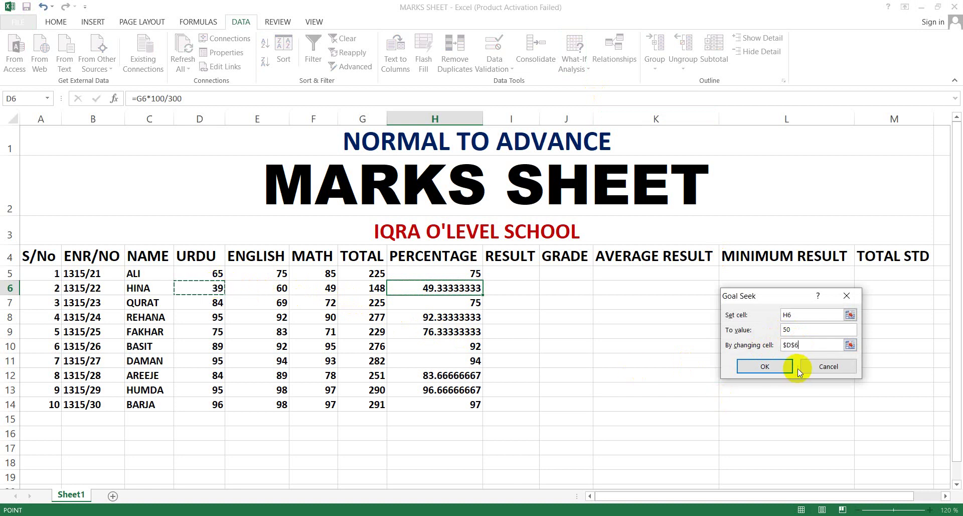
{"action": "left_click", "coordinate": [781, 364]}
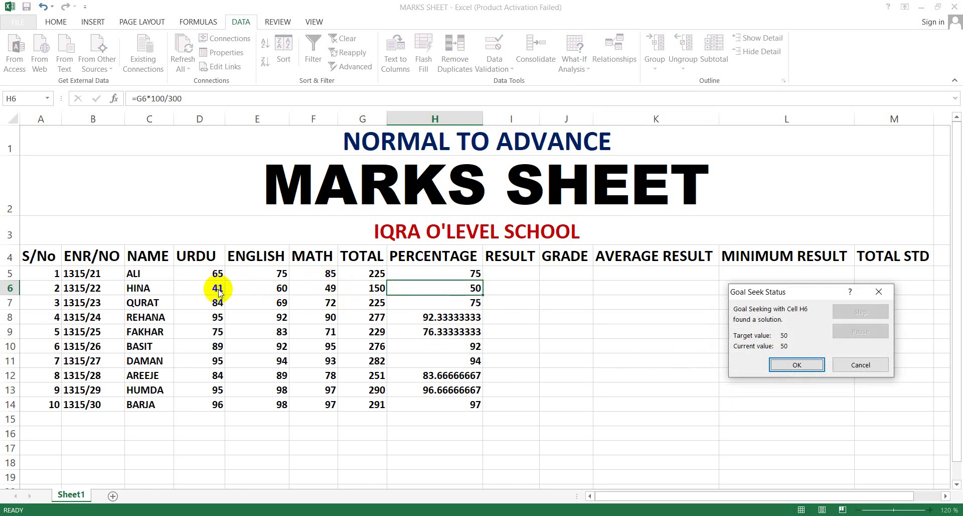
{"action": "left_click", "coordinate": [801, 366]}
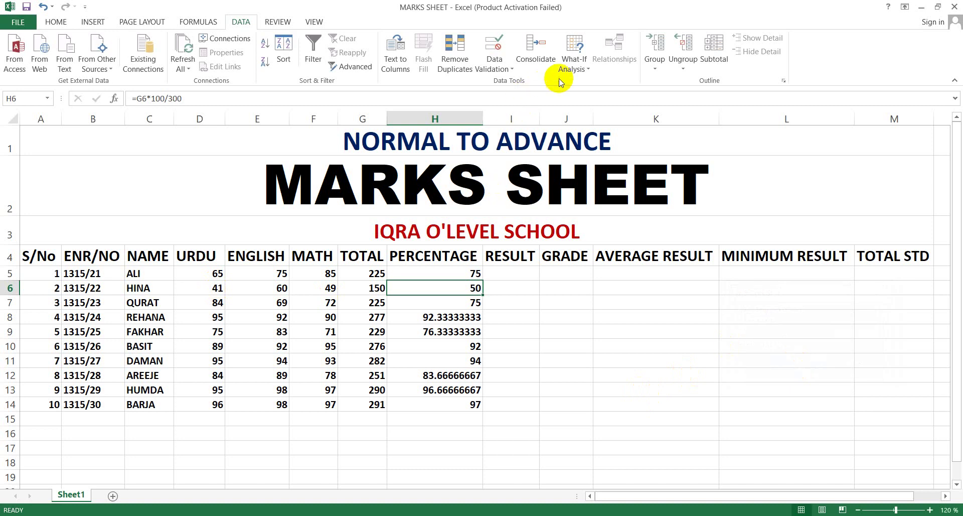
- Add a new blank worksheet after Sheet1
{"action": "left_click", "coordinate": [590, 69]}
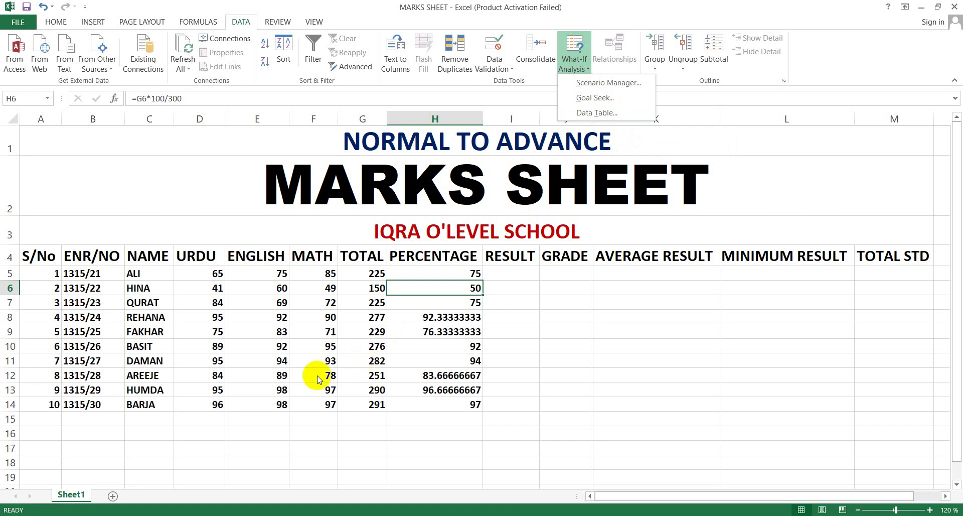
{"action": "left_click", "coordinate": [115, 497]}
{"action": "left_click", "coordinate": [113, 496]}
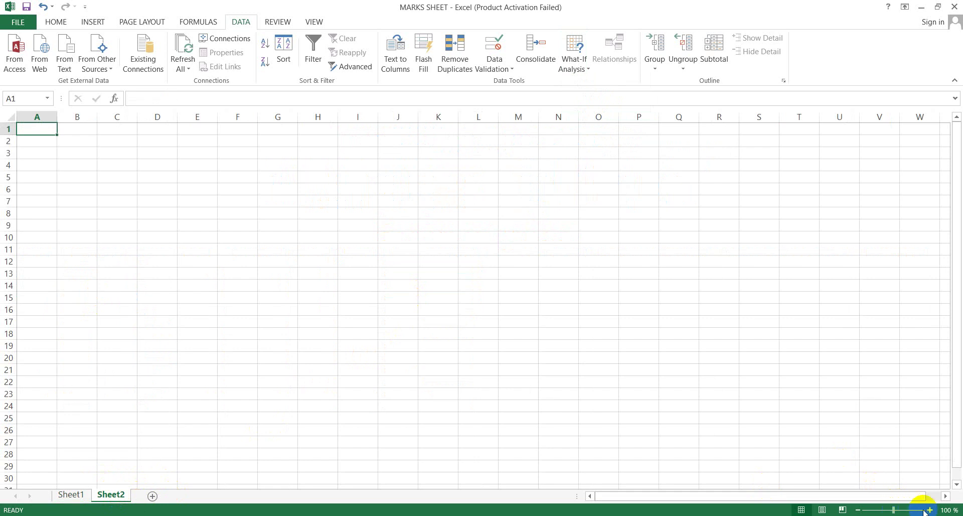
- Enter 2 in cell A2 and 2 in cell A3 of the new sheet
{"action": "left_click_drag", "start_coordinate": [896, 510], "coordinate": [921, 512]}
{"action": "left_click", "coordinate": [273, 201]}
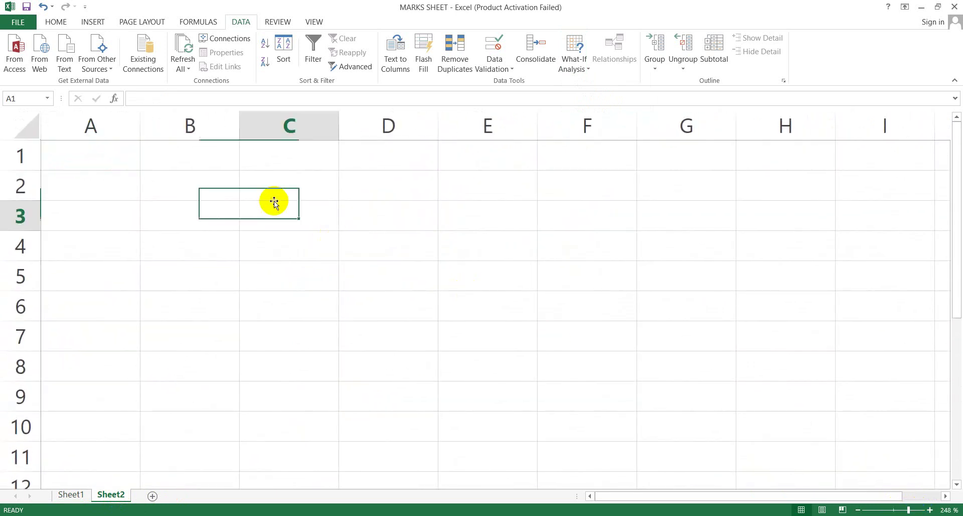
{"action": "left_click", "coordinate": [133, 174]}
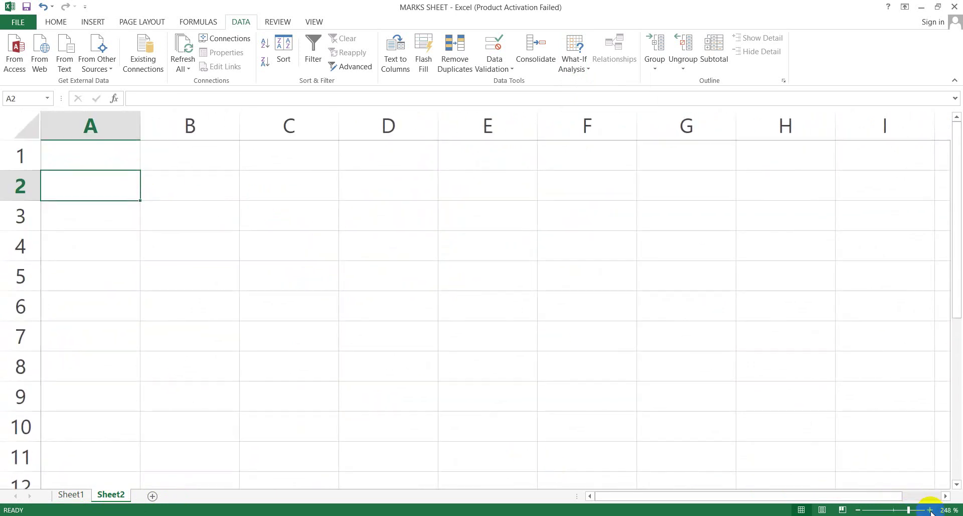
{"action": "left_click", "coordinate": [858, 510]}
{"action": "left_click", "coordinate": [858, 510]}
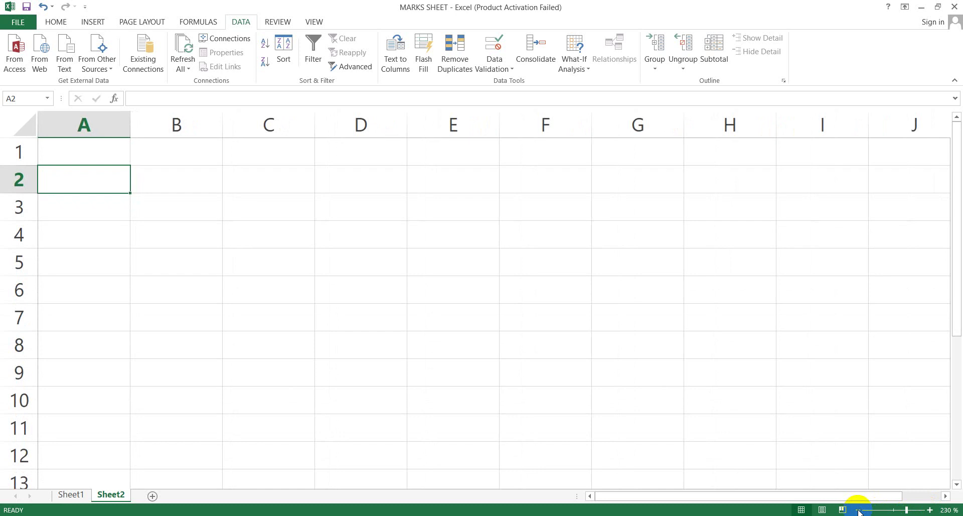
{"action": "left_click", "coordinate": [858, 510]}
{"action": "left_click", "coordinate": [858, 510]}
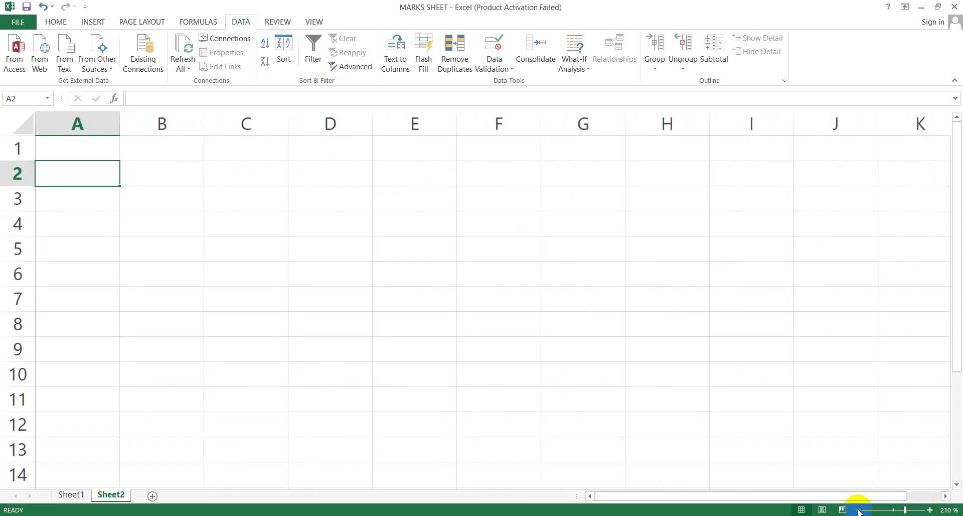
{"action": "left_click", "coordinate": [858, 510]}
{"action": "left_click", "coordinate": [859, 510]}
{"action": "left_click", "coordinate": [858, 511]}
{"action": "left_click", "coordinate": [858, 510]}
{"action": "left_click", "coordinate": [858, 510]}
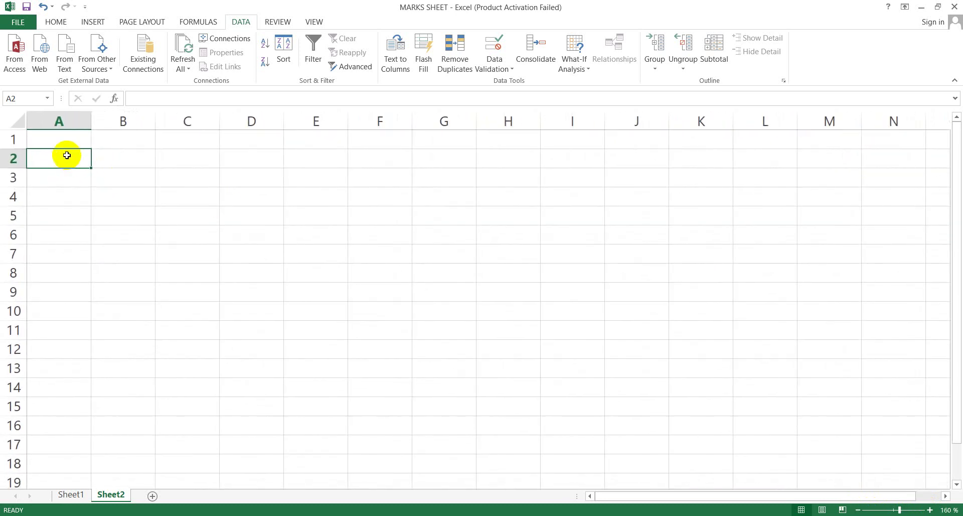
{"action": "type", "text": "2"}
{"action": "key", "text": "Return"}
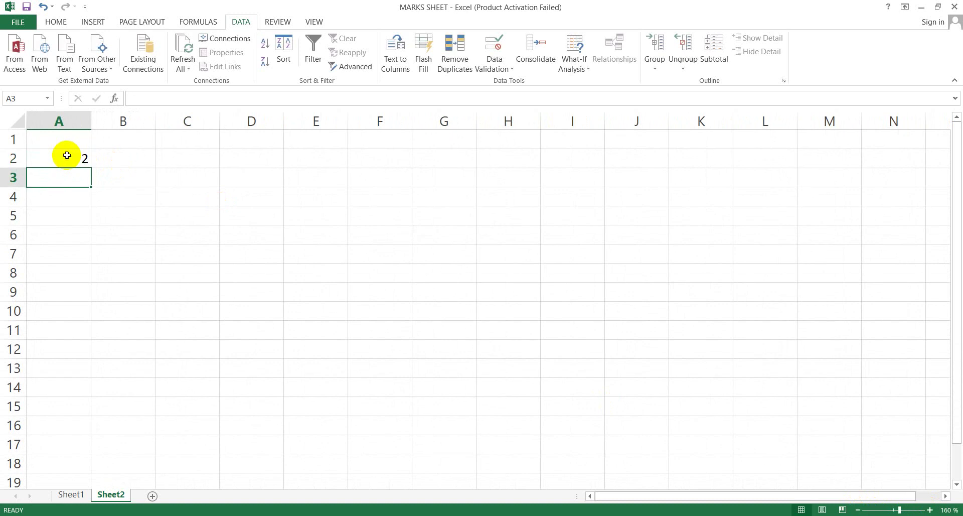
{"action": "type", "text": "2"}
{"action": "key", "text": "Return"}
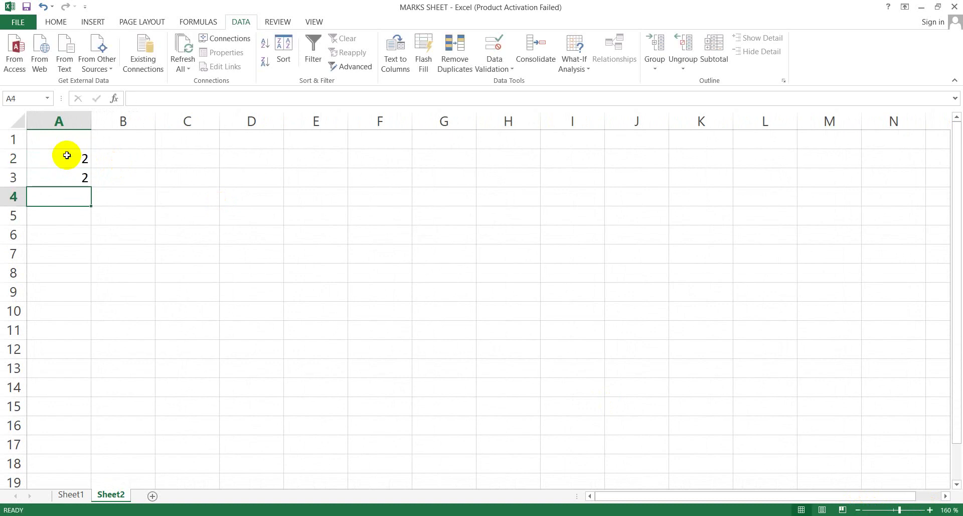
- Enter the multiplication formula =A2*A3 in cell A4
{"action": "type", "text": "="}
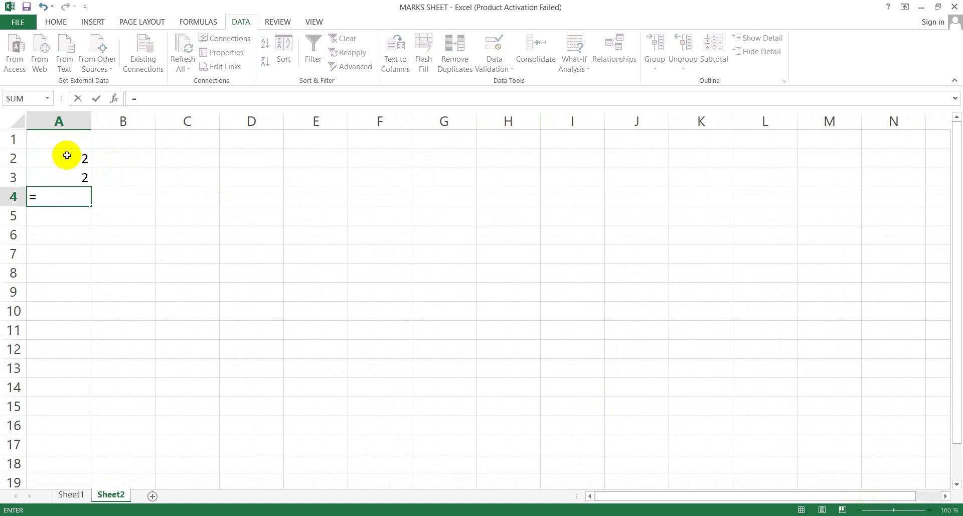
{"action": "left_click", "coordinate": [67, 155]}
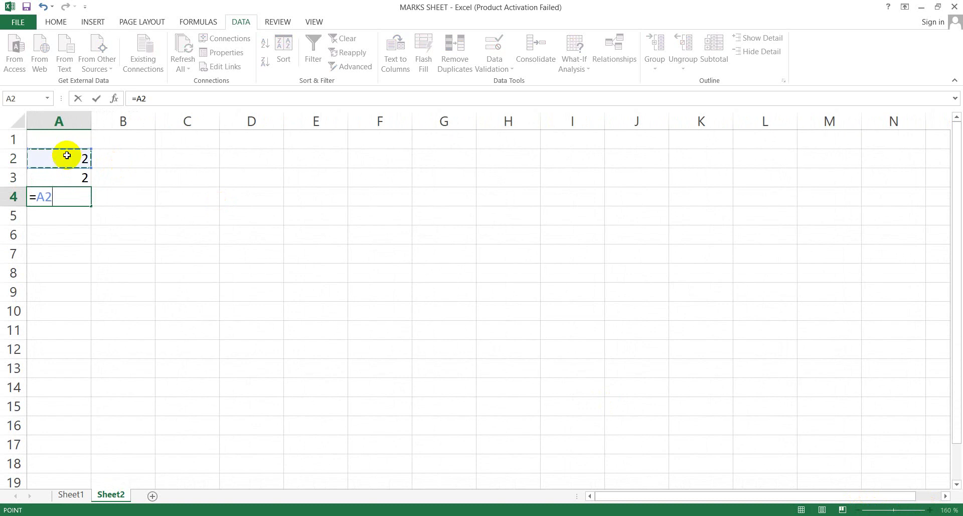
{"action": "type", "text": "*"}
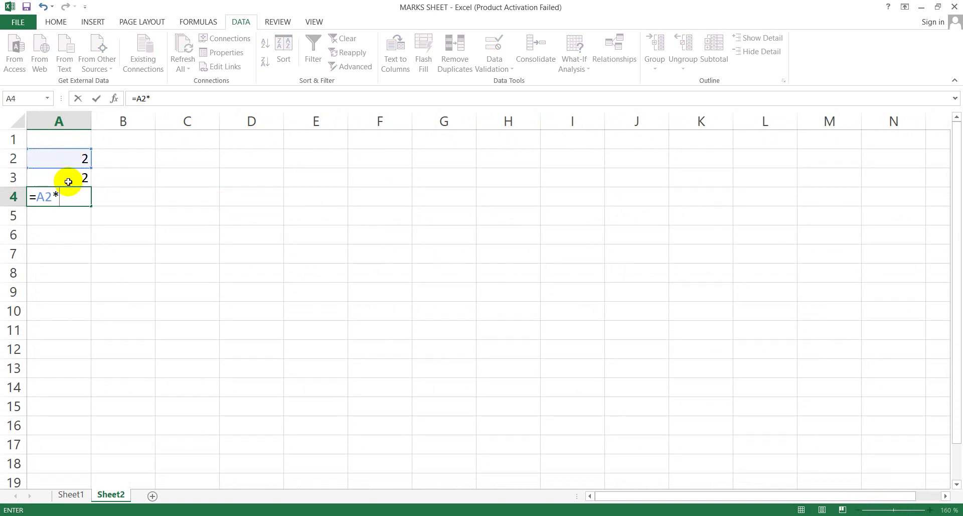
{"action": "left_click", "coordinate": [68, 180]}
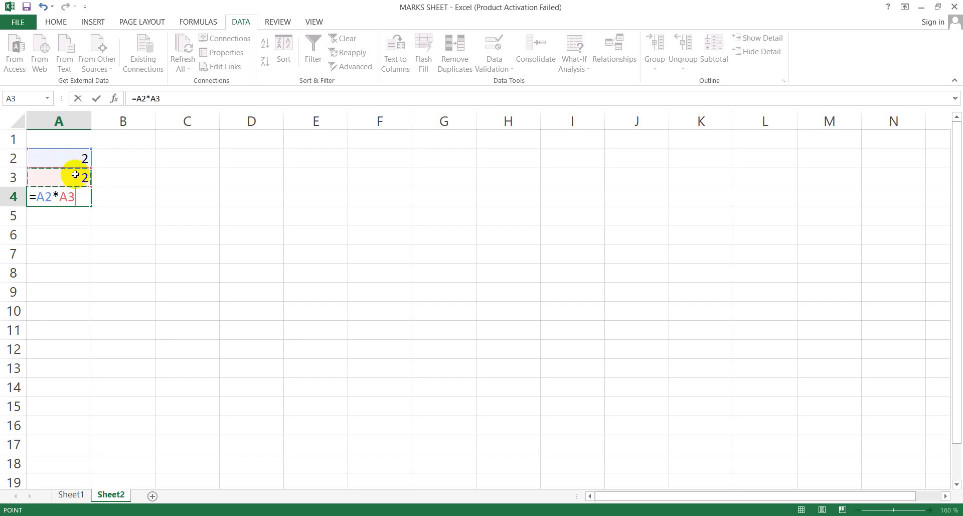
{"action": "key", "text": "Return"}
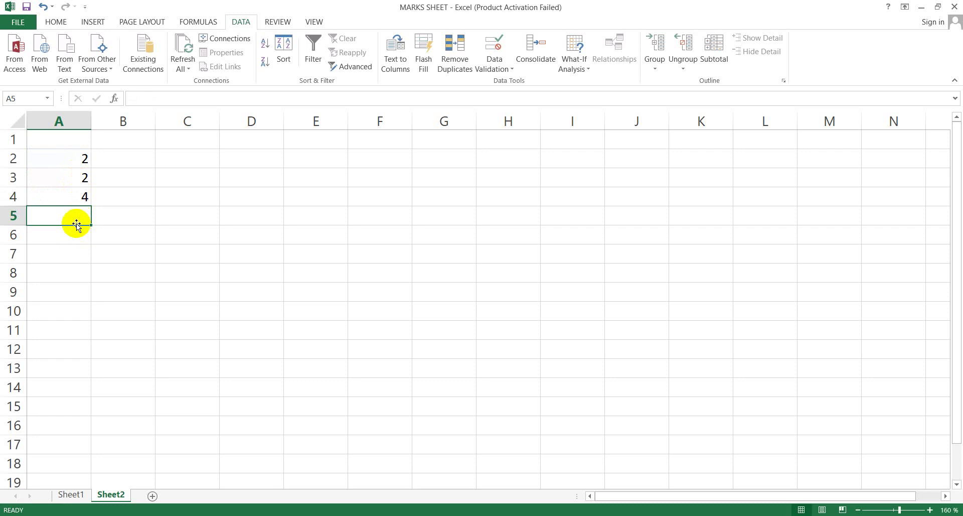
- Enter 1 in A5 and 2 in A6, and fill the number series down column A to 15 in A19
{"action": "type", "text": "1"}
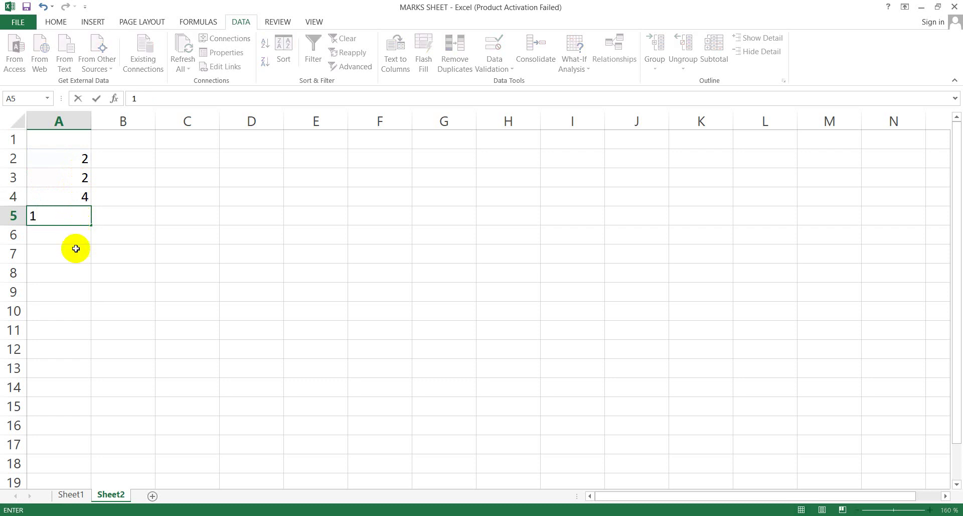
{"action": "left_click", "coordinate": [69, 234]}
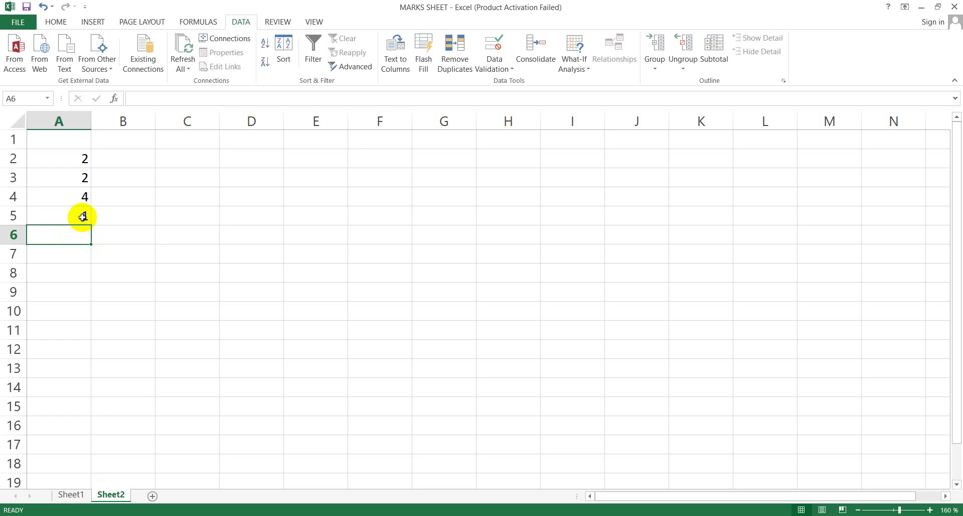
{"action": "left_click", "coordinate": [83, 216]}
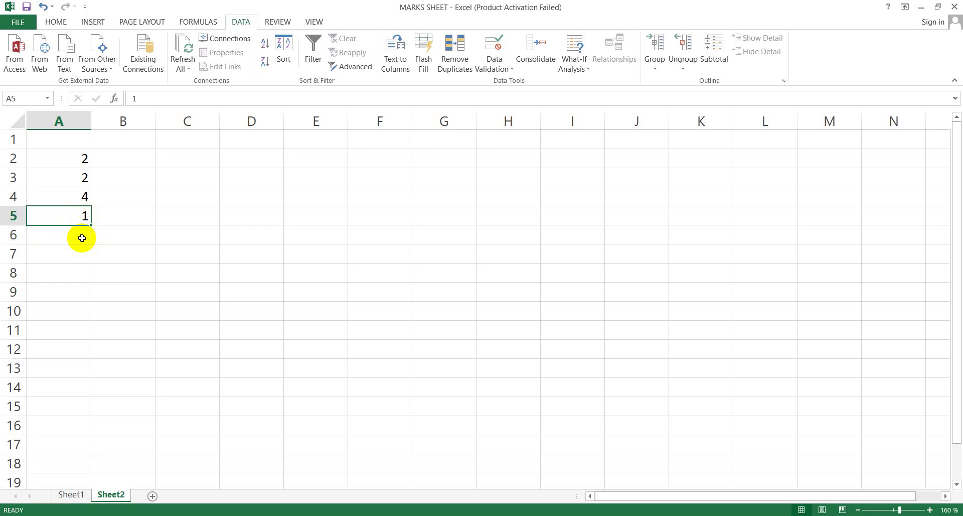
{"action": "type", "text": "2"}
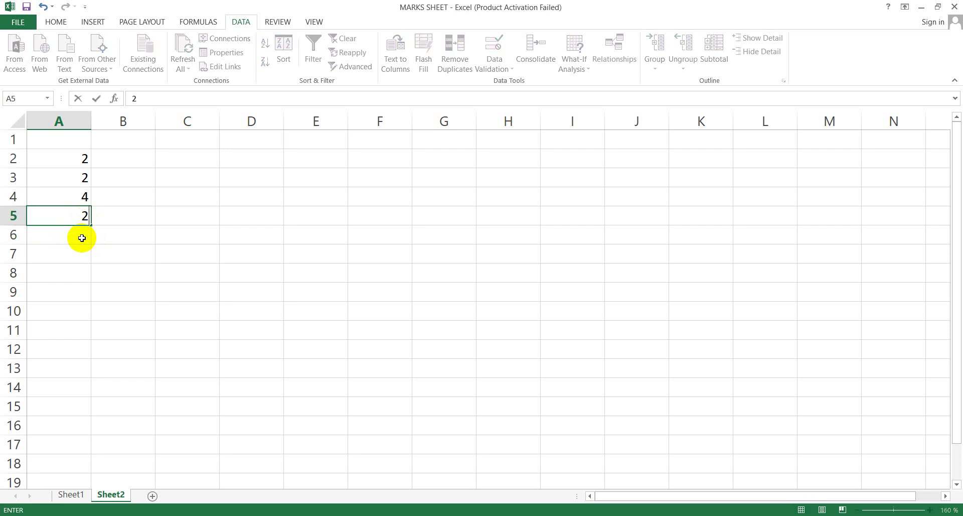
{"action": "key", "text": "BackSpace"}
{"action": "type", "text": "1"}
{"action": "left_click", "coordinate": [75, 236]}
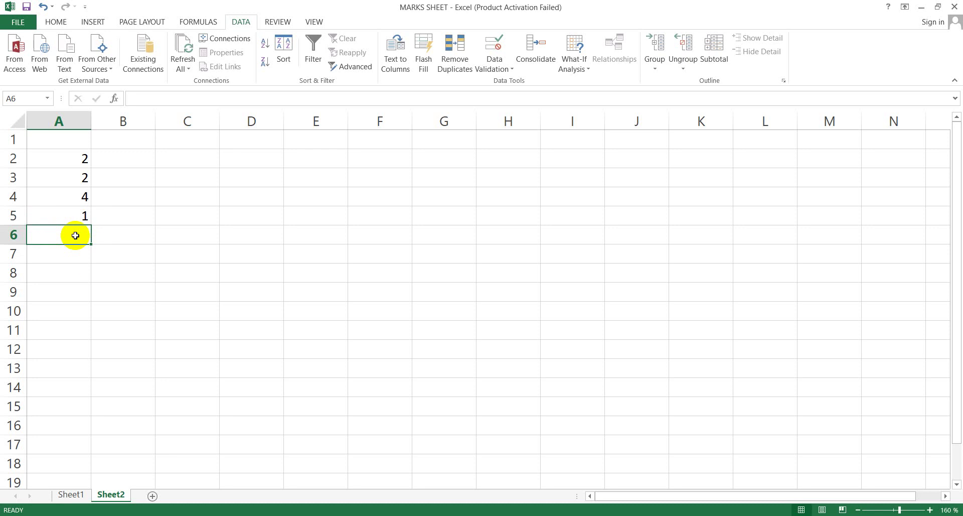
{"action": "type", "text": "2"}
{"action": "left_click", "coordinate": [71, 284]}
{"action": "left_click", "coordinate": [80, 213]}
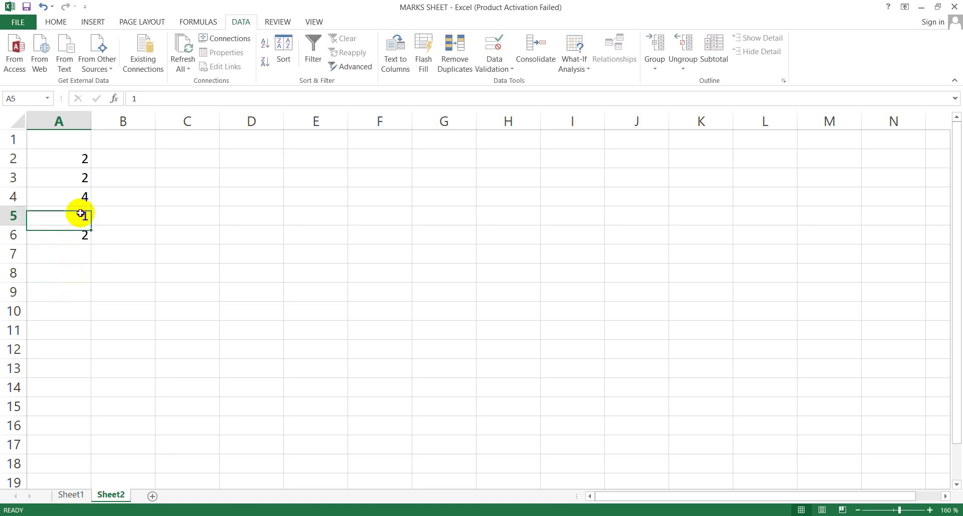
{"action": "left_click_drag", "start_coordinate": [80, 213], "coordinate": [85, 427]}
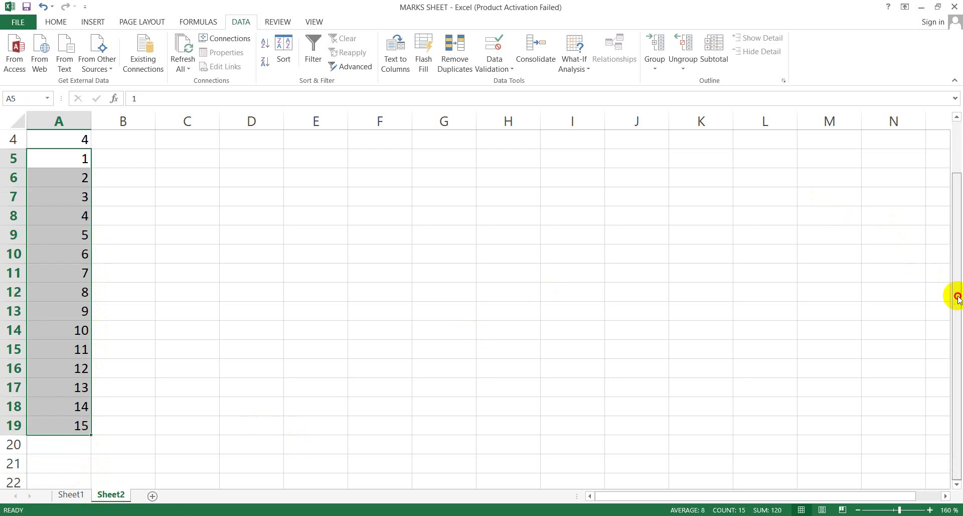
- Enter 1 in B4 and 2 in C4, beside the formula cell, as the start of a row series
{"action": "left_click_drag", "start_coordinate": [956, 295], "coordinate": [956, 269]}
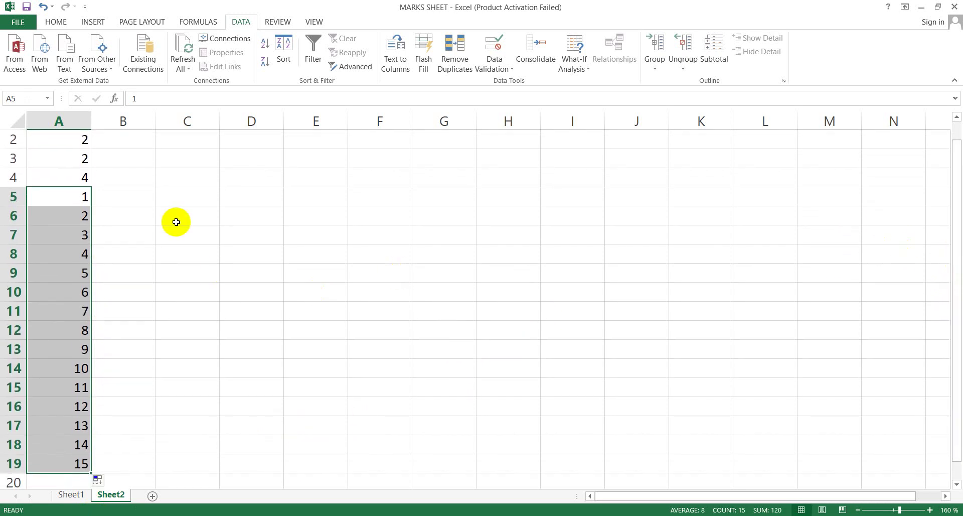
{"action": "left_click", "coordinate": [124, 181]}
{"action": "type", "text": "1"}
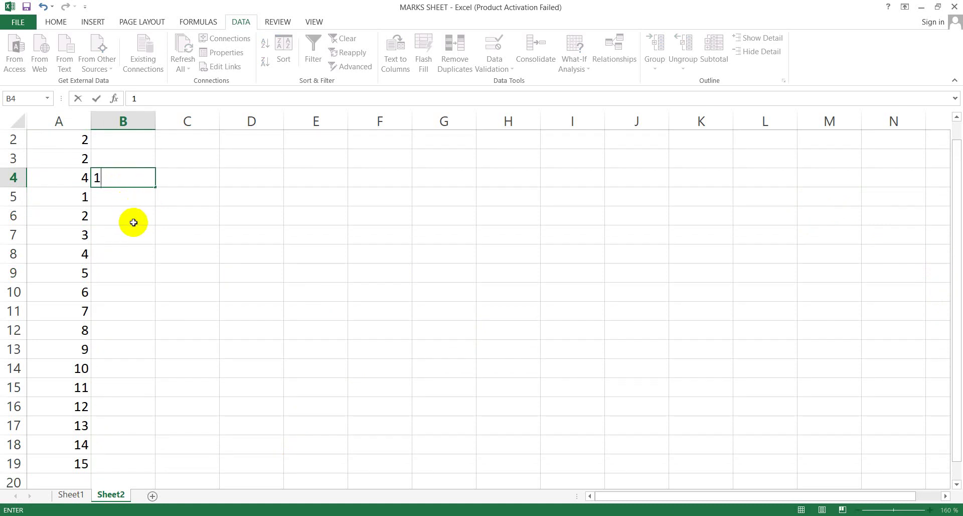
{"action": "left_click", "coordinate": [134, 221]}
{"action": "left_click", "coordinate": [132, 180]}
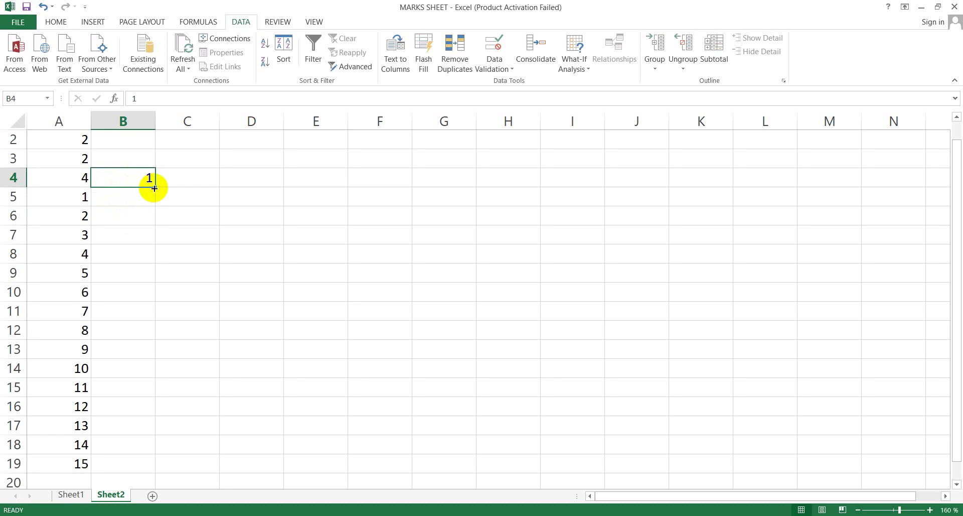
{"action": "left_click_drag", "start_coordinate": [154, 188], "coordinate": [150, 185]}
{"action": "left_click", "coordinate": [192, 176]}
{"action": "type", "text": "2"}
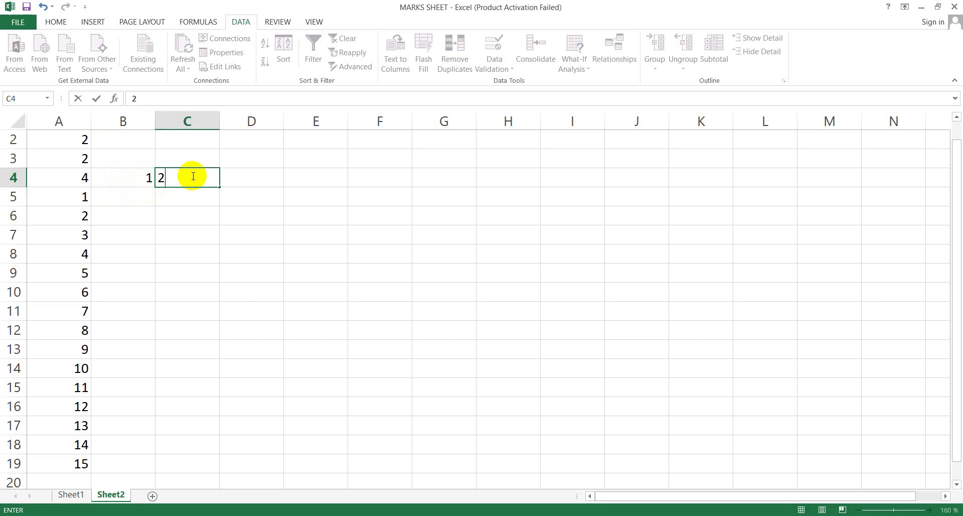
{"action": "left_click", "coordinate": [188, 214]}
- Extend the series in B4:C4 across row 4 up to 10 in K4
{"action": "left_click", "coordinate": [153, 177]}
{"action": "left_click_drag", "start_coordinate": [153, 177], "coordinate": [215, 178]}
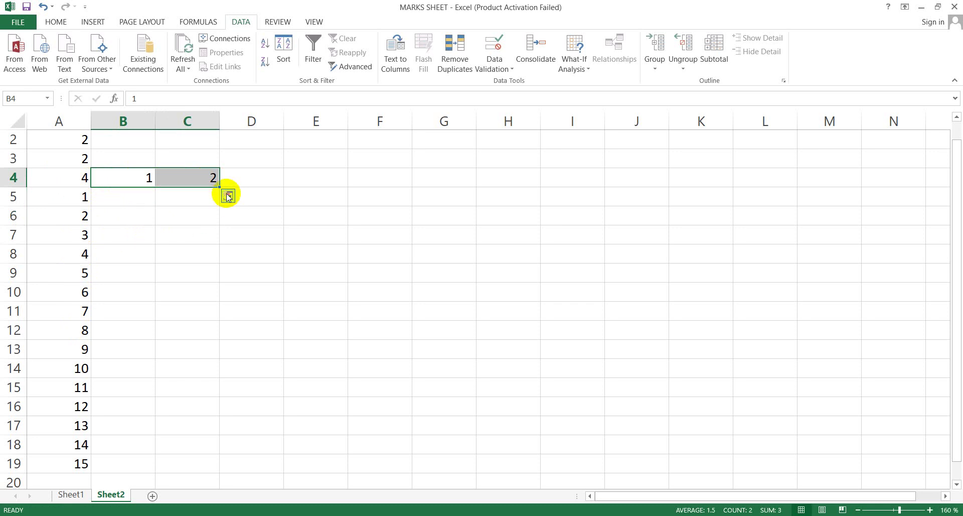
{"action": "left_click_drag", "start_coordinate": [219, 186], "coordinate": [654, 191]}
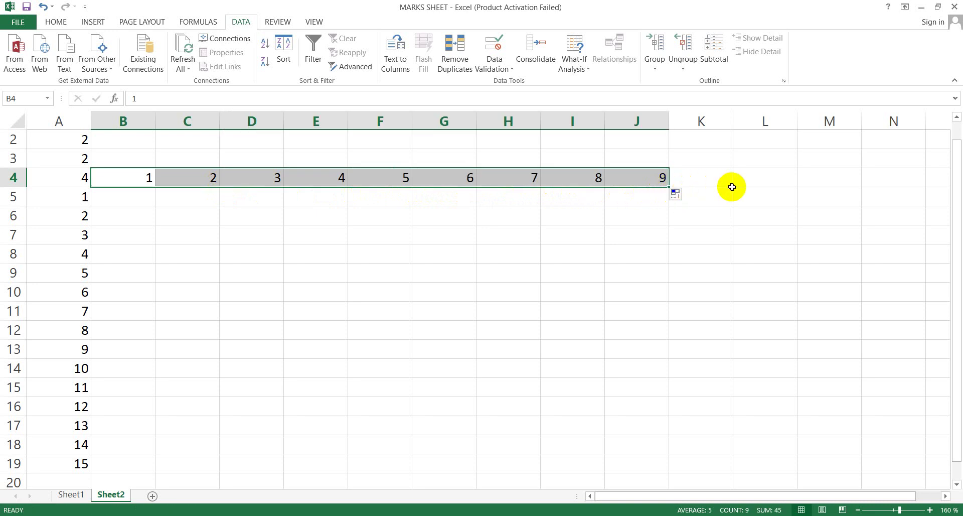
{"action": "left_click_drag", "start_coordinate": [671, 187], "coordinate": [727, 189]}
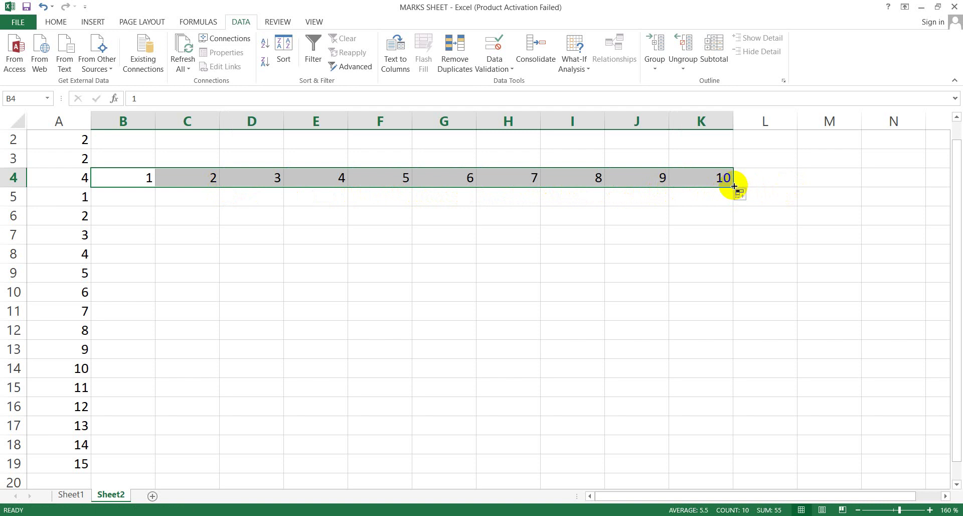
{"action": "left_click", "coordinate": [773, 182]}
{"action": "left_click", "coordinate": [722, 180]}
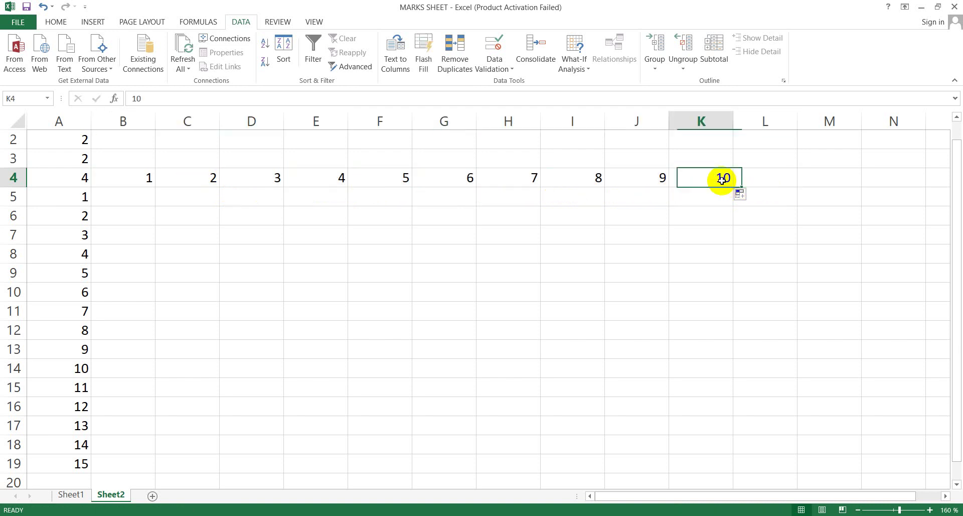
- Extend the number series in row 4 from K4 across to 12 in M4
{"action": "left_click", "coordinate": [770, 184]}
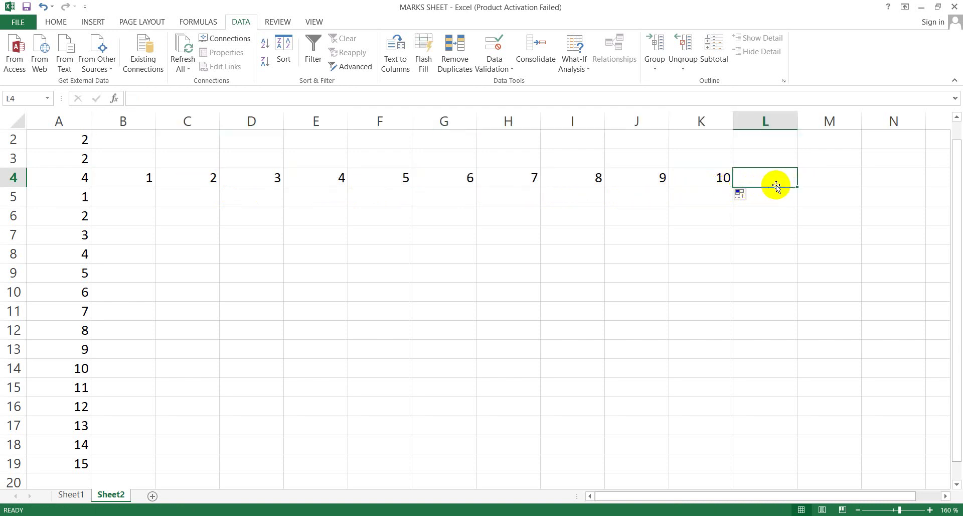
{"action": "left_click", "coordinate": [711, 178]}
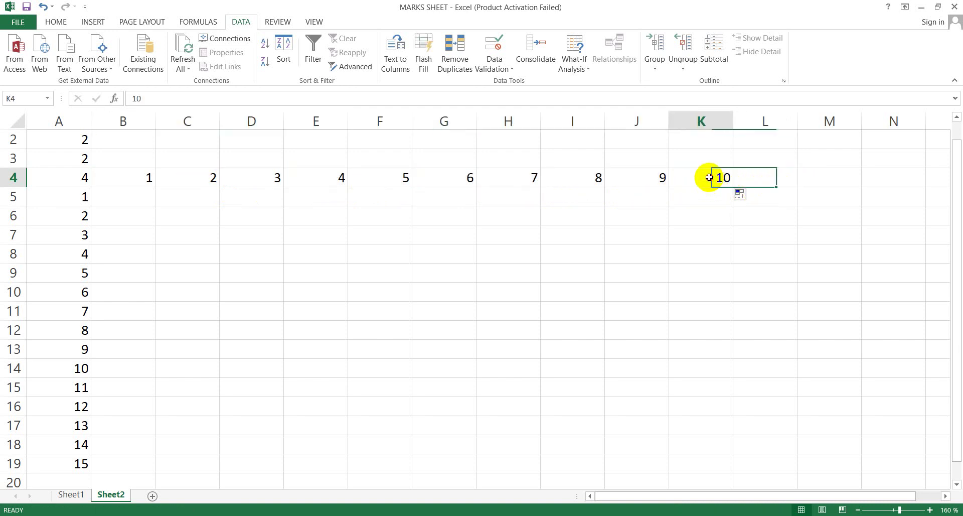
{"action": "left_click", "coordinate": [741, 189]}
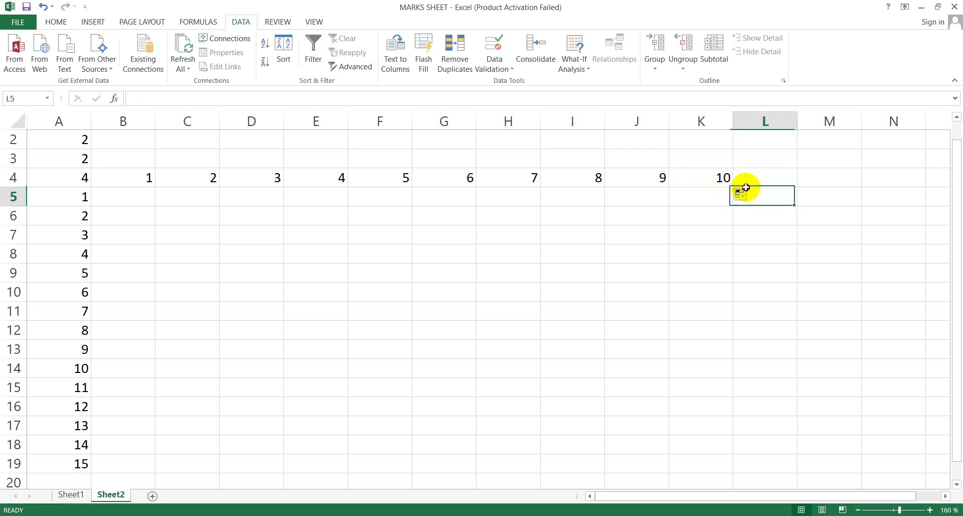
{"action": "left_click", "coordinate": [717, 180]}
{"action": "left_click_drag", "start_coordinate": [732, 187], "coordinate": [839, 176]}
{"action": "left_click", "coordinate": [572, 369]}
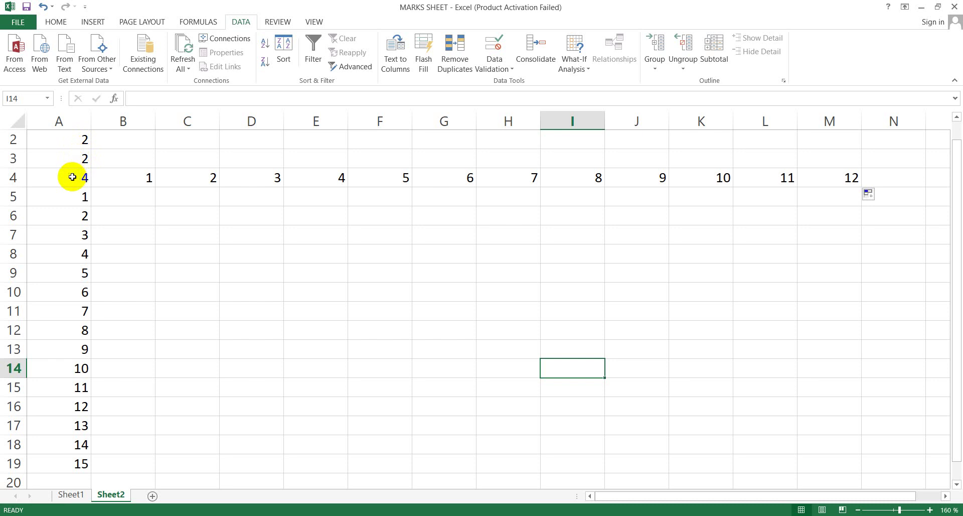
- Create a What-If Data Table over A4:M19 with row input cell $A$2 and column input cell $A$3
{"action": "left_click_drag", "start_coordinate": [79, 170], "coordinate": [845, 424]}
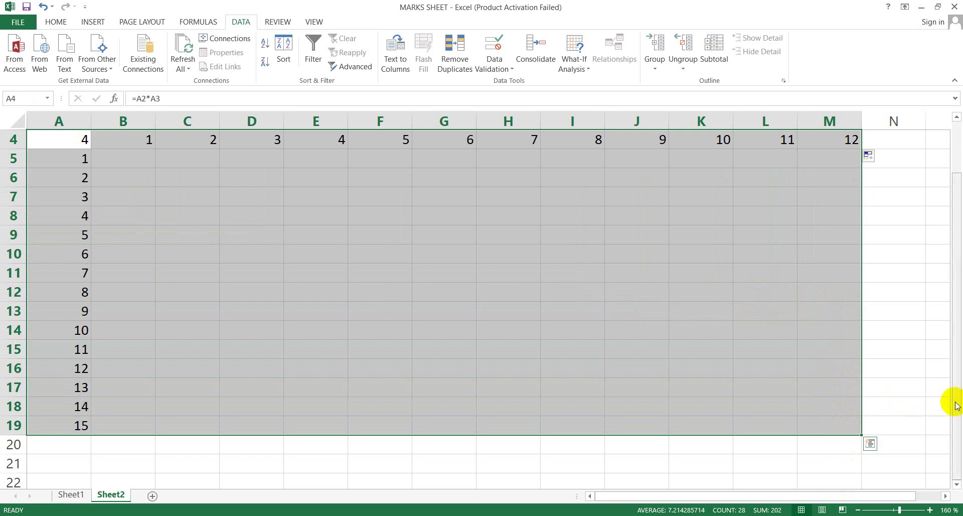
{"action": "left_click_drag", "start_coordinate": [955, 404], "coordinate": [951, 356]}
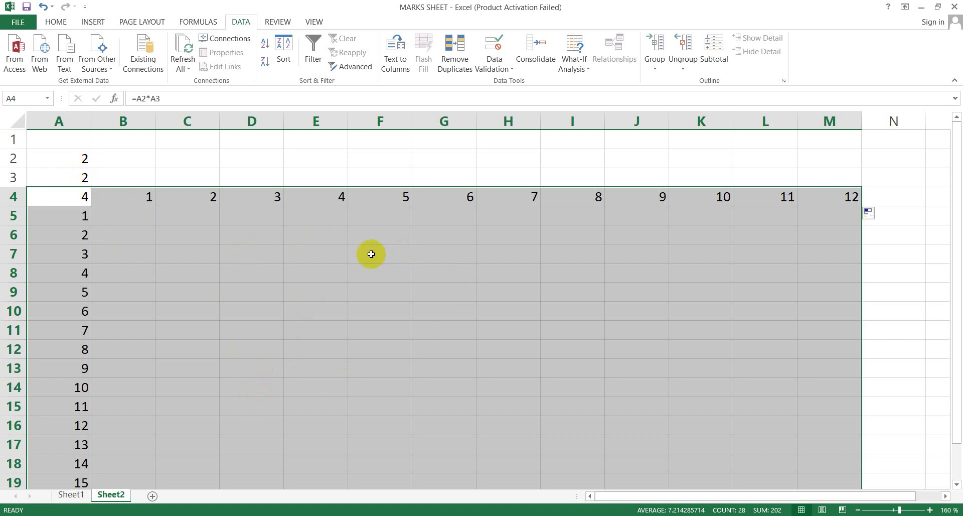
{"action": "left_click", "coordinate": [589, 72]}
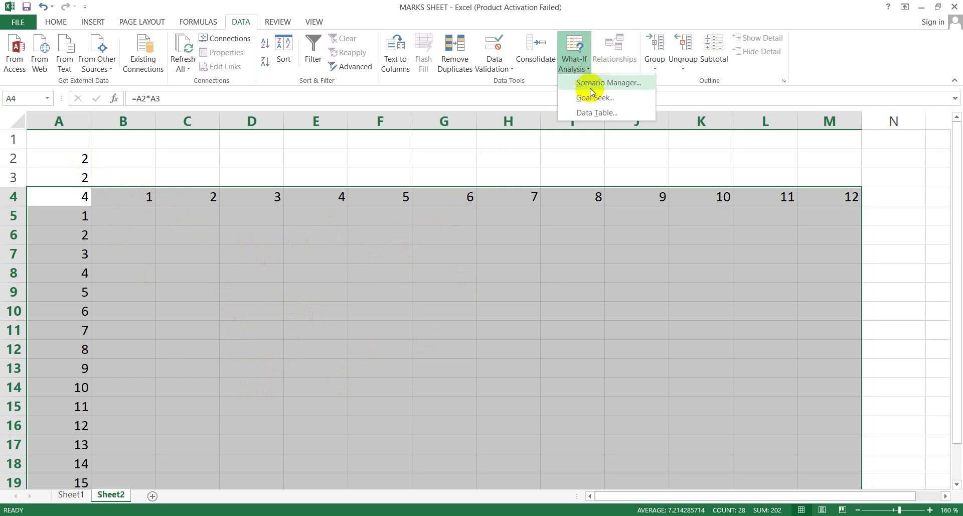
{"action": "left_click", "coordinate": [597, 113]}
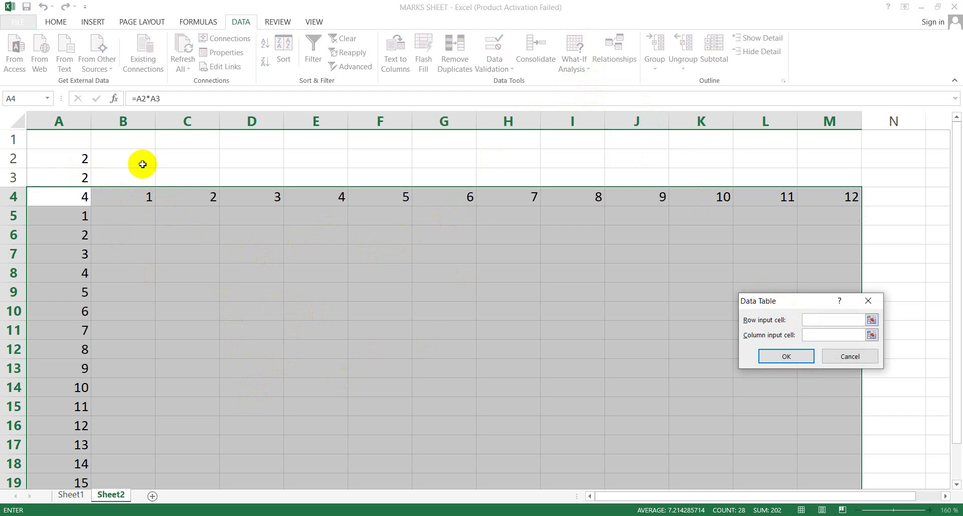
{"action": "left_click", "coordinate": [81, 156]}
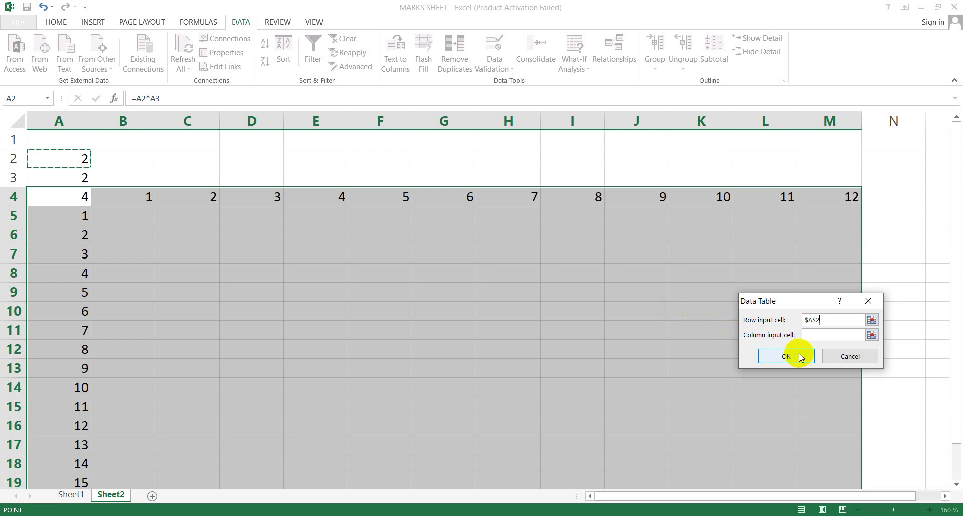
{"action": "left_click", "coordinate": [816, 334]}
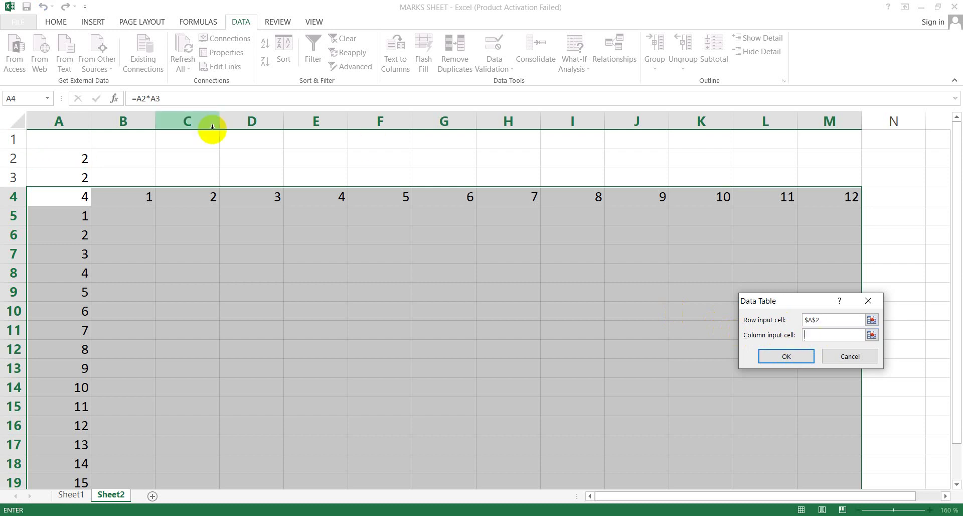
{"action": "left_click", "coordinate": [78, 176]}
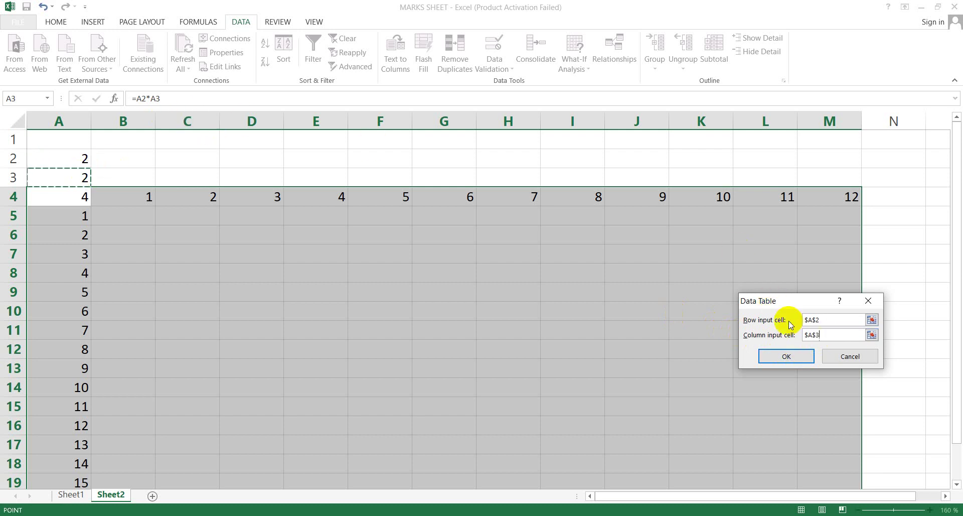
{"action": "left_click", "coordinate": [786, 355]}
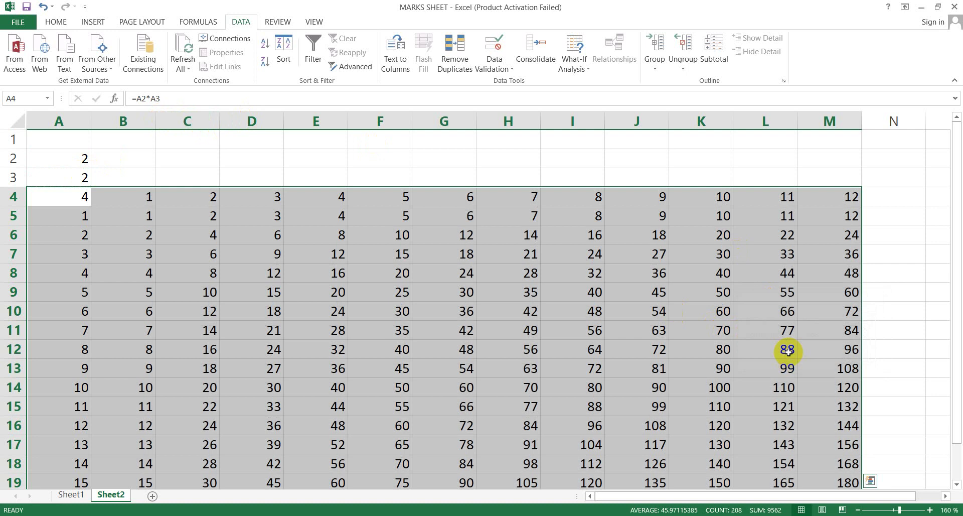
{"action": "left_click", "coordinate": [703, 346]}
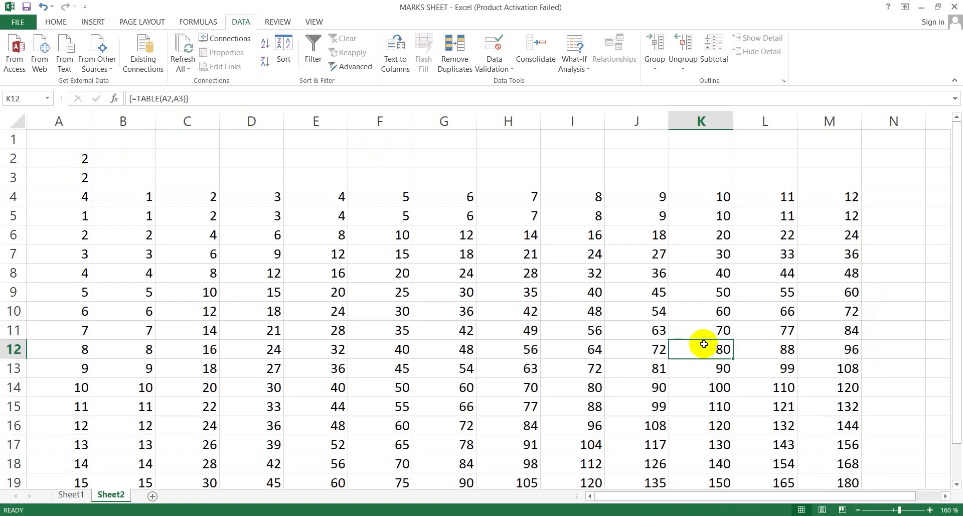
- Make the header numbers in B4:M4 bold and centred, and enlarge their font to size 12
{"action": "left_click_drag", "start_coordinate": [119, 204], "coordinate": [834, 197]}
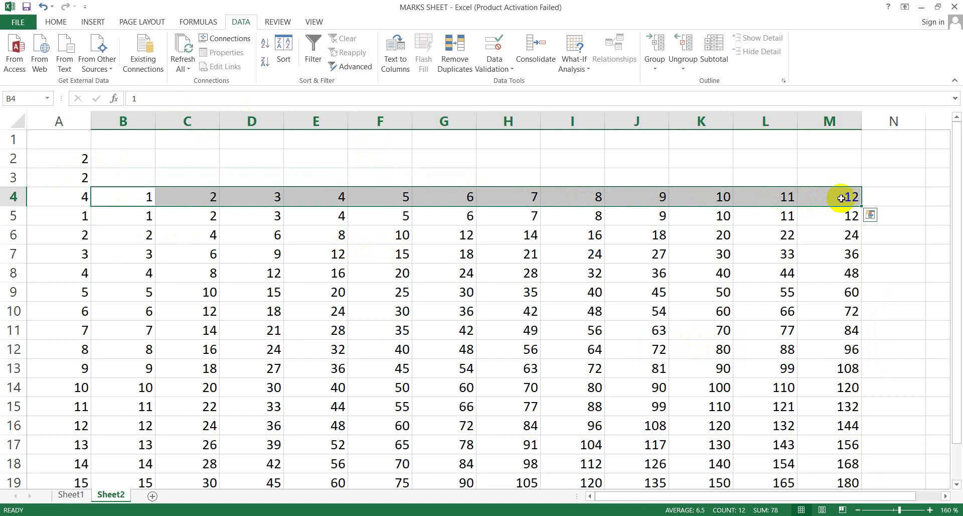
{"action": "left_click", "coordinate": [60, 22]}
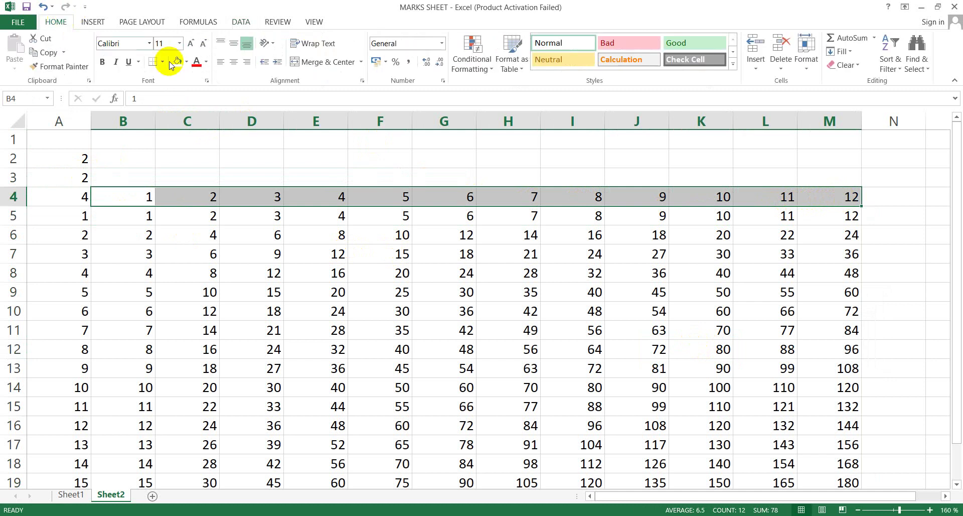
{"action": "left_click", "coordinate": [103, 63]}
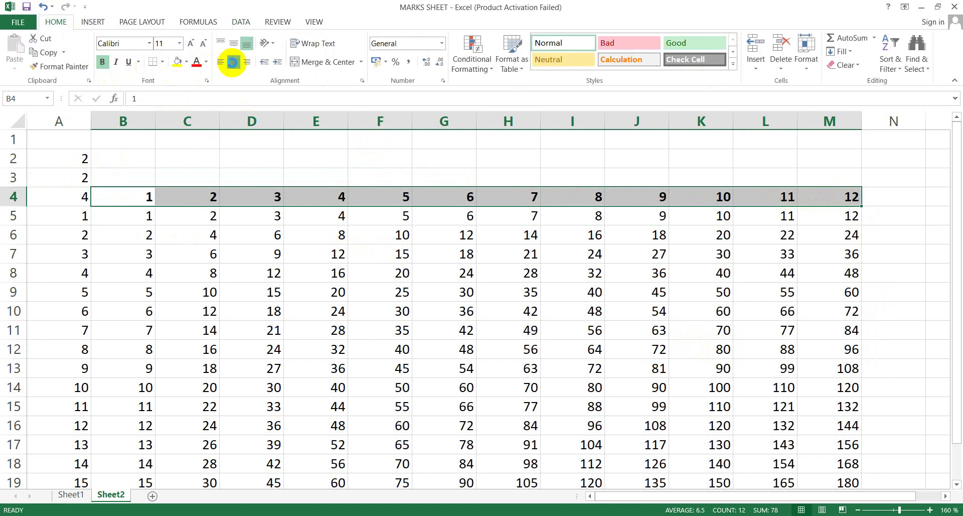
{"action": "left_click", "coordinate": [234, 62]}
{"action": "left_click", "coordinate": [190, 43]}
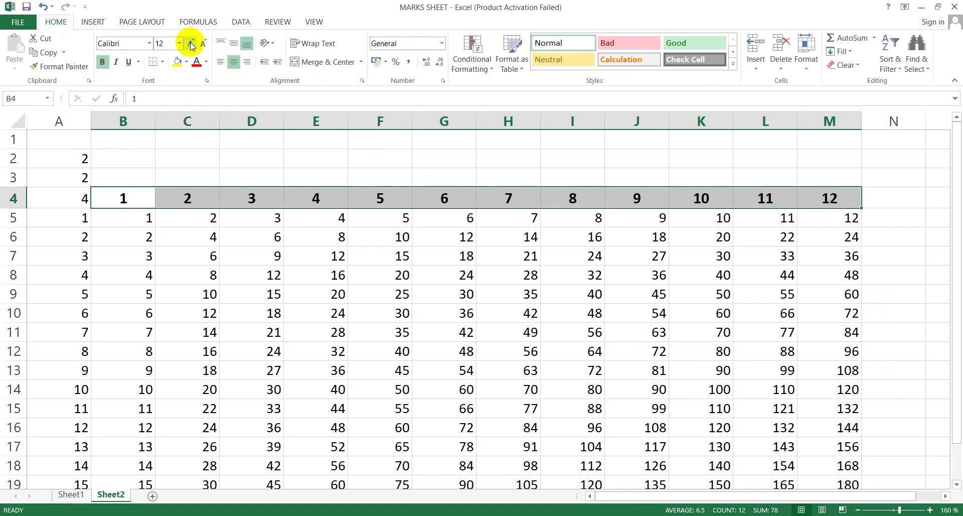
- Give B4:M4 a red font and light blue fill, and increase the font size to 16
{"action": "left_click", "coordinate": [197, 64]}
{"action": "left_click", "coordinate": [185, 61]}
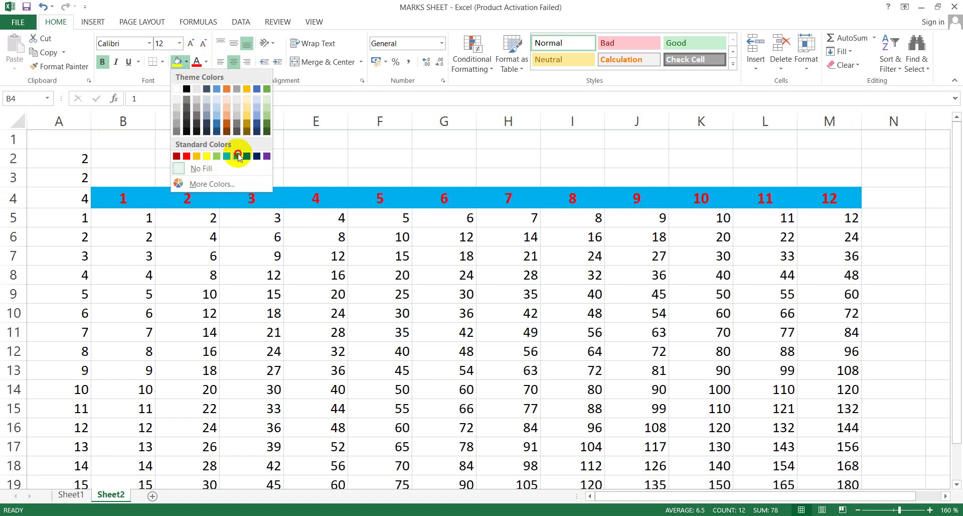
{"action": "left_click", "coordinate": [237, 156]}
{"action": "left_click", "coordinate": [189, 43]}
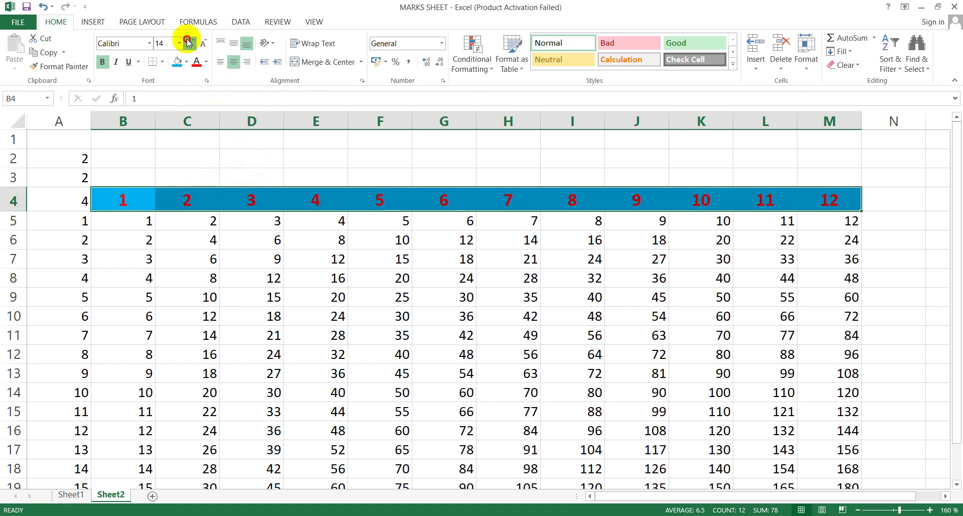
{"action": "left_click", "coordinate": [189, 42]}
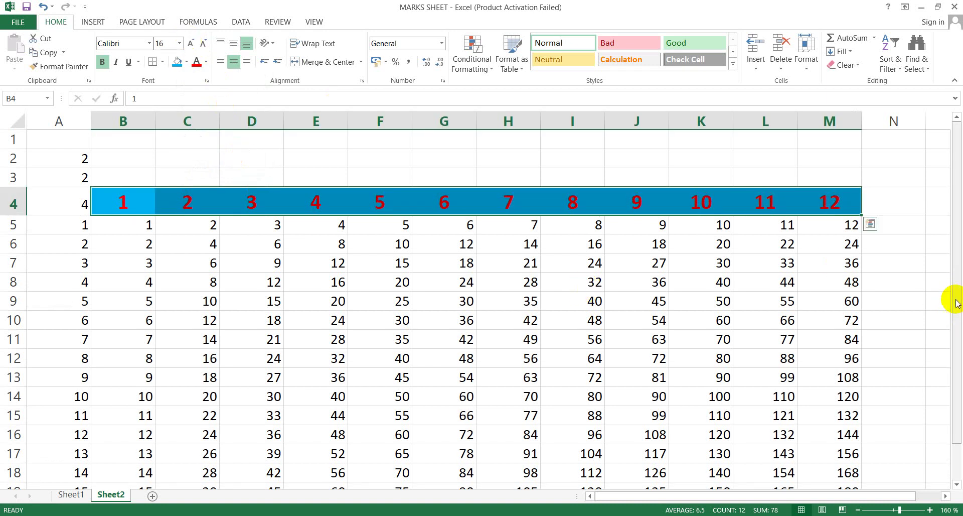
{"action": "left_click_drag", "start_coordinate": [956, 300], "coordinate": [957, 348]}
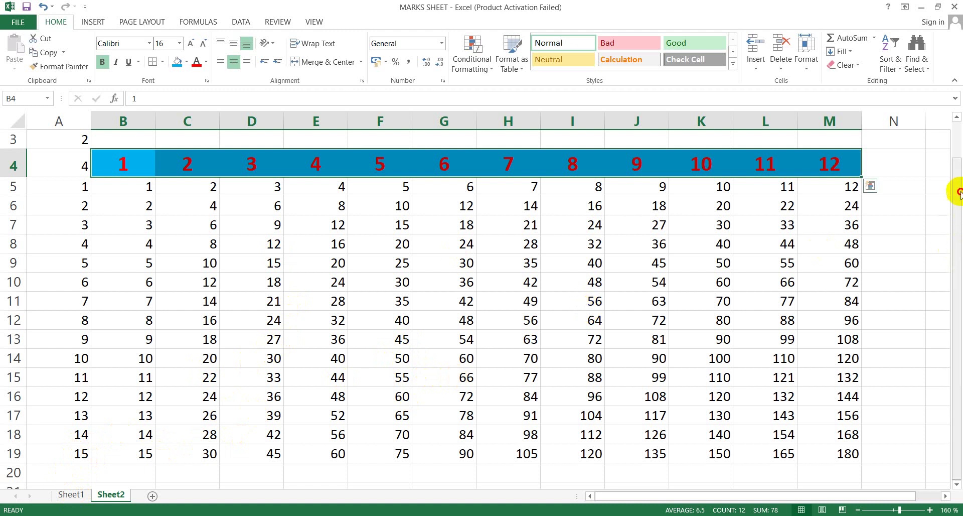
- On Sheet1, group the marks table A4:M14 by rows, and collapse and re-expand the group
{"action": "left_click", "coordinate": [243, 20]}
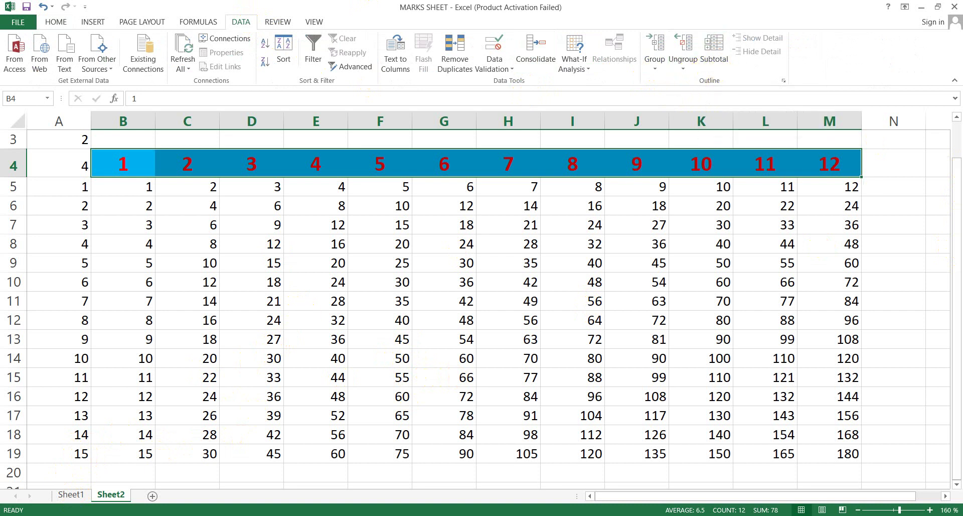
{"action": "left_click", "coordinate": [72, 494]}
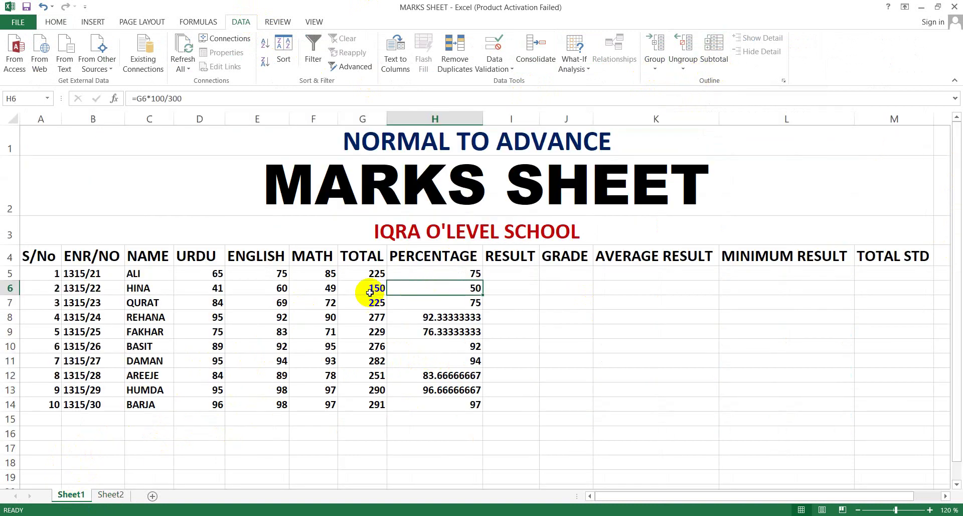
{"action": "left_click_drag", "start_coordinate": [40, 258], "coordinate": [874, 407]}
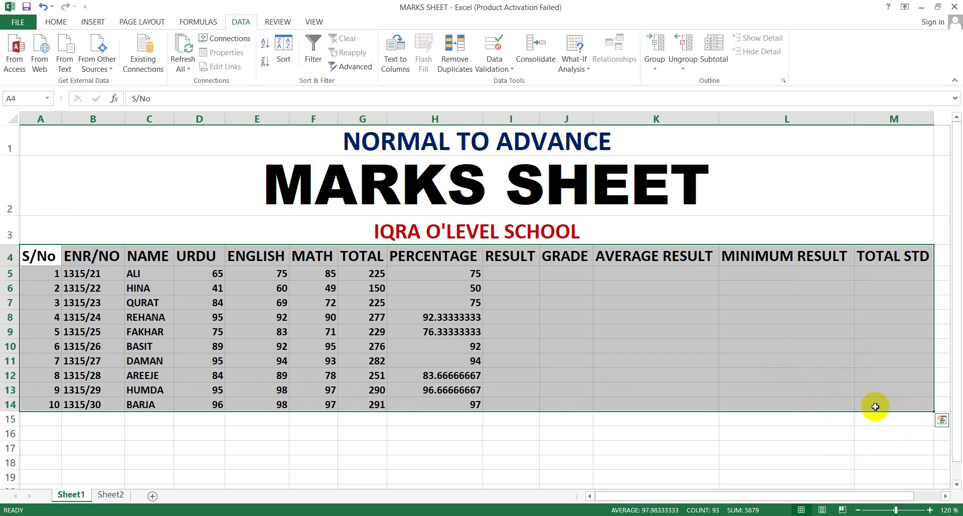
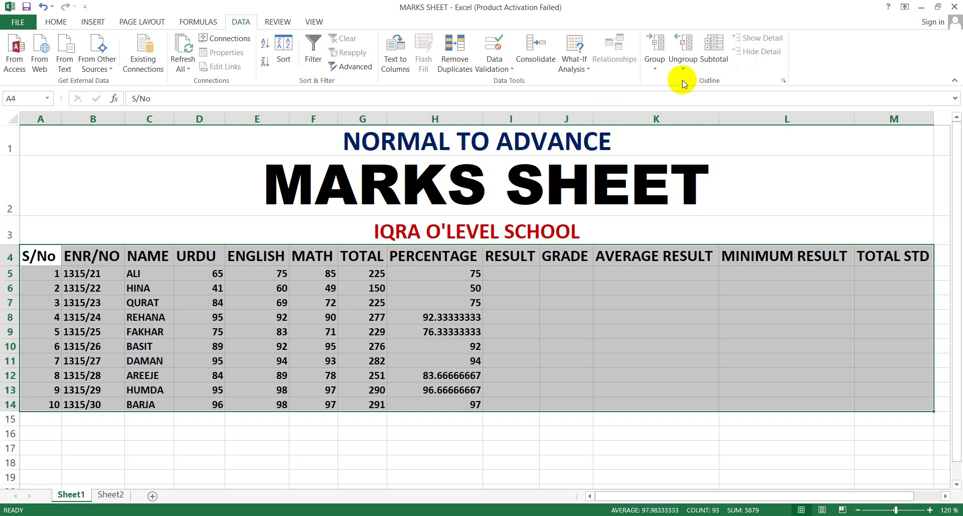
{"action": "left_click", "coordinate": [657, 71]}
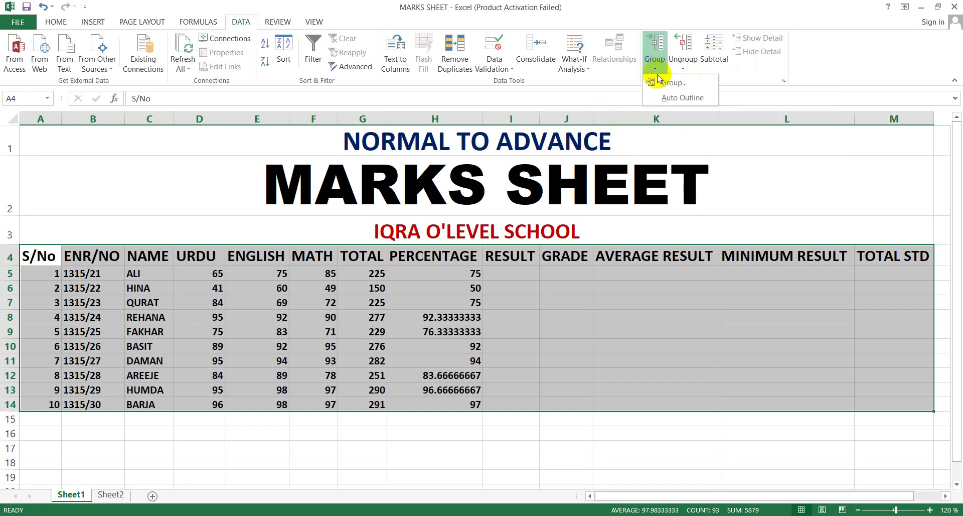
{"action": "left_click", "coordinate": [683, 88]}
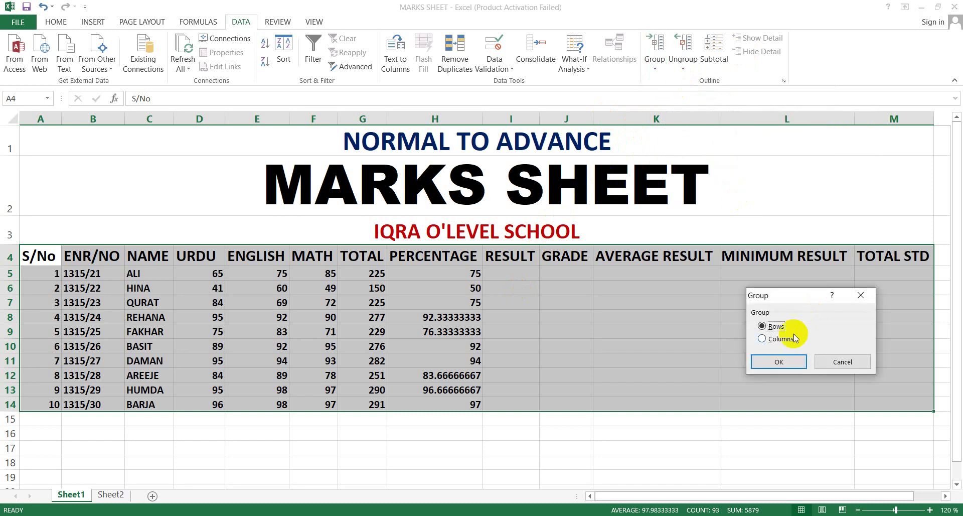
{"action": "left_click", "coordinate": [773, 359]}
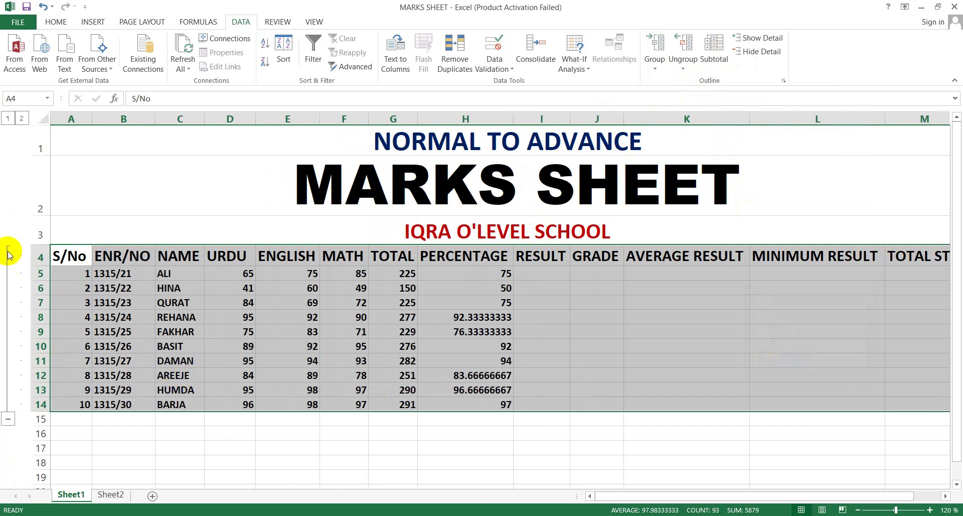
{"action": "left_click", "coordinate": [9, 419]}
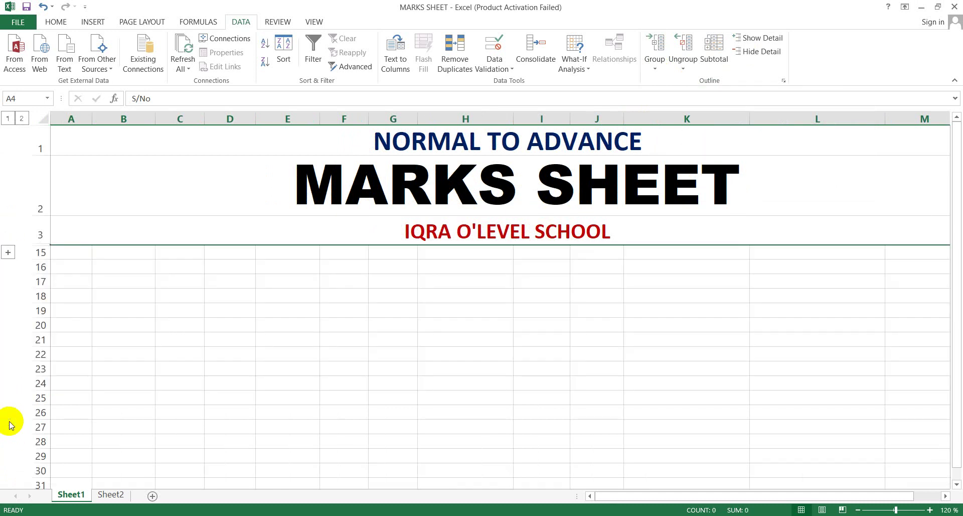
{"action": "left_click", "coordinate": [9, 253]}
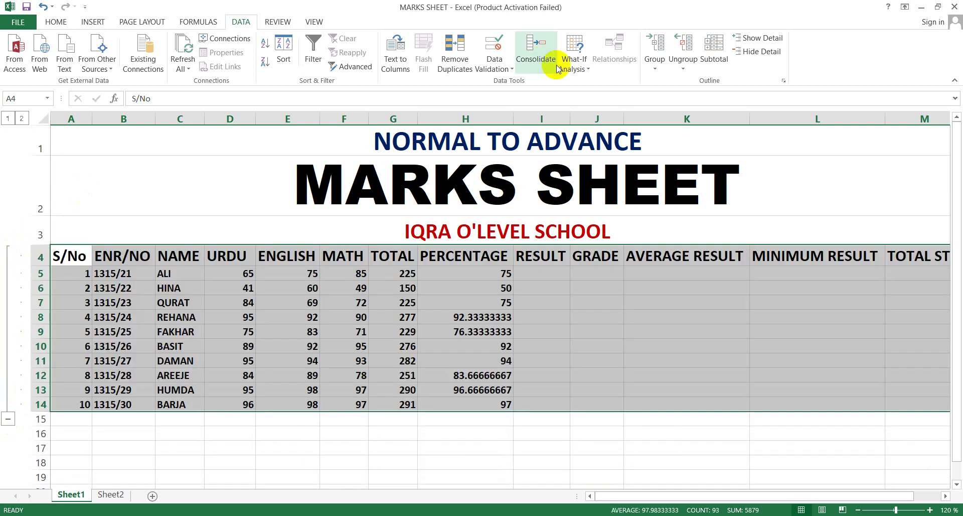
- Ungroup the rows of the marks table A4:M14
{"action": "left_click", "coordinate": [684, 70]}
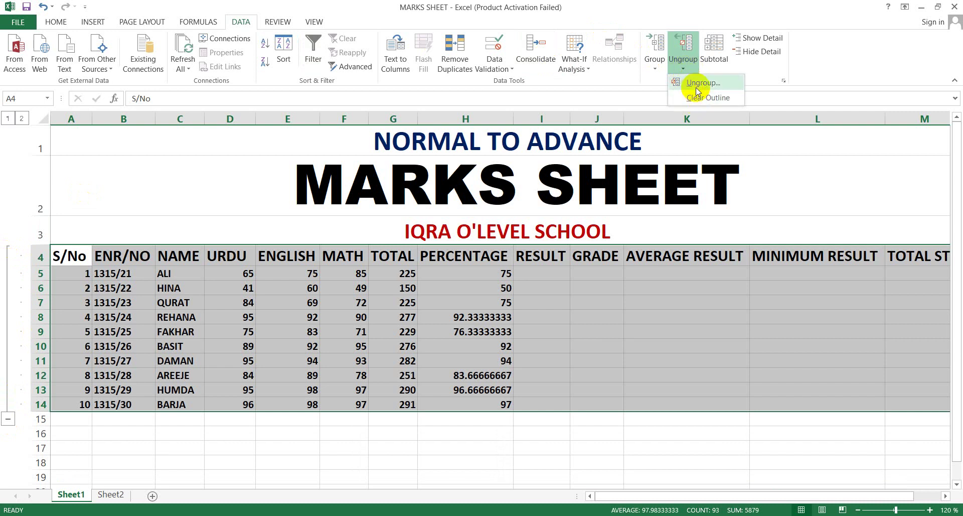
{"action": "left_click", "coordinate": [698, 85]}
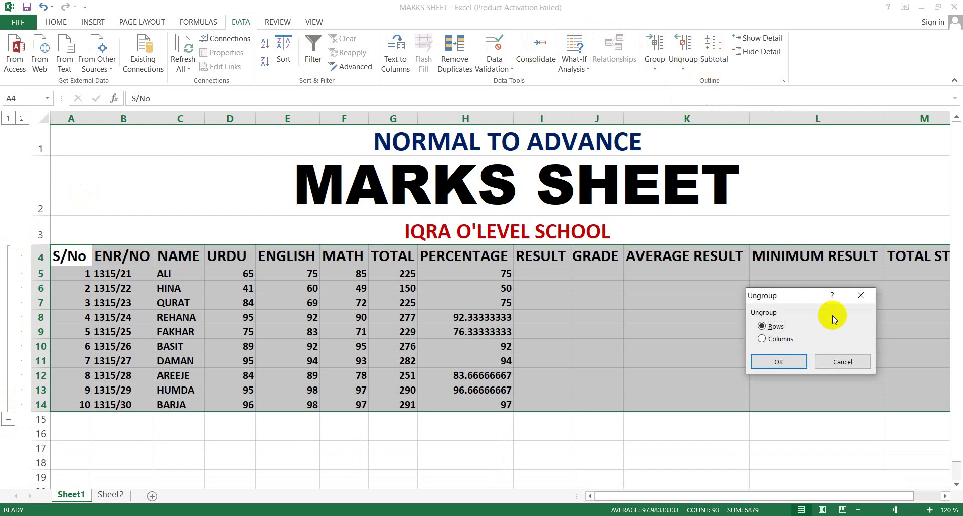
{"action": "left_click", "coordinate": [795, 361]}
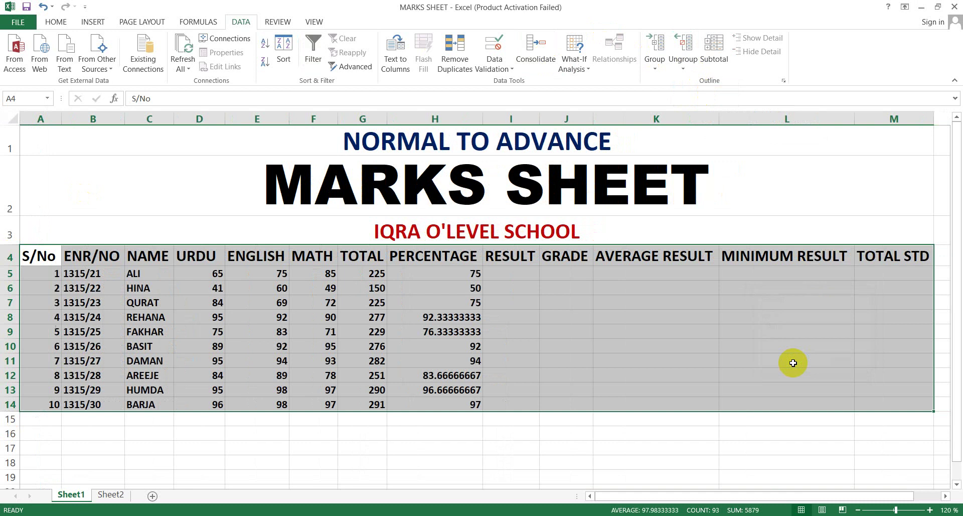
- Group the marks table A4:M14 on Sheet1 by columns
{"action": "left_click", "coordinate": [654, 71]}
{"action": "left_click", "coordinate": [669, 83]}
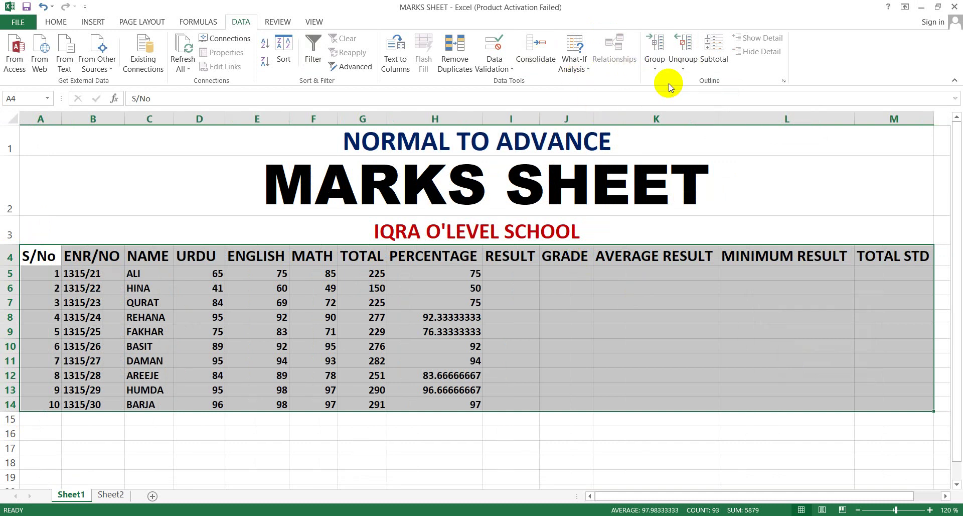
{"action": "left_click", "coordinate": [772, 340]}
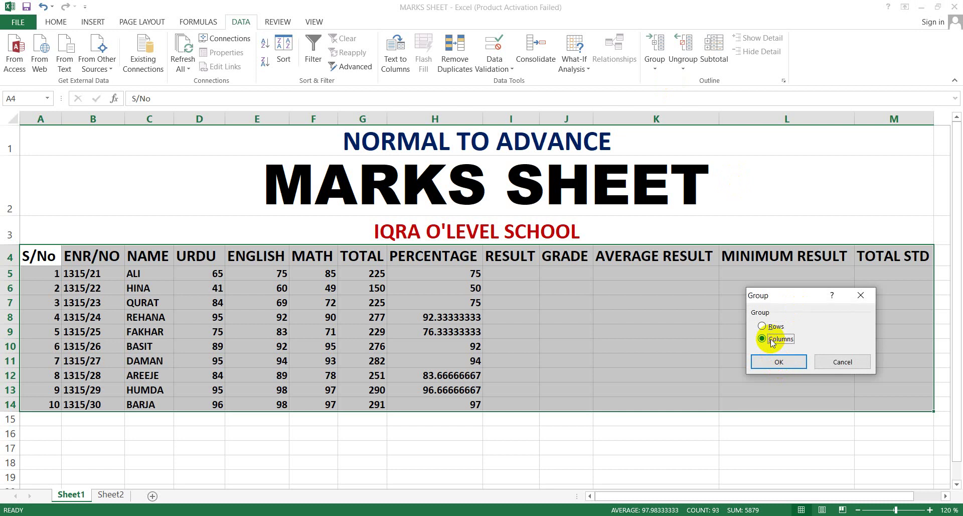
{"action": "left_click", "coordinate": [769, 361]}
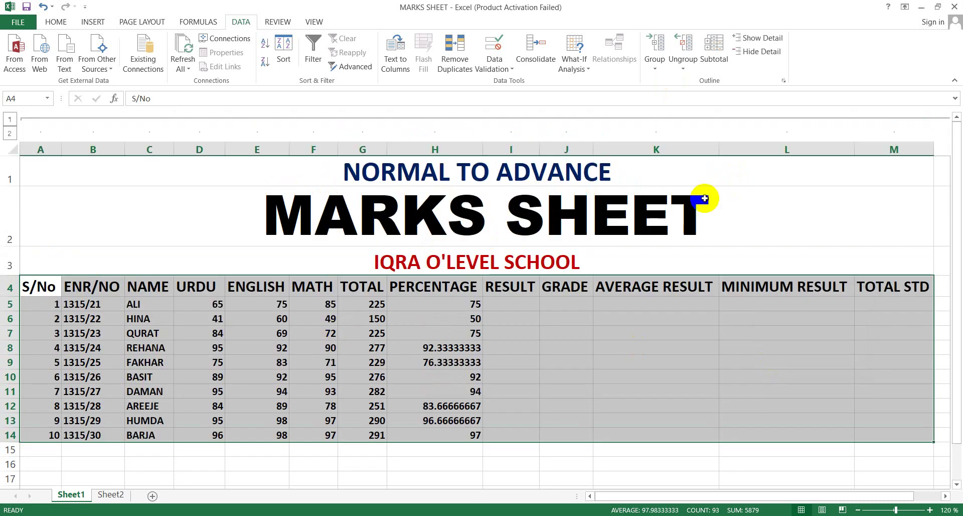
- Collapse and re-expand the column group of the marks table, and clear the outline
{"action": "left_click_drag", "start_coordinate": [695, 495], "coordinate": [752, 481]}
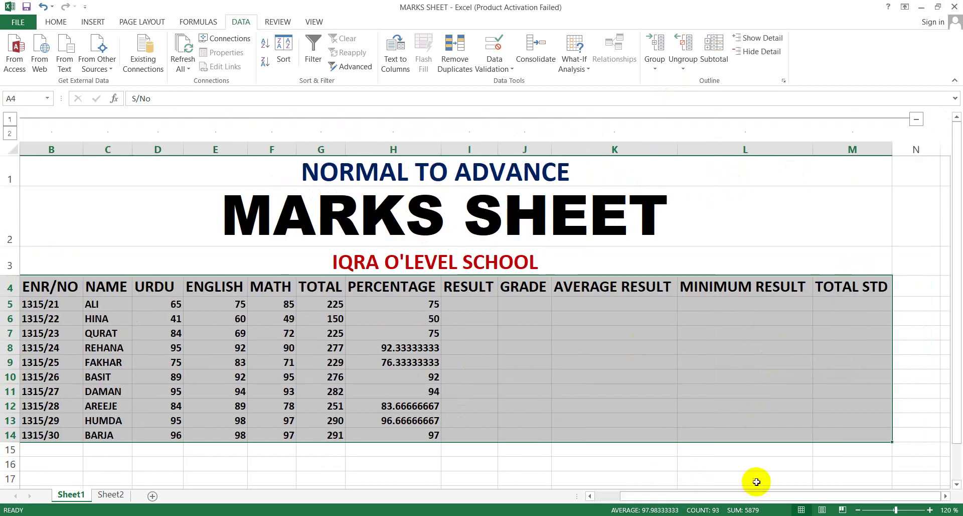
{"action": "left_click", "coordinate": [916, 120]}
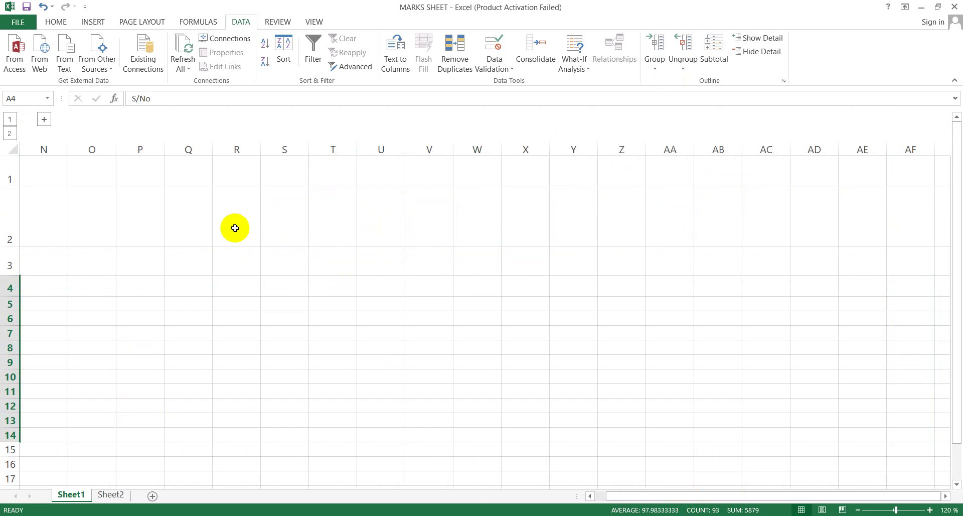
{"action": "left_click", "coordinate": [45, 121]}
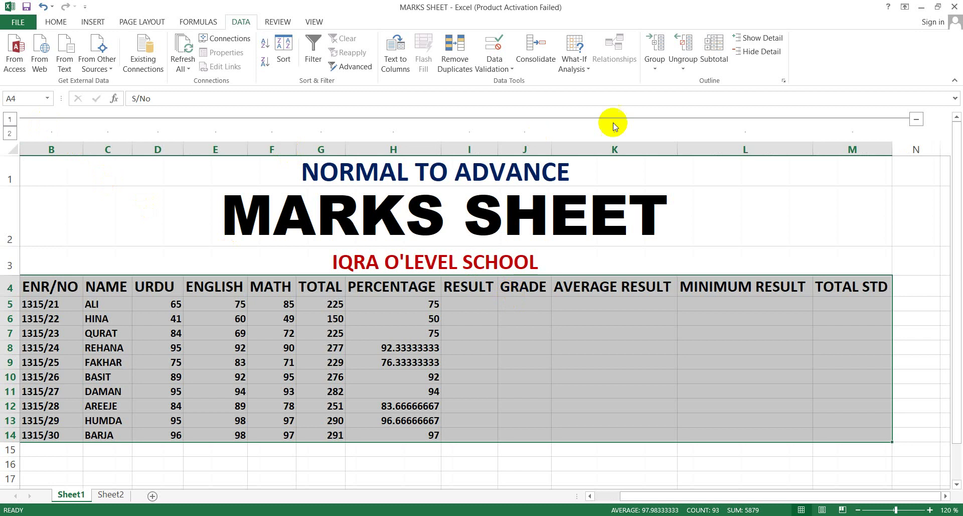
{"action": "left_click", "coordinate": [684, 67]}
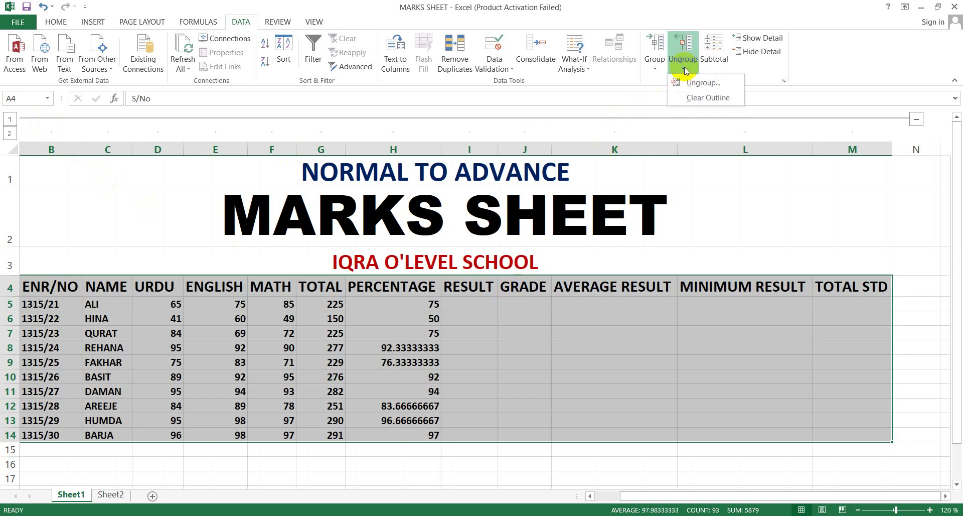
{"action": "left_click", "coordinate": [690, 98]}
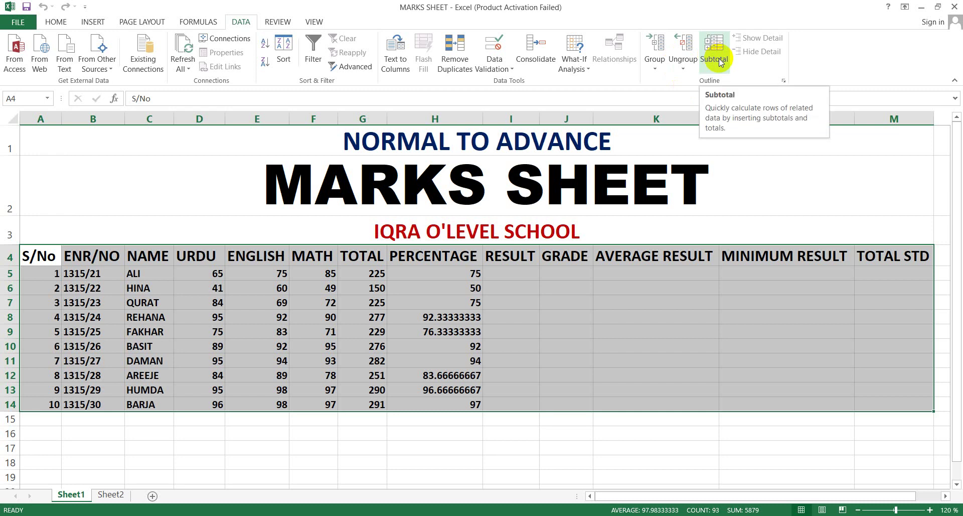
- Switch to Sheet2 and close the MARKS SHEET workbook without saving the changes
{"action": "left_click", "coordinate": [124, 498]}
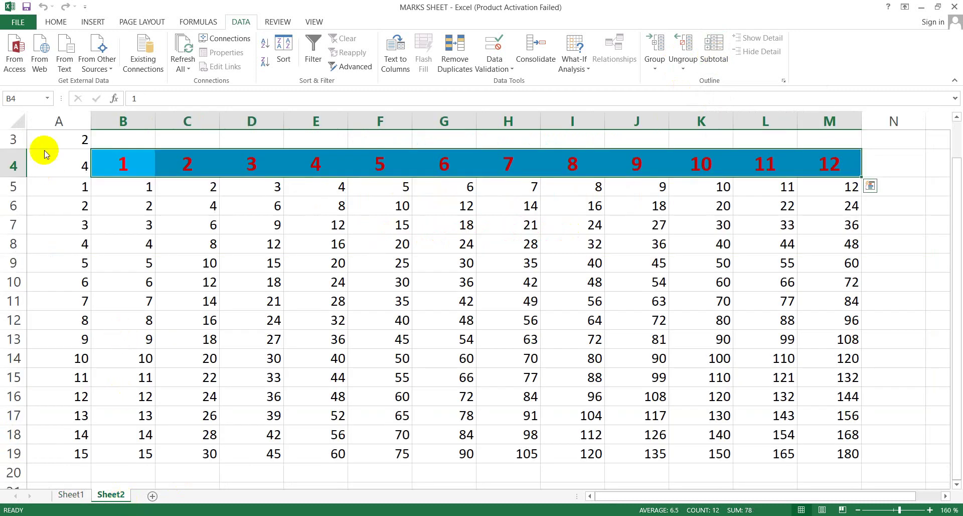
{"action": "double_click", "coordinate": [20, 26]}
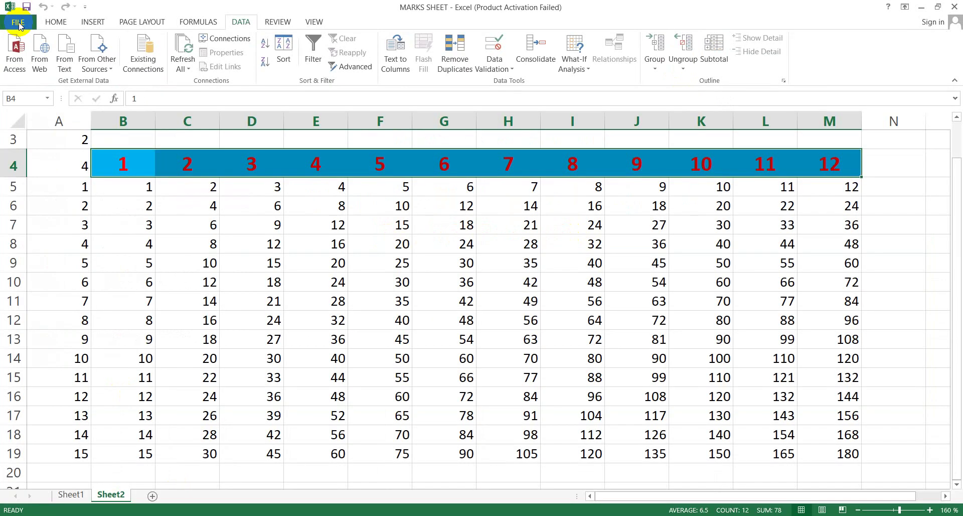
{"action": "left_click", "coordinate": [20, 26]}
{"action": "left_click", "coordinate": [20, 26]}
{"action": "left_click", "coordinate": [20, 26]}
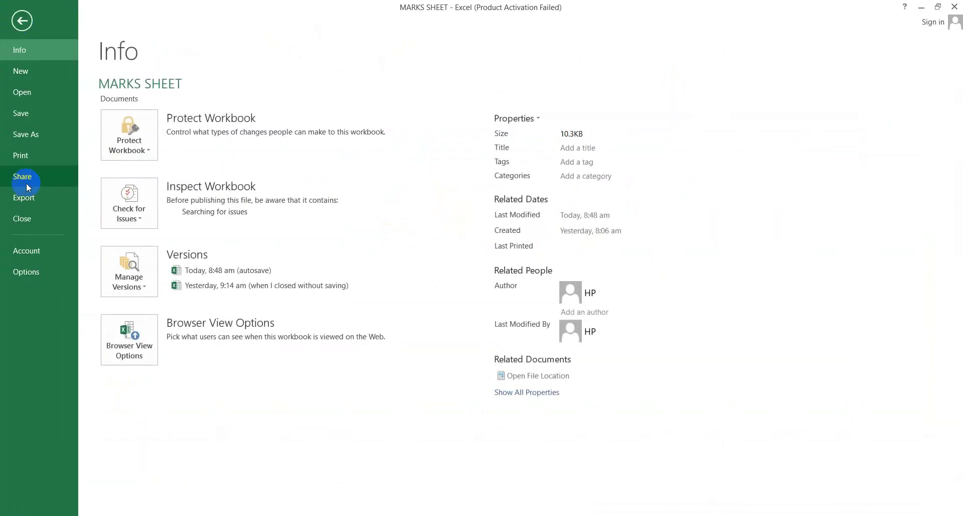
{"action": "left_click", "coordinate": [23, 219]}
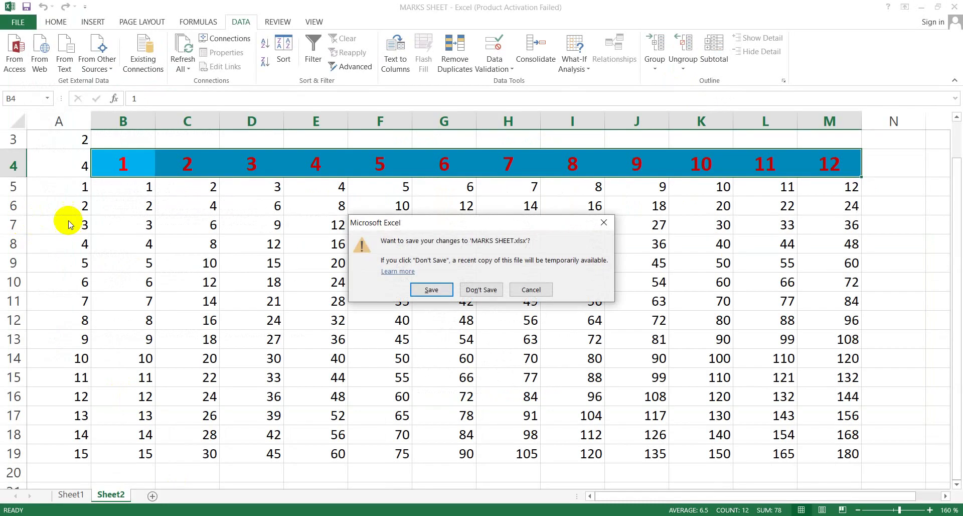
{"action": "left_click", "coordinate": [487, 289]}
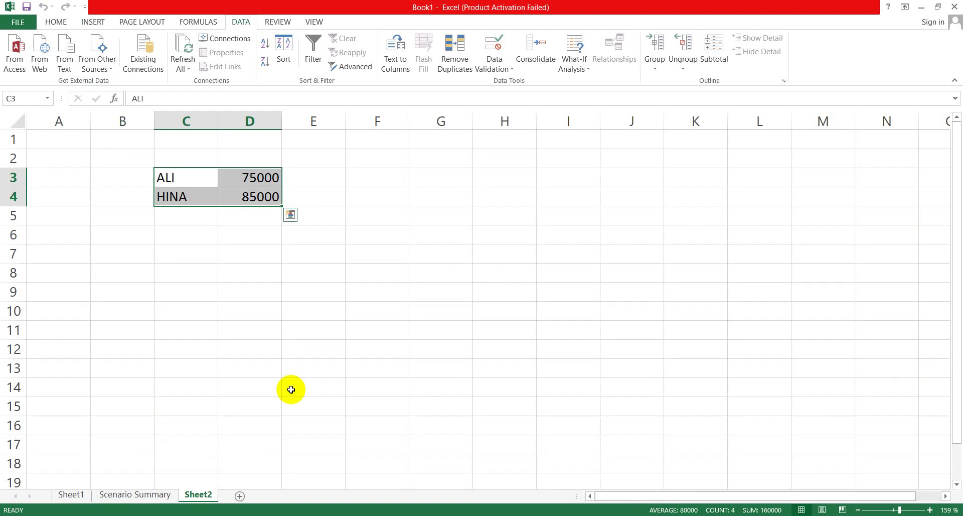
- Delete the contents of the item list in A2:C7 on Sheet1 of Book1
{"action": "left_click", "coordinate": [72, 494]}
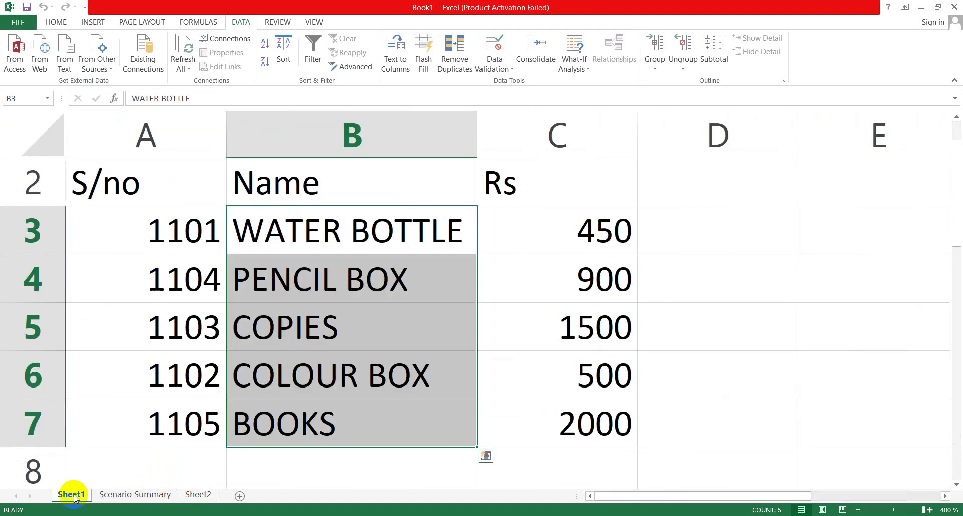
{"action": "key", "text": "ctrl+a"}
{"action": "key", "text": "Delete"}
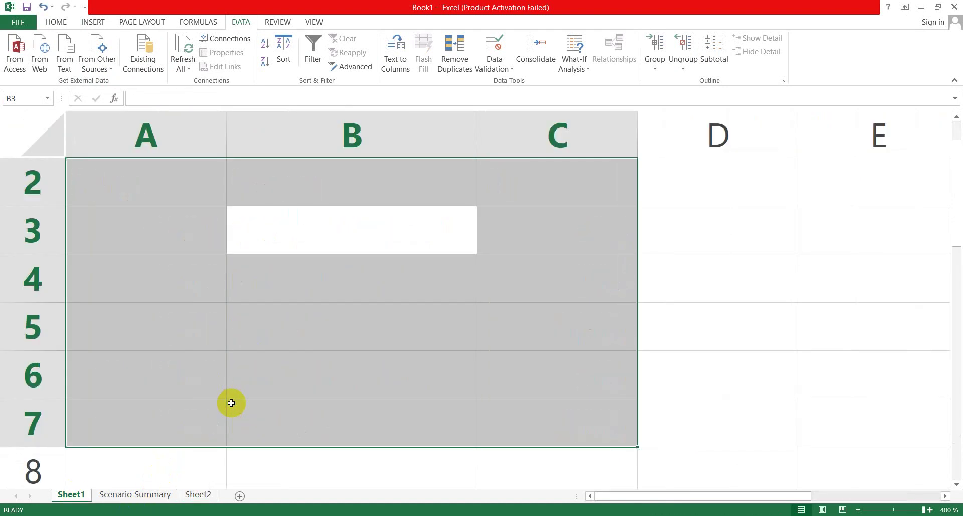
{"action": "left_click", "coordinate": [334, 260]}
{"action": "left_click", "coordinate": [332, 227]}
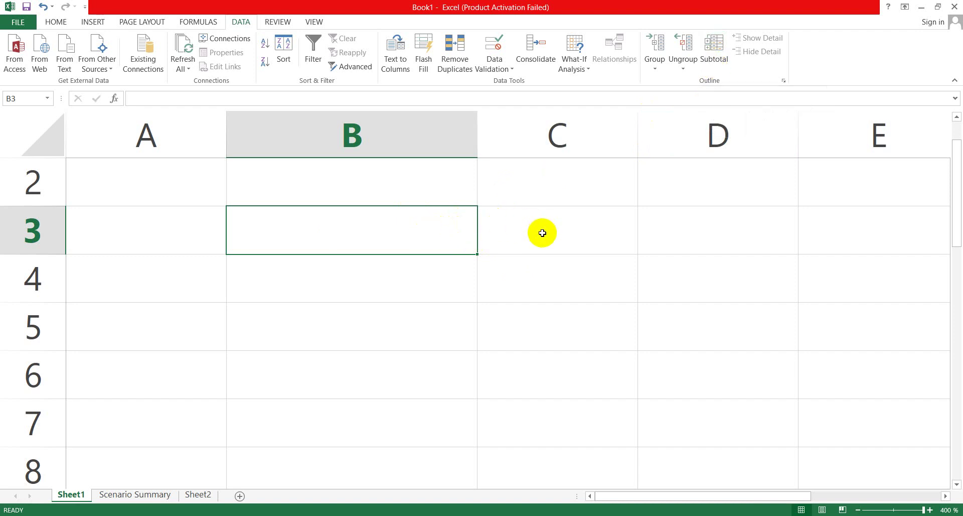
{"action": "left_click", "coordinate": [707, 128]}
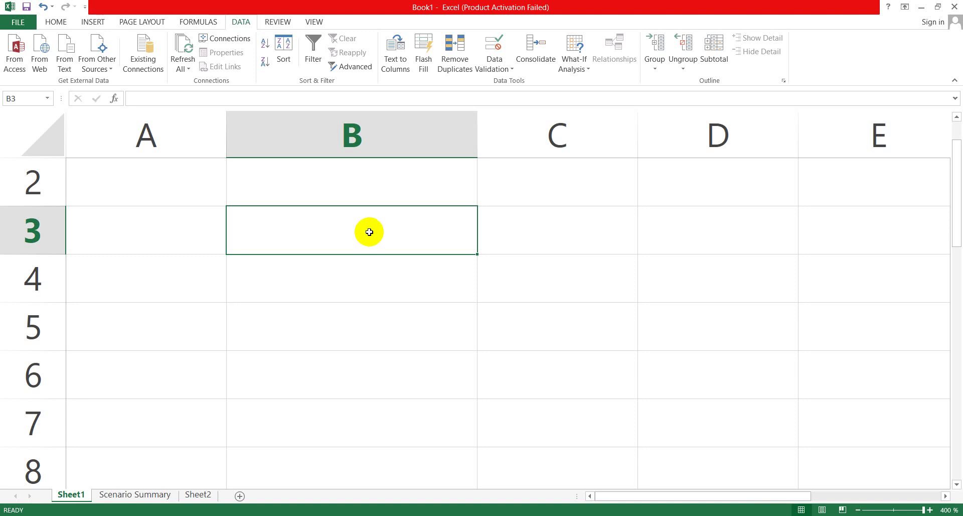
{"action": "left_click", "coordinate": [520, 225]}
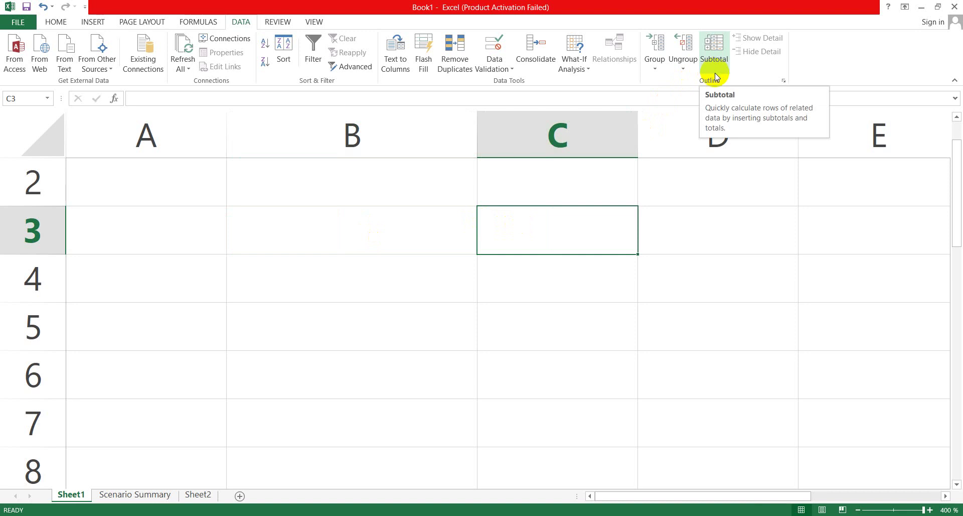
{"action": "left_click", "coordinate": [323, 242]}
{"action": "left_click", "coordinate": [562, 217]}
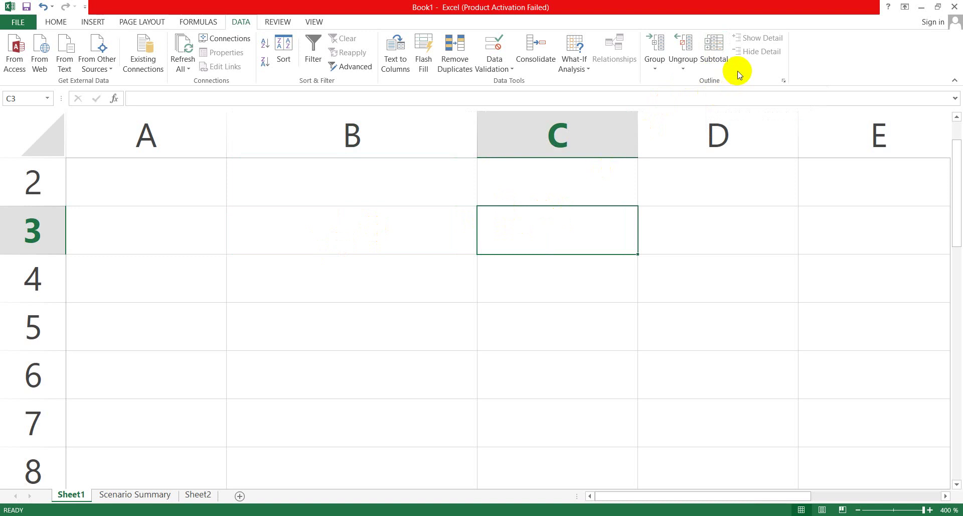
{"action": "left_click", "coordinate": [373, 236]}
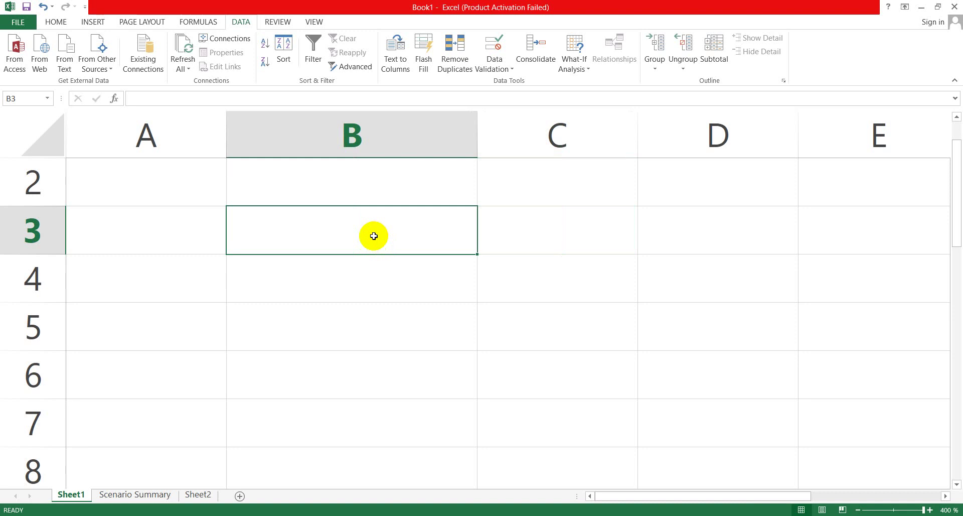
- Enter the item TEA in B2 with the amount 500 in C2
{"action": "left_click", "coordinate": [858, 509]}
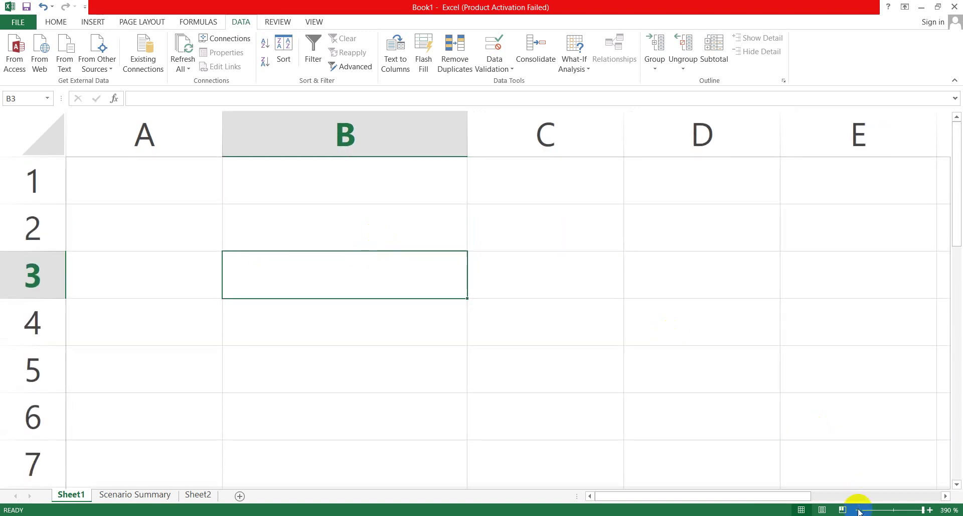
{"action": "left_click", "coordinate": [859, 510]}
{"action": "left_click", "coordinate": [858, 509]}
{"action": "left_click", "coordinate": [859, 509]}
{"action": "left_click", "coordinate": [859, 509]}
{"action": "left_click", "coordinate": [858, 509]}
{"action": "left_click", "coordinate": [859, 509]}
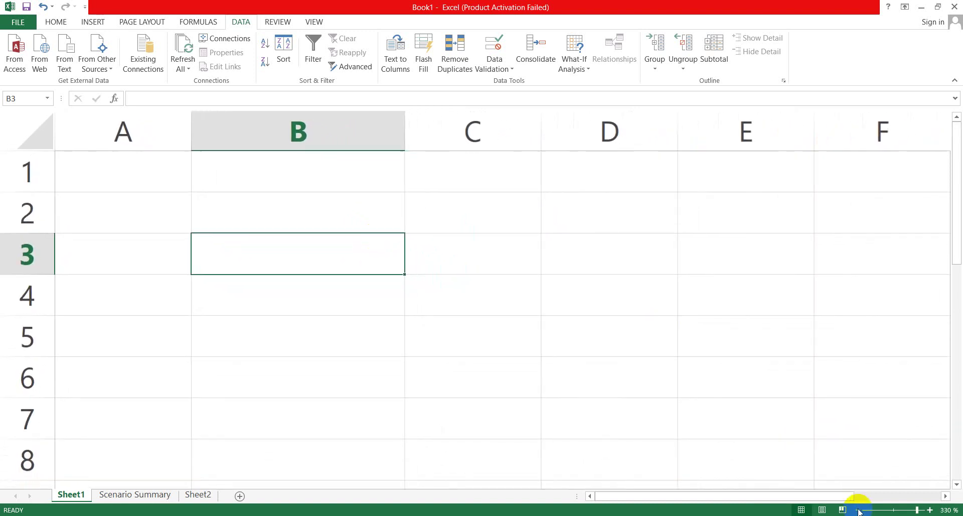
{"action": "left_click", "coordinate": [859, 510]}
{"action": "left_click", "coordinate": [858, 509]}
{"action": "left_click", "coordinate": [859, 510]}
{"action": "left_click", "coordinate": [858, 510]}
{"action": "left_click", "coordinate": [858, 510]}
{"action": "left_click", "coordinate": [858, 509]}
{"action": "left_click", "coordinate": [859, 509]}
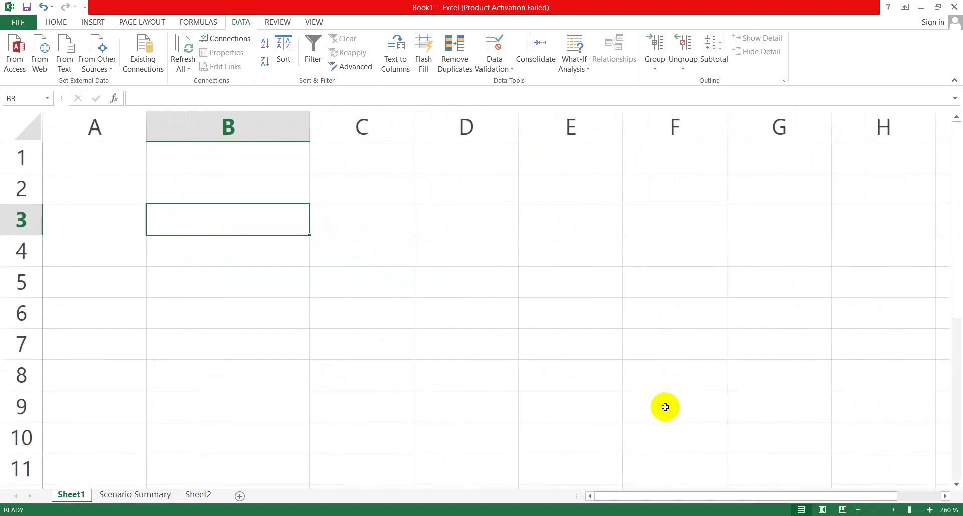
{"action": "double_click", "coordinate": [249, 196]}
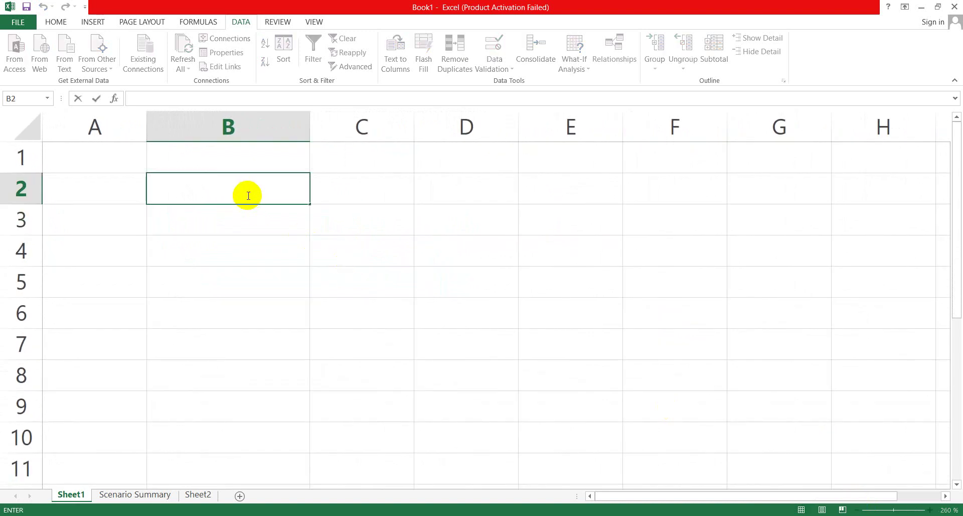
{"action": "type", "text": "TEA"}
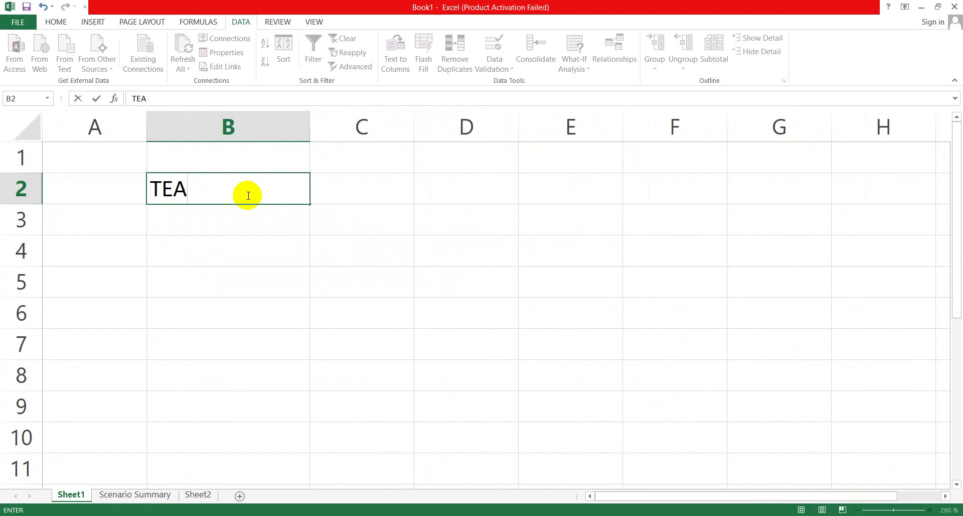
{"action": "key", "text": "Tab"}
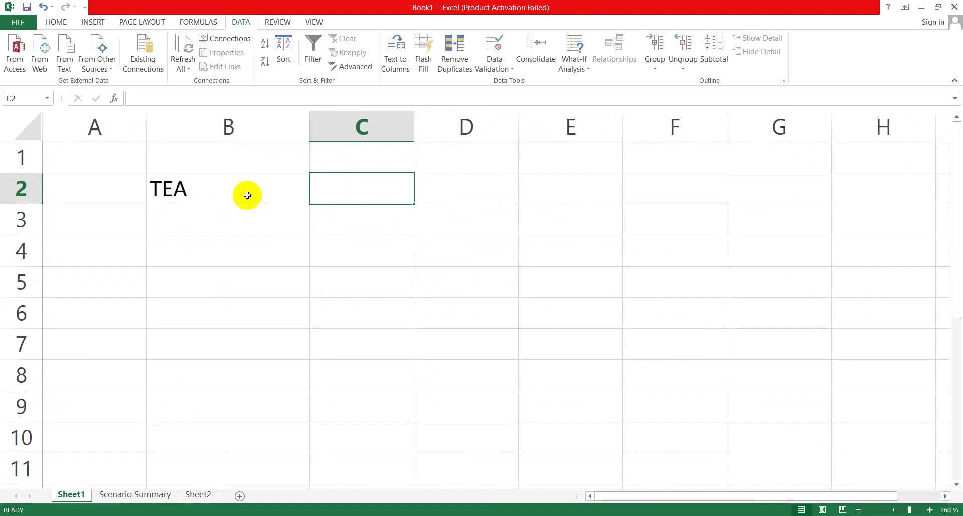
{"action": "type", "text": "5"}
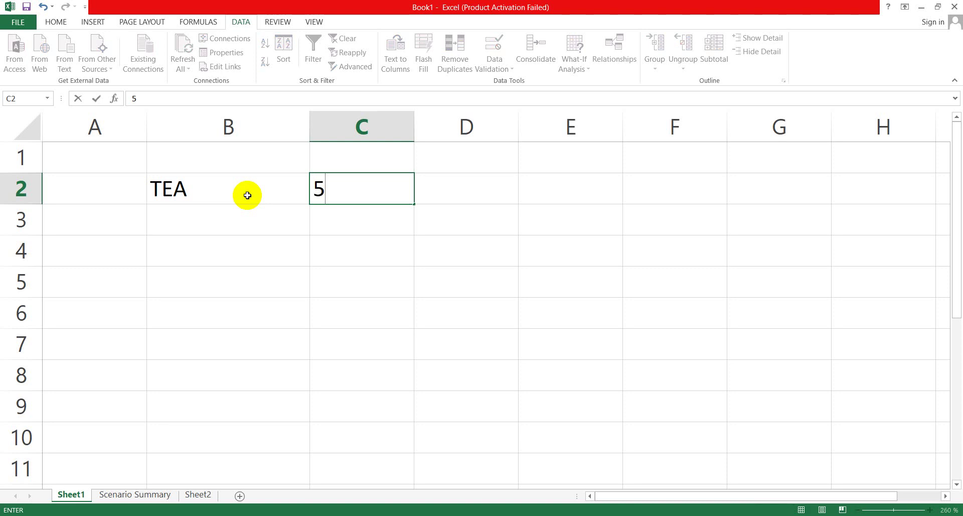
{"action": "type", "text": "00"}
{"action": "key", "text": "Return"}
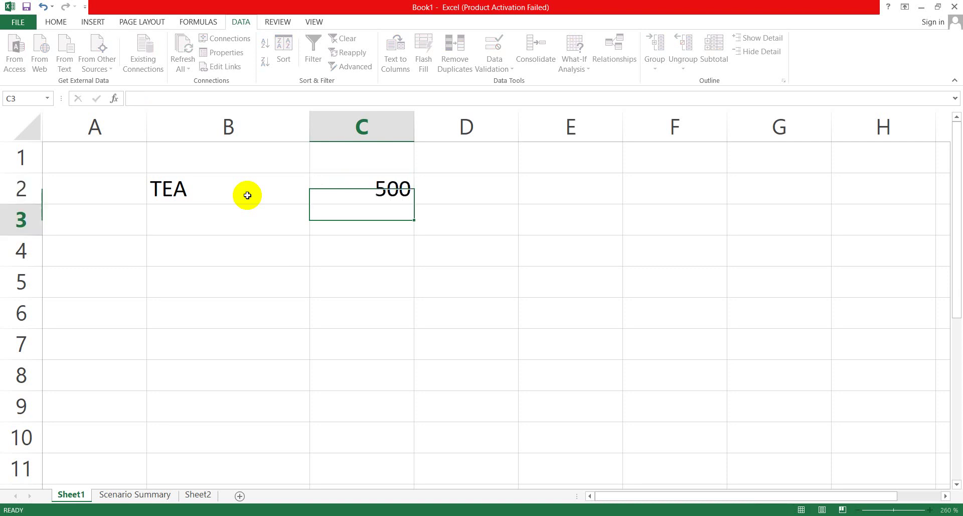
- Add the item LUNCH in B3 with the amount 1000 in C3
{"action": "key", "text": "Left"}
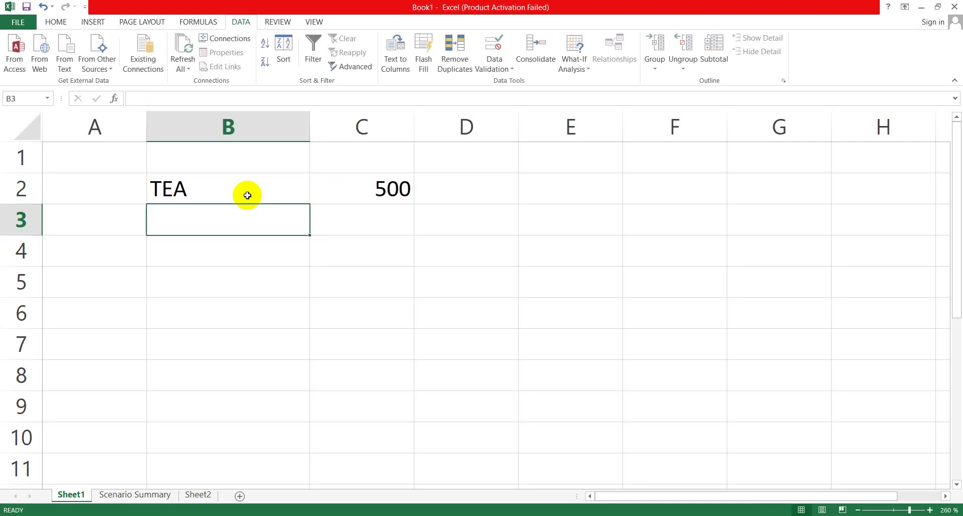
{"action": "type", "text": "LUCNC"}
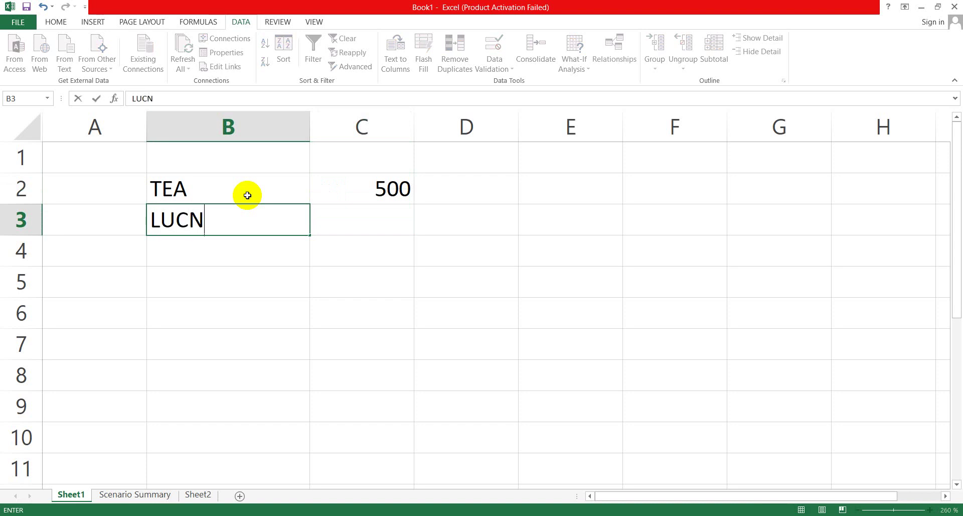
{"action": "key", "text": "BackSpace"}
{"action": "key", "text": "BackSpace"}
{"action": "key", "text": "BackSpace"}
{"action": "type", "text": "NCH"}
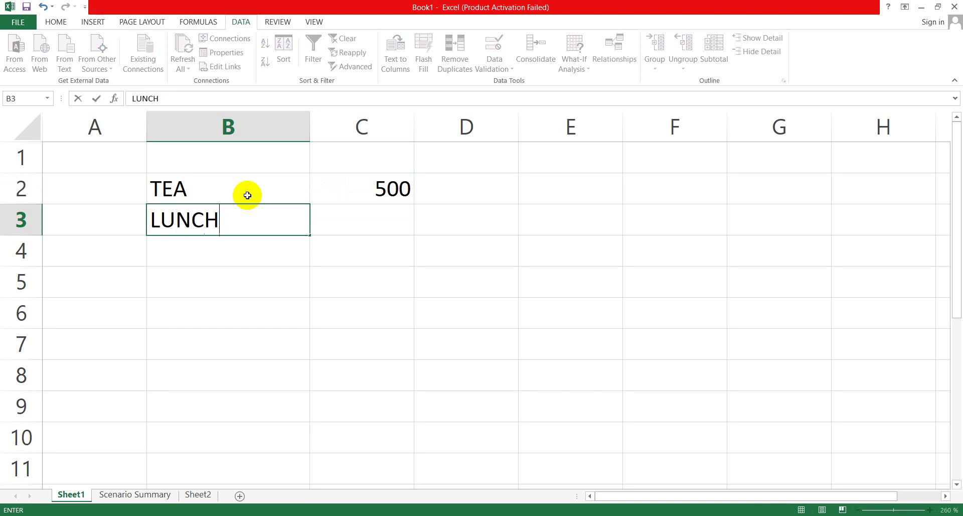
{"action": "key", "text": "Tab"}
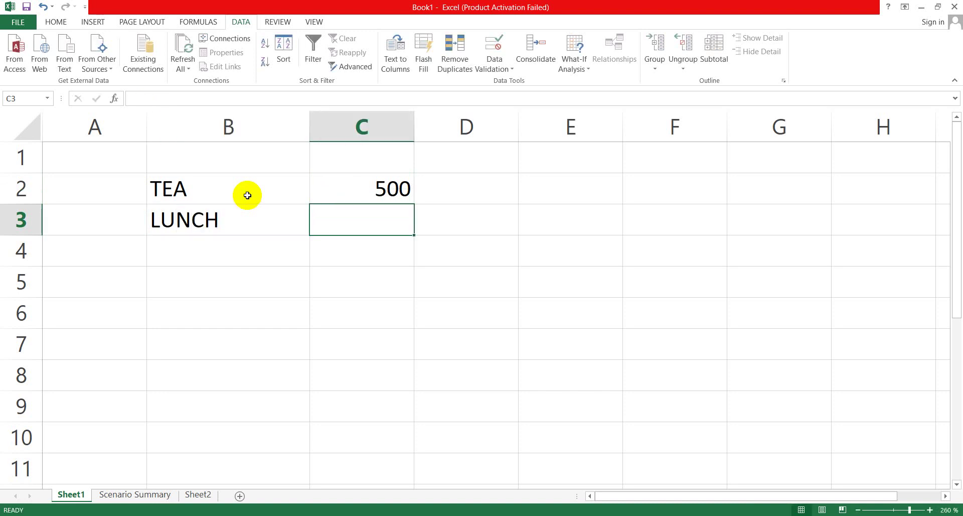
{"action": "type", "text": "10000"}
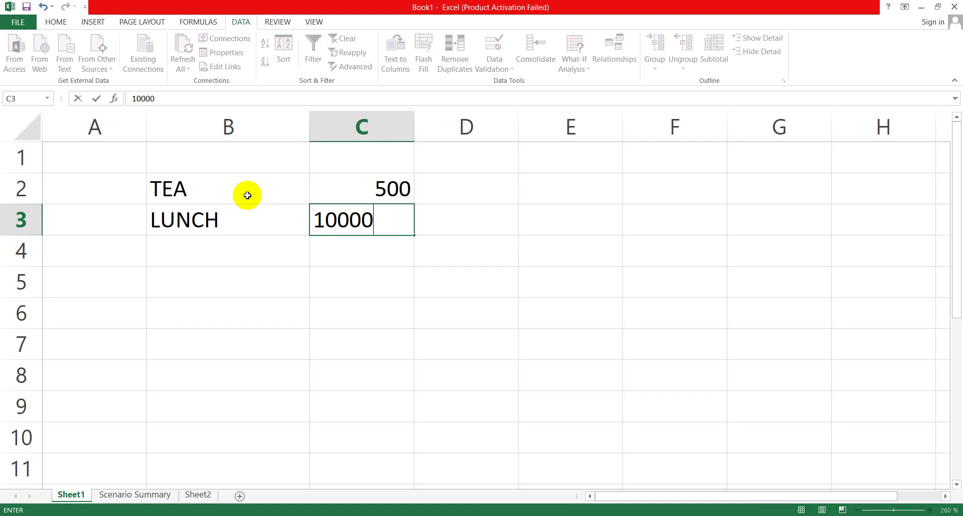
{"action": "key", "text": "BackSpace"}
{"action": "key", "text": "Return"}
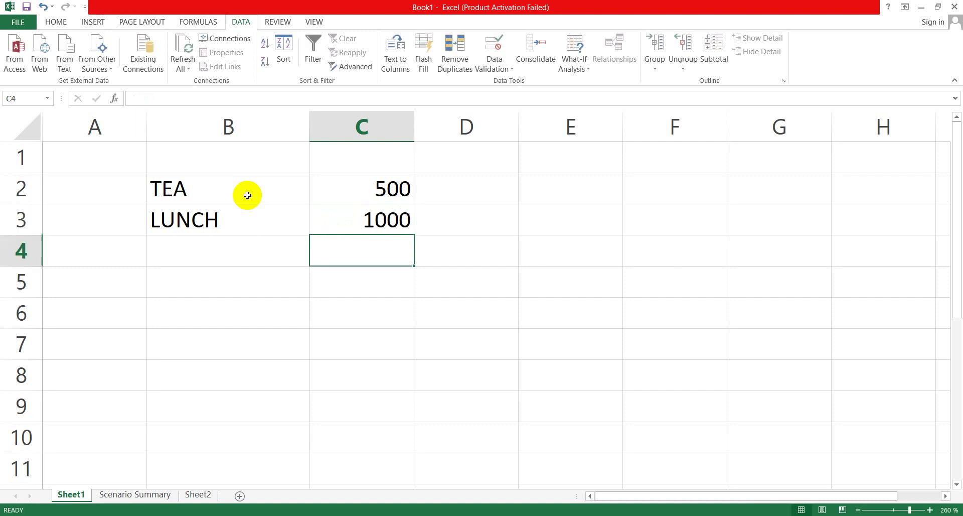
{"action": "key", "text": "Left"}
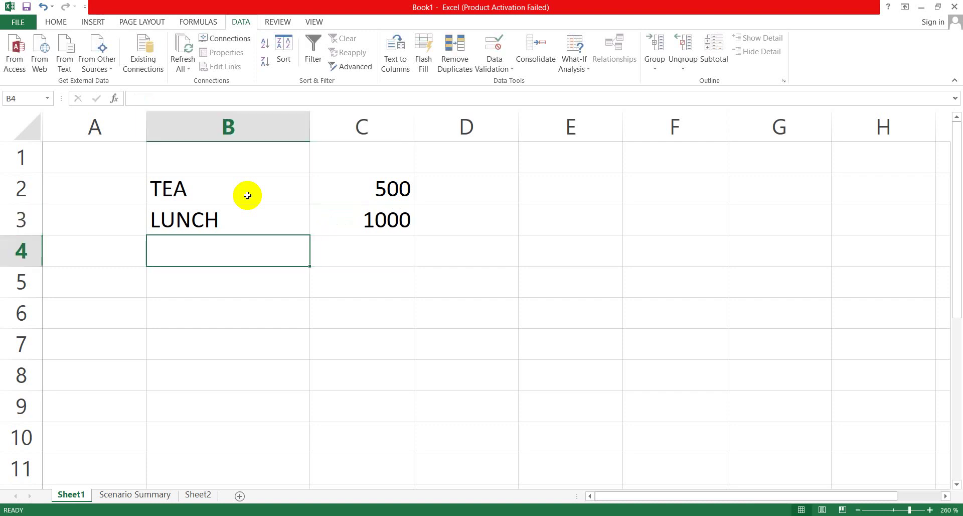
- Add the item MILK in B4 with the amount 600 in C4
{"action": "type", "text": "MILK"}
{"action": "key", "text": "ctrl+Return"}
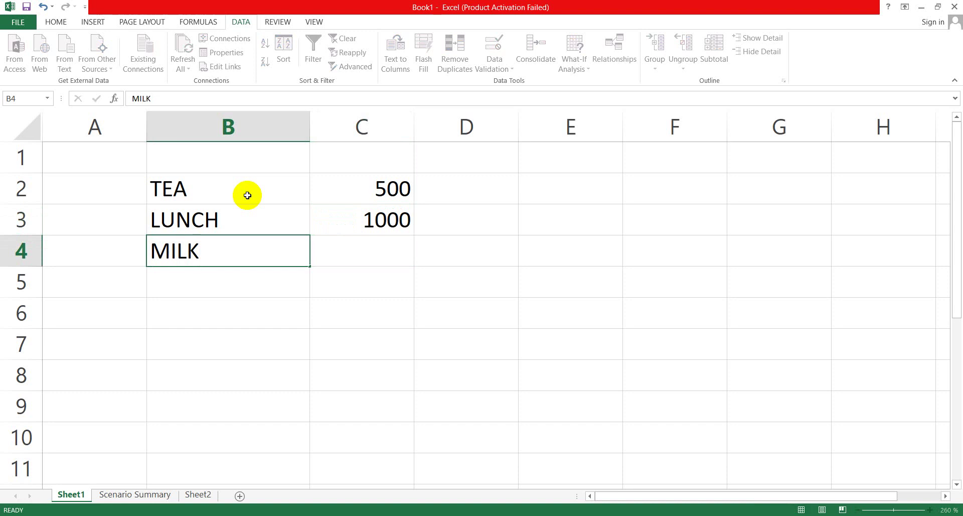
{"action": "key", "text": "Right"}
{"action": "type", "text": "600"}
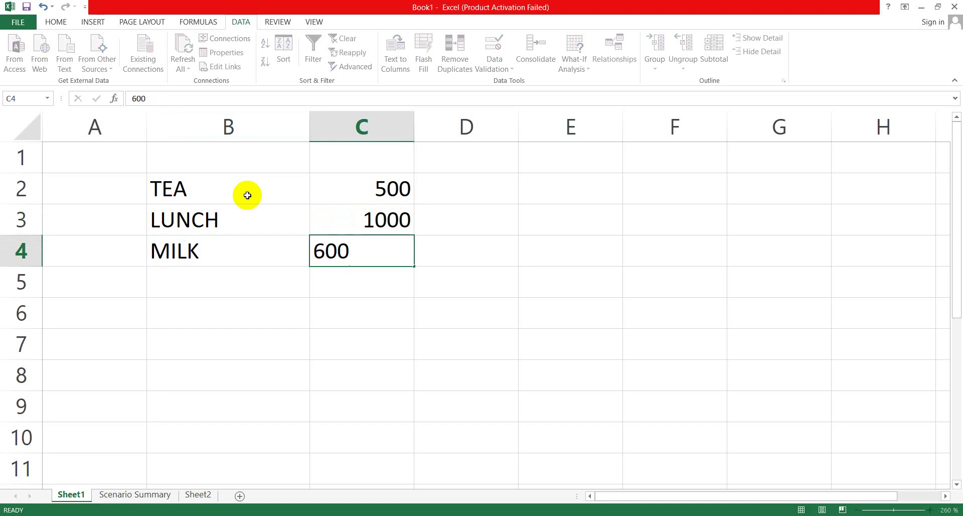
{"action": "key", "text": "Return"}
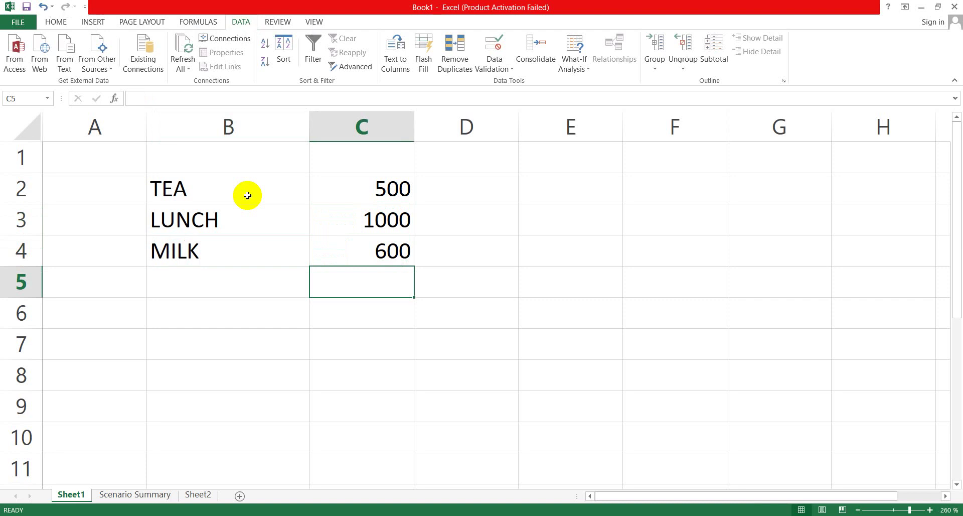
- Add the item NEWSPAPERS in B5 with the amount 100 in C5
{"action": "key", "text": "Left"}
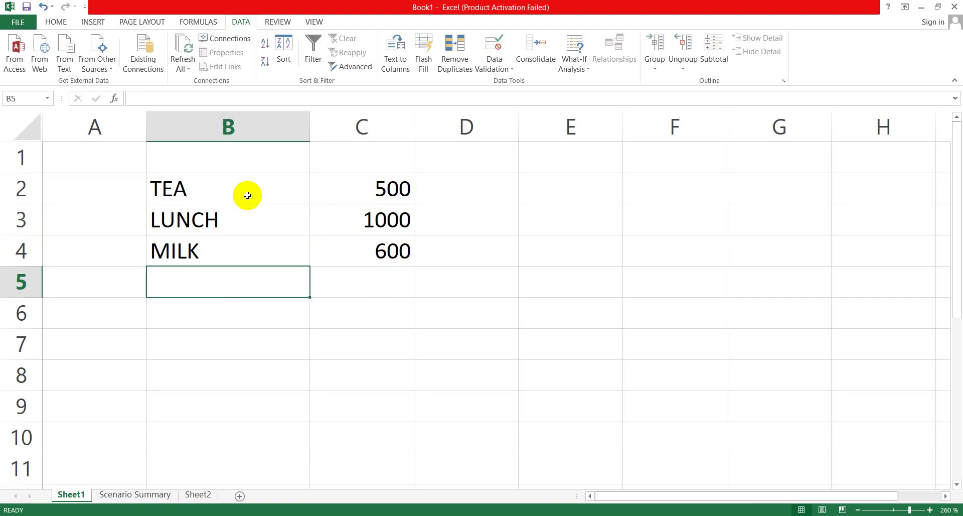
{"action": "type", "text": "P"}
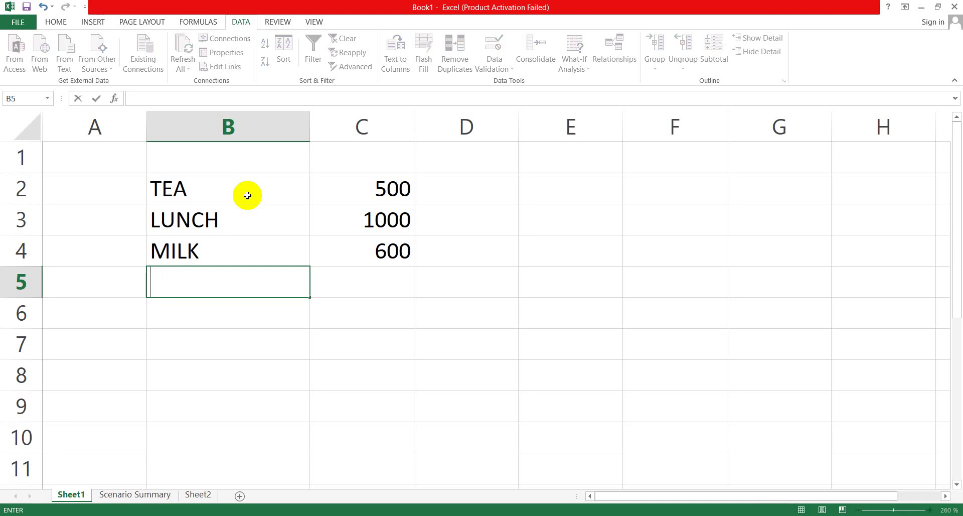
{"action": "type", "text": "NEWSPAP"}
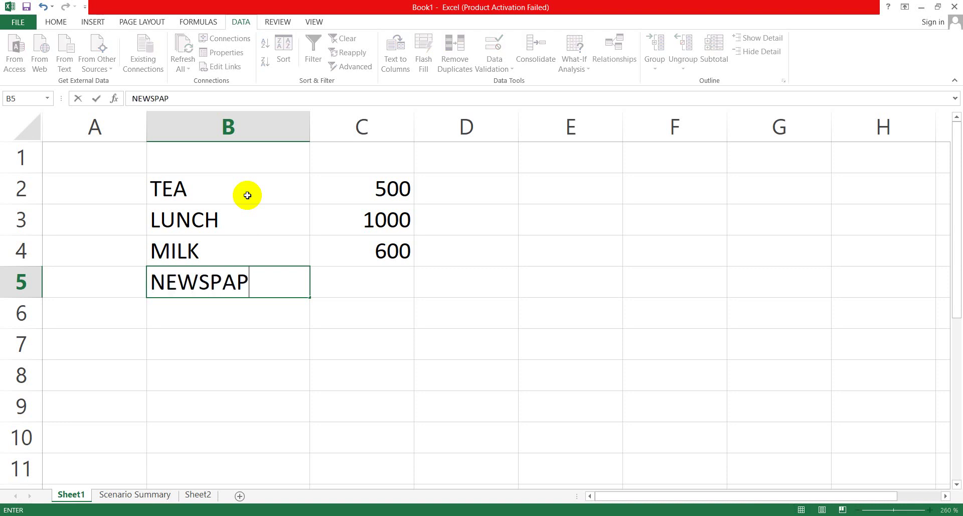
{"action": "type", "text": "ERS"}
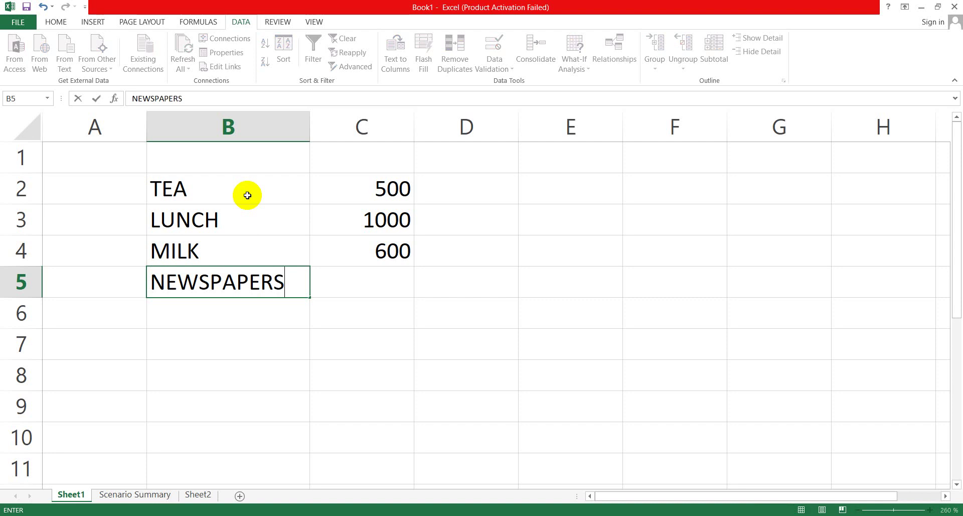
{"action": "key", "text": "Tab"}
{"action": "type", "text": "100"}
{"action": "key", "text": "Return"}
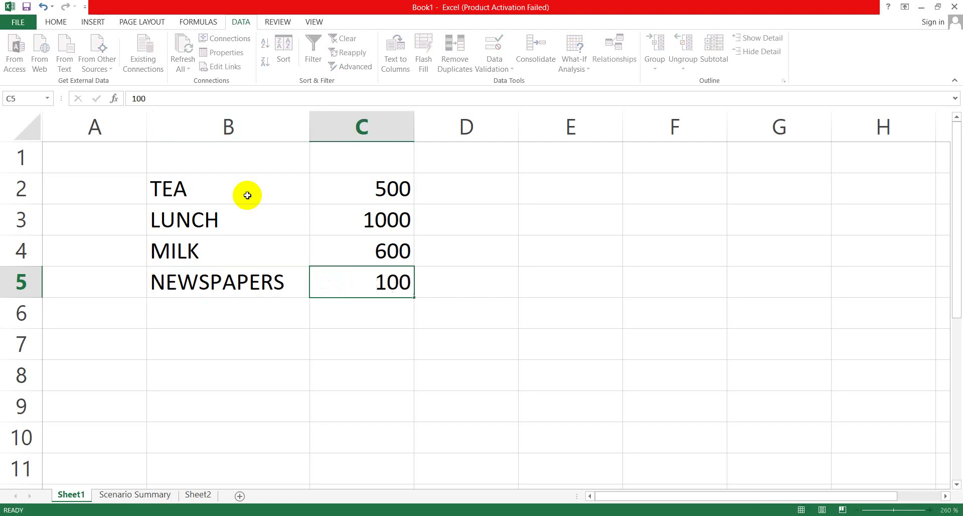
- Enter a second LUNCH item in B6 with the amount 200 in C6
{"action": "type", "text": "LUNCH"}
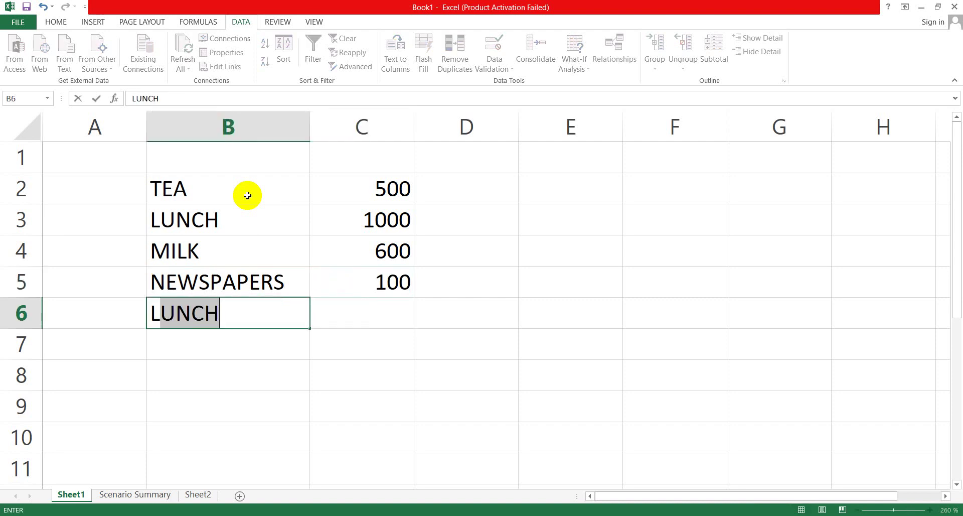
{"action": "key", "text": "Tab"}
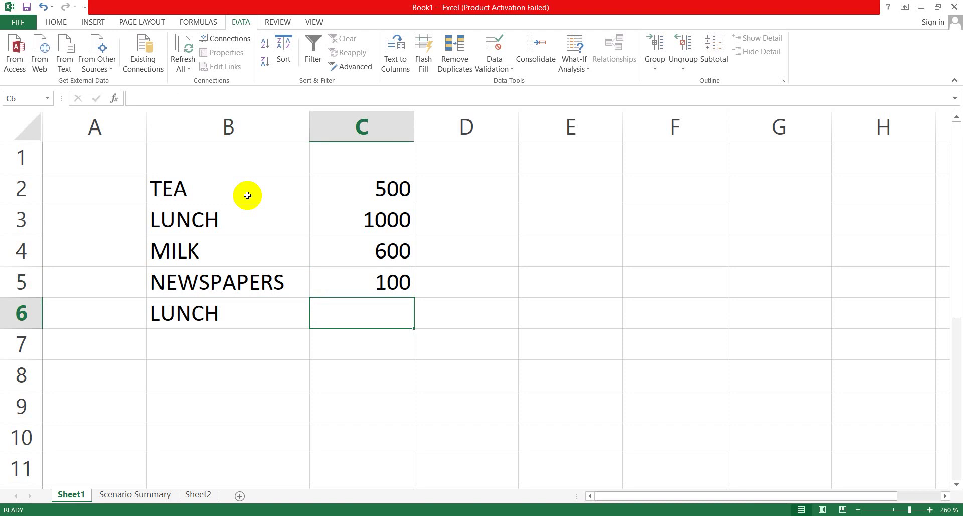
{"action": "type", "text": "200"}
{"action": "key", "text": "Return"}
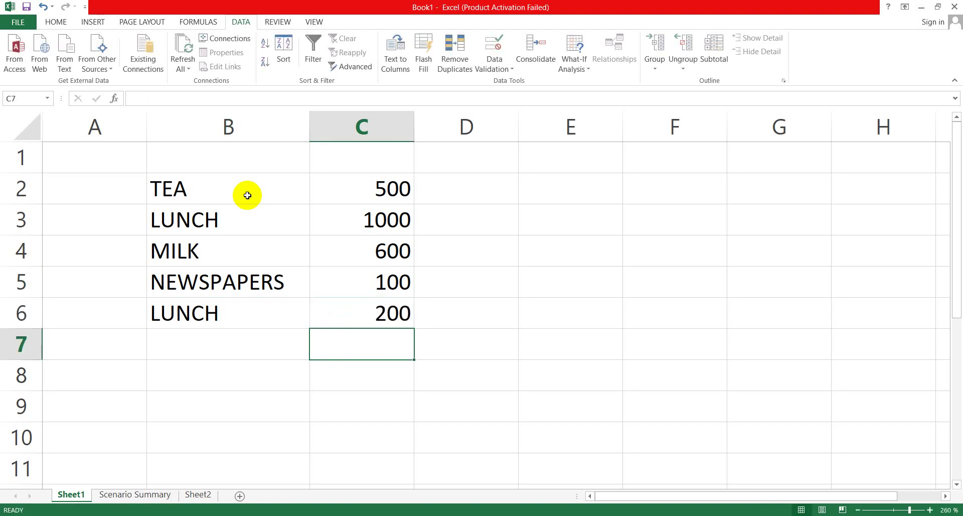
- Enter a second TEA item in B7 with the amount 200 in C7
{"action": "key", "text": "Left"}
{"action": "type", "text": "TEA"}
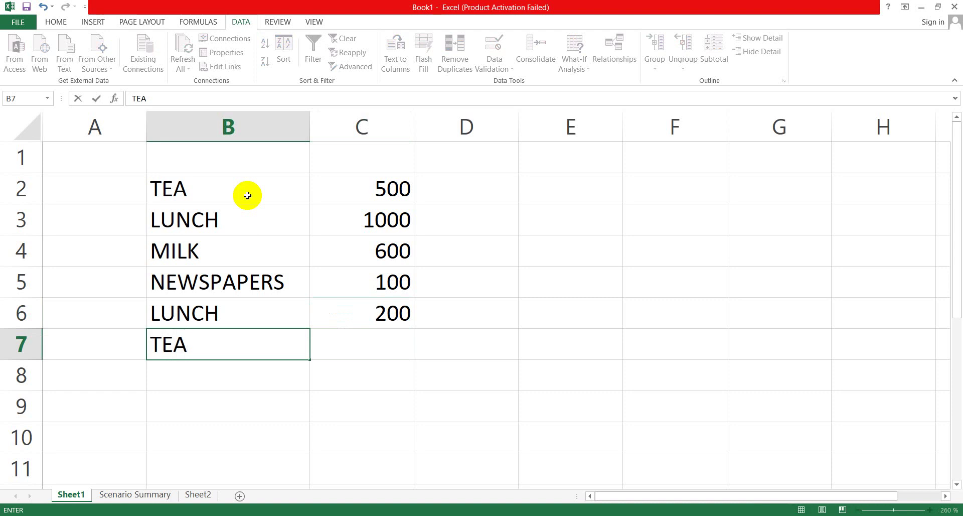
{"action": "key", "text": "Right"}
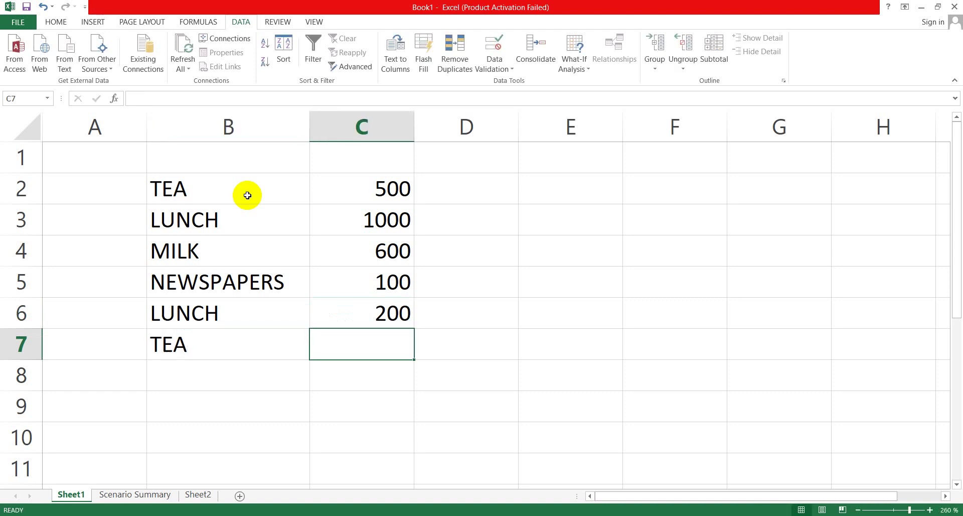
{"action": "type", "text": "200"}
{"action": "key", "text": "Return"}
- Enter a second MILK item in B8 with the amount 300 in C8
{"action": "key", "text": "Left"}
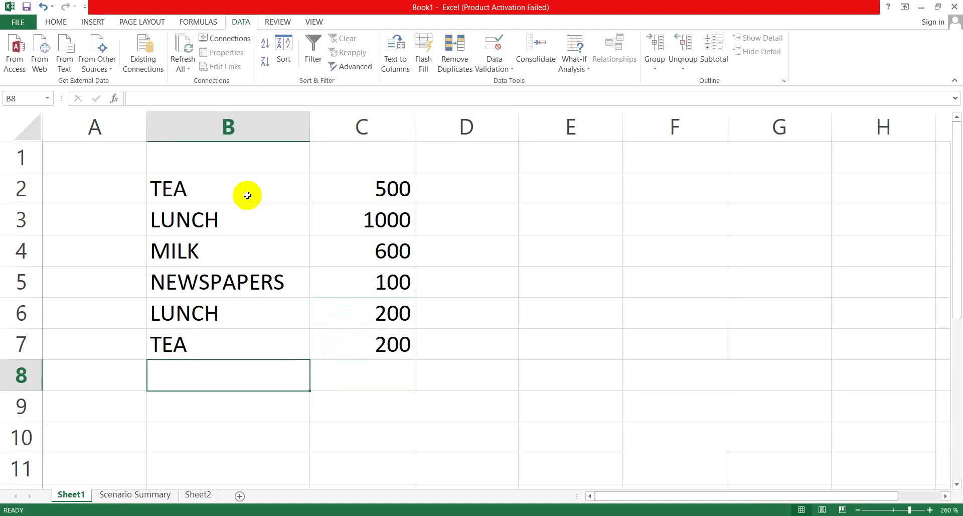
{"action": "type", "text": "MILK"}
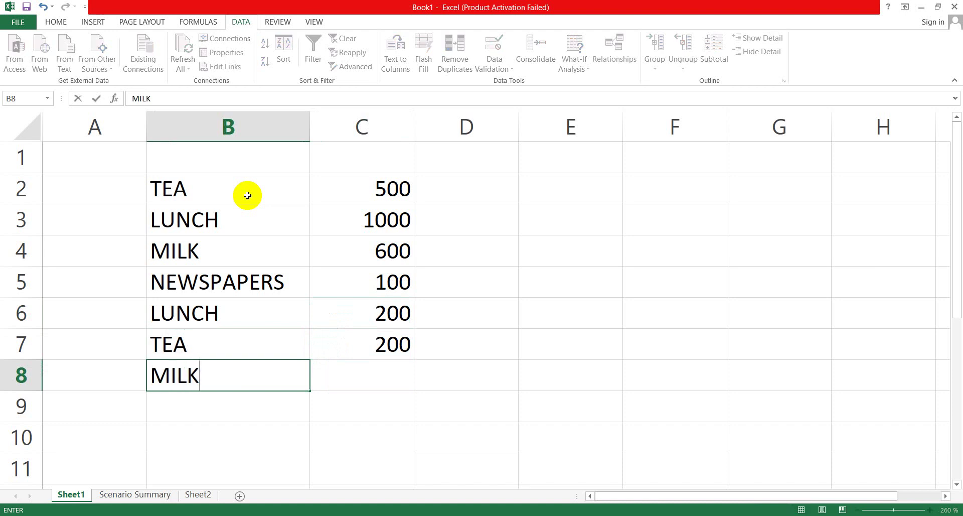
{"action": "key", "text": "Tab"}
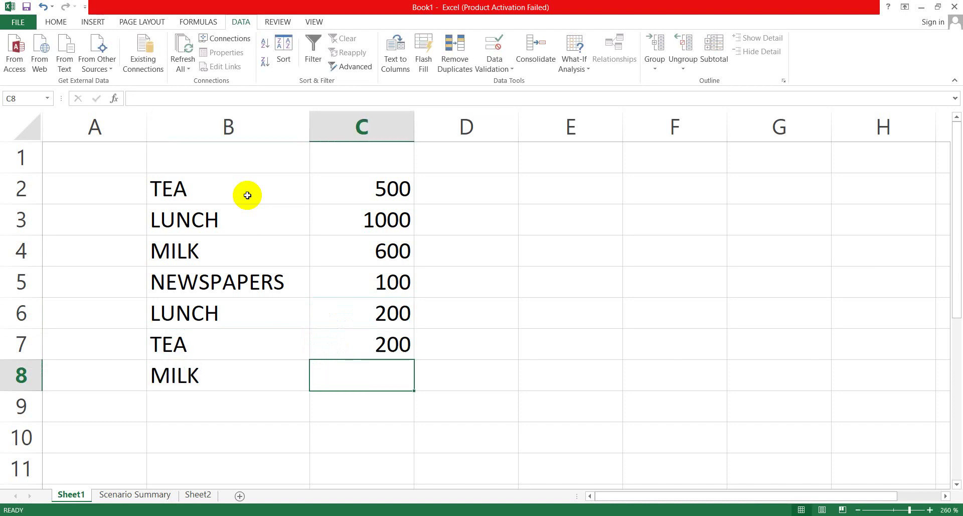
{"action": "type", "text": "300"}
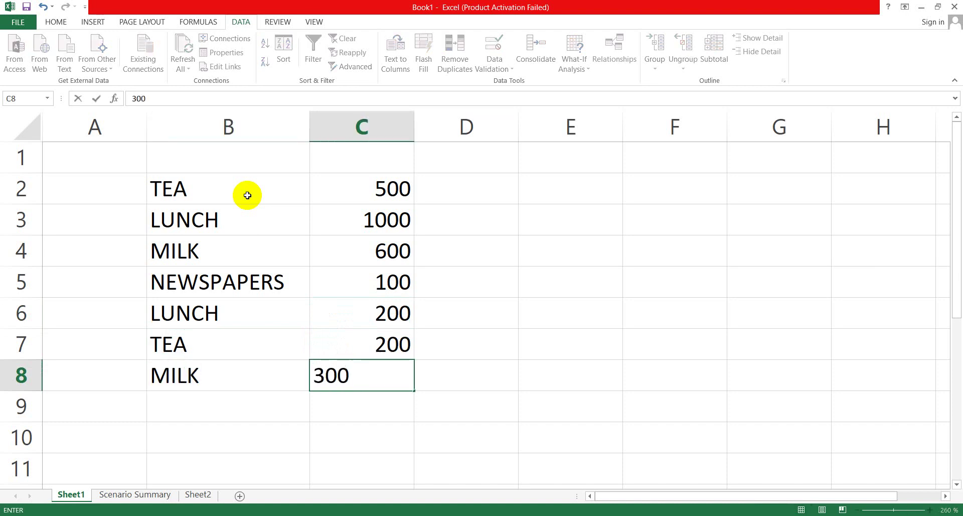
{"action": "key", "text": "Return"}
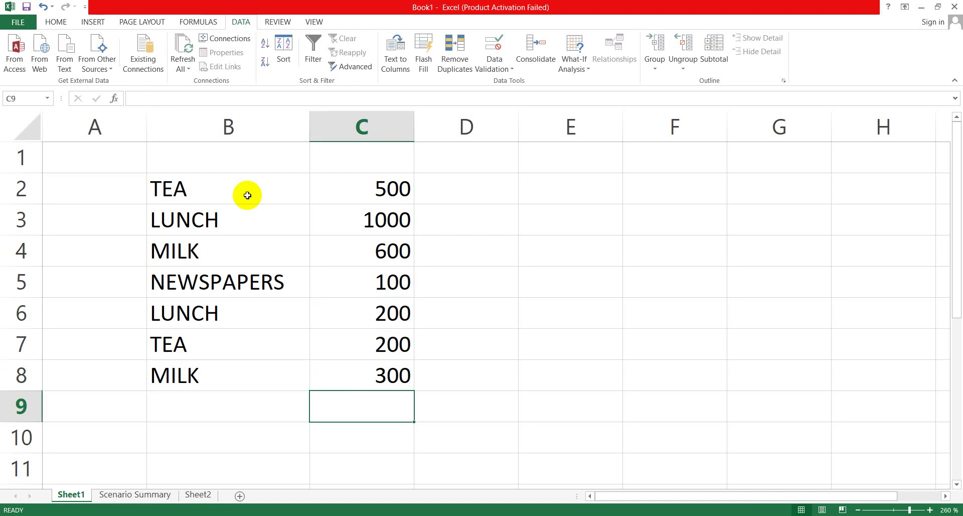
- Add the item BILL in B9 with the amount 2000 in C9
{"action": "key", "text": "Left"}
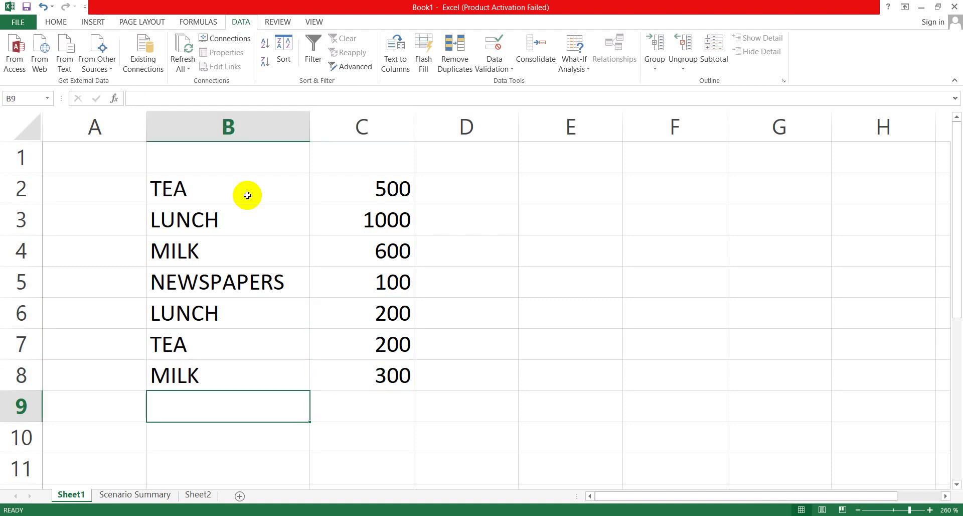
{"action": "type", "text": "BILL"}
{"action": "key", "text": "Right"}
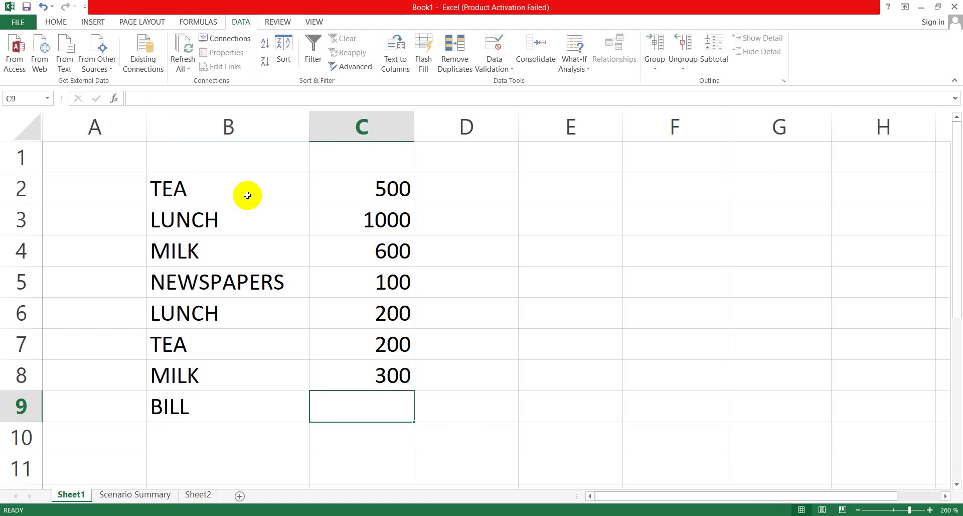
{"action": "type", "text": "2000"}
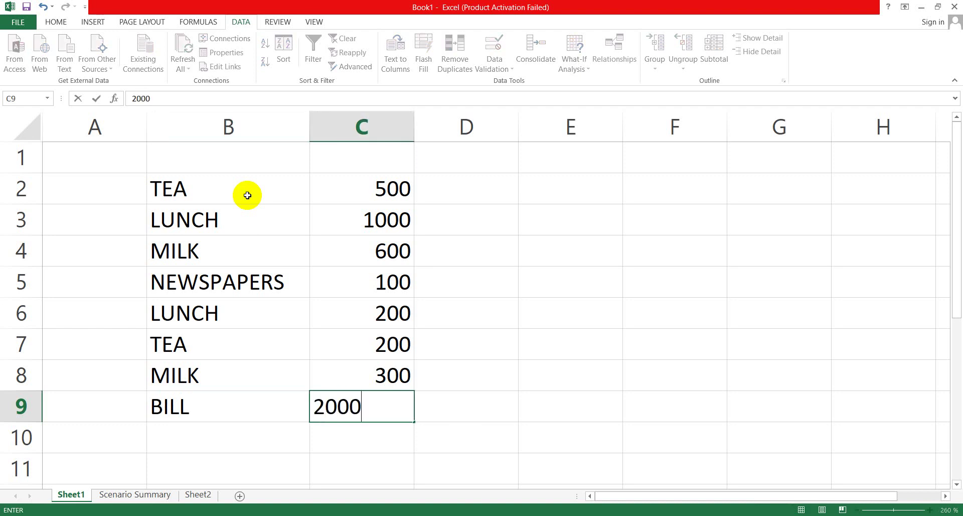
{"action": "key", "text": "Return"}
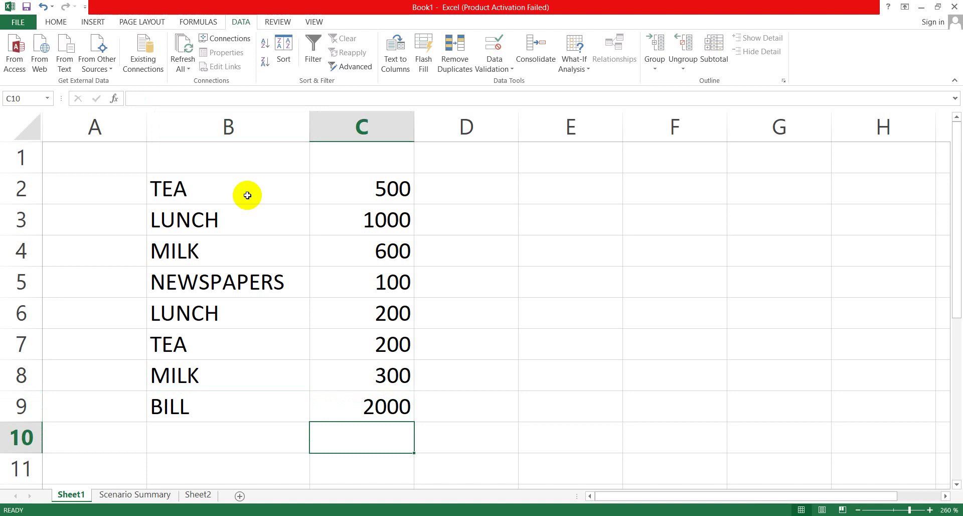
- Enter a second NEWSPAPERS item in B10 with the amount 250 in C10
{"action": "left_click", "coordinate": [206, 439]}
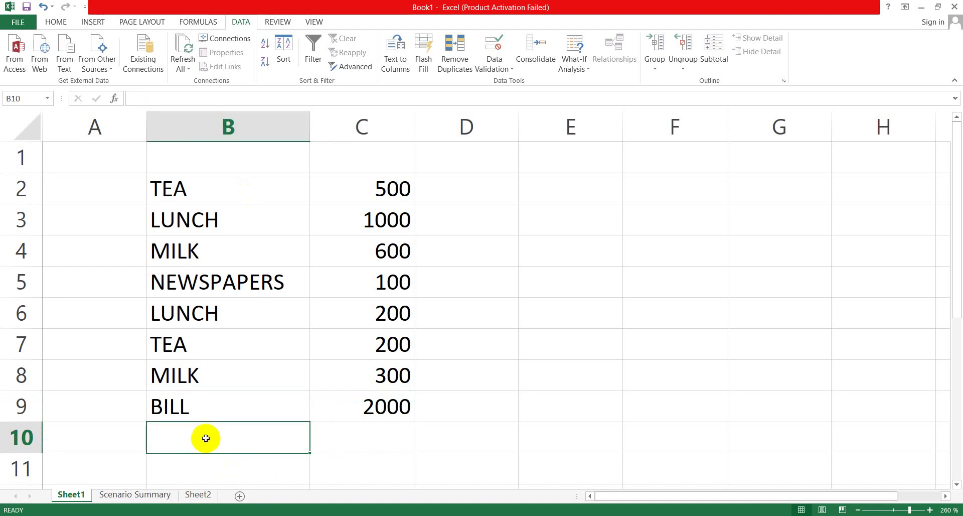
{"action": "type", "text": "NEWSPAPERS"}
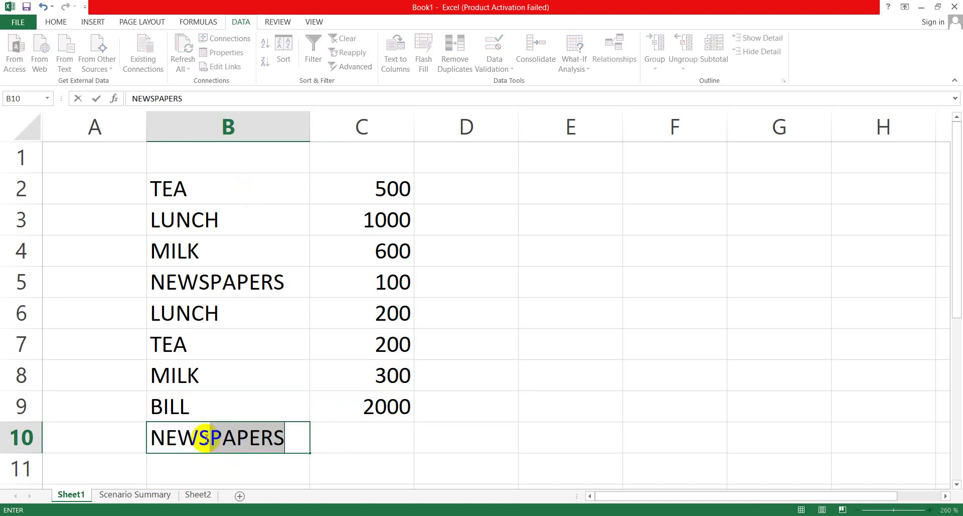
{"action": "left_click", "coordinate": [376, 430]}
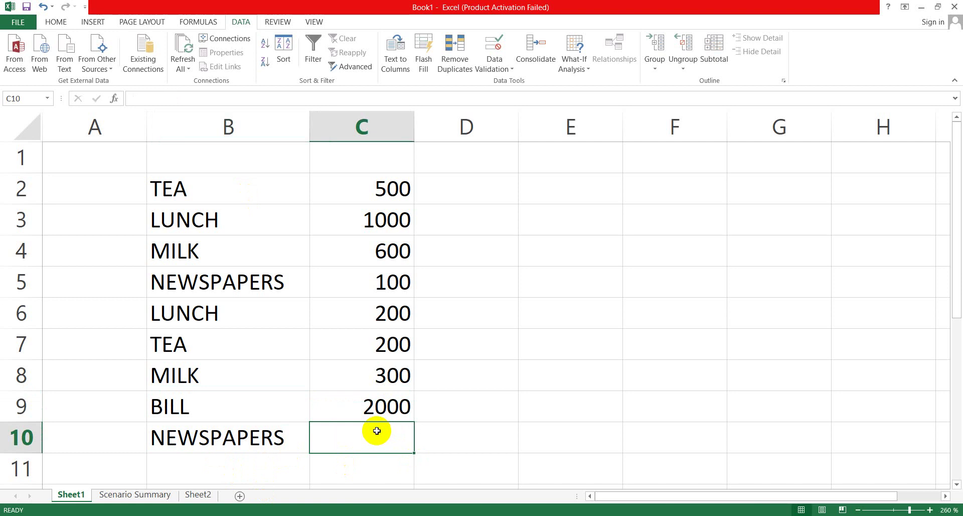
{"action": "type", "text": "250"}
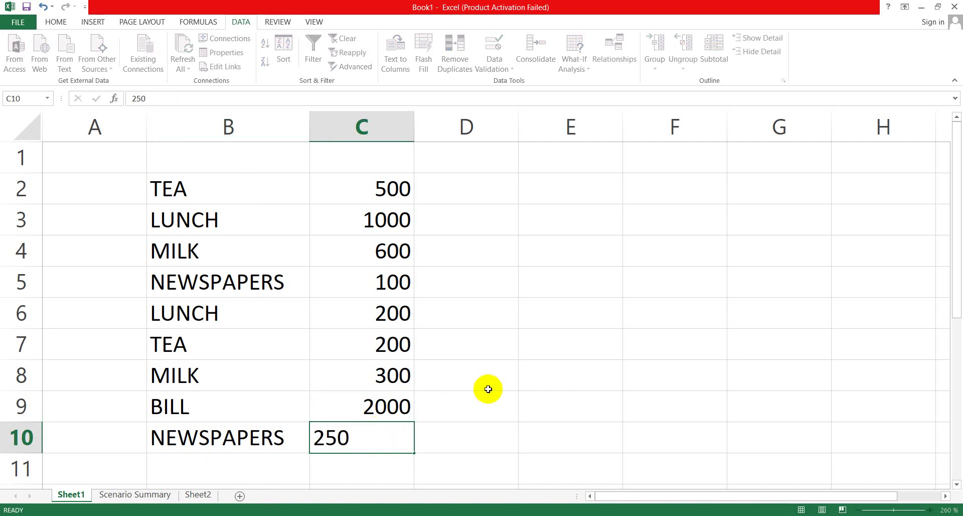
{"action": "left_click", "coordinate": [488, 386]}
- Review the repeated expense items in B2:B10 and their amounts in C2:C10
{"action": "left_click", "coordinate": [250, 279]}
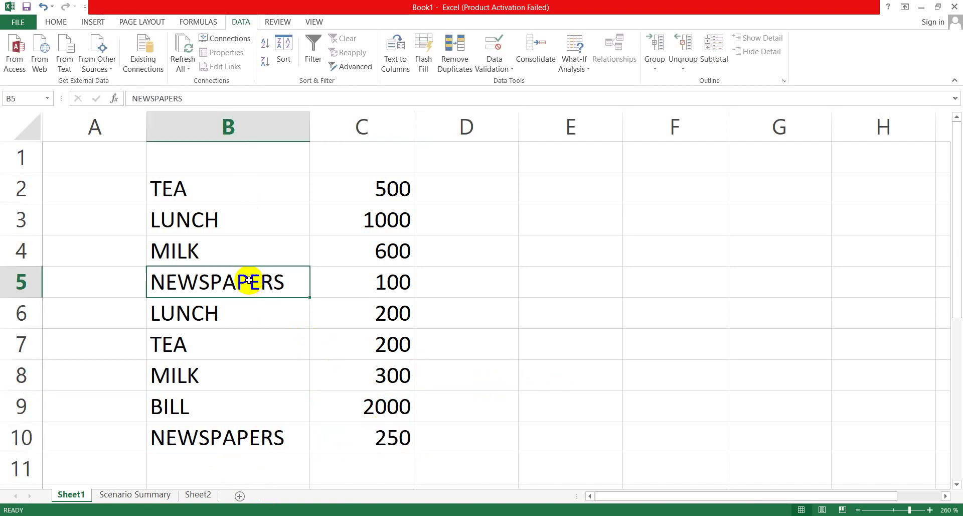
{"action": "left_click", "coordinate": [186, 225]}
{"action": "left_click", "coordinate": [183, 279]}
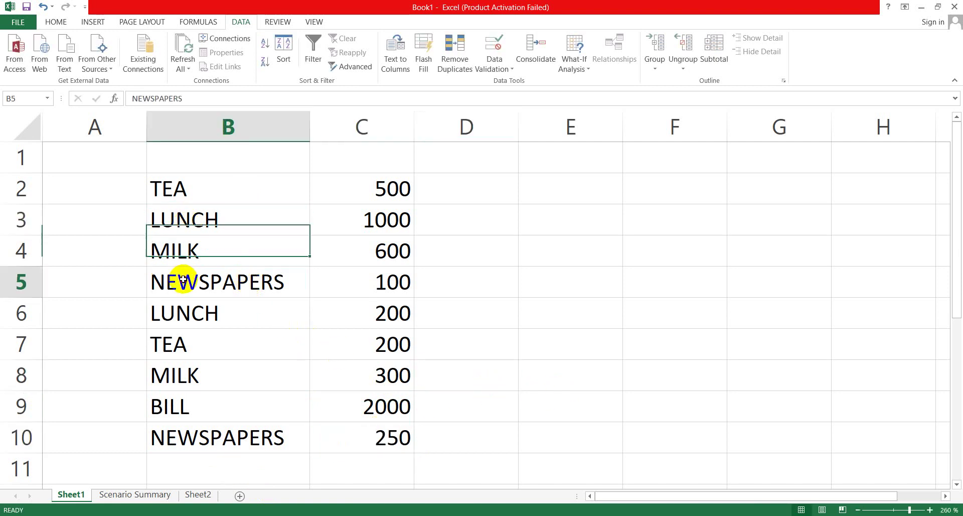
{"action": "left_click", "coordinate": [183, 339]}
{"action": "left_click", "coordinate": [184, 379]}
{"action": "left_click", "coordinate": [181, 415]}
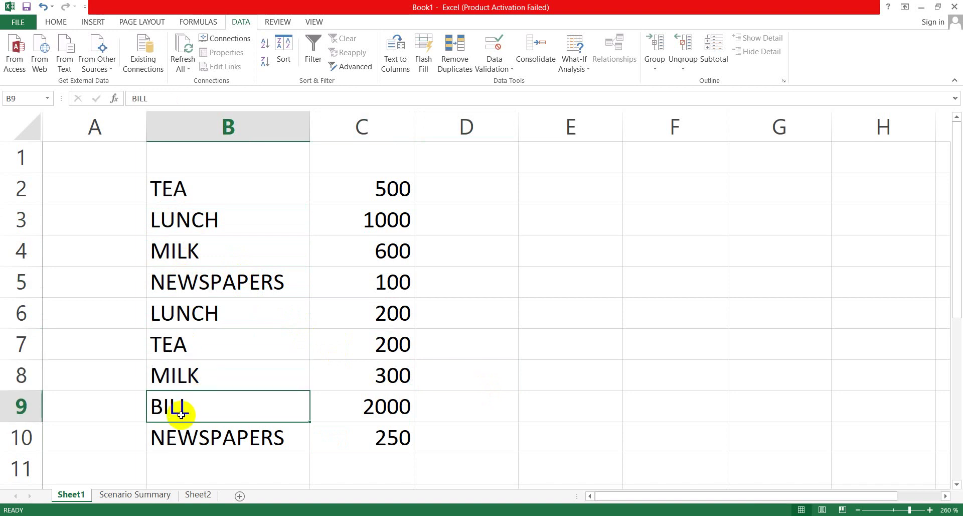
{"action": "left_click", "coordinate": [193, 443]}
{"action": "left_click", "coordinate": [193, 364]}
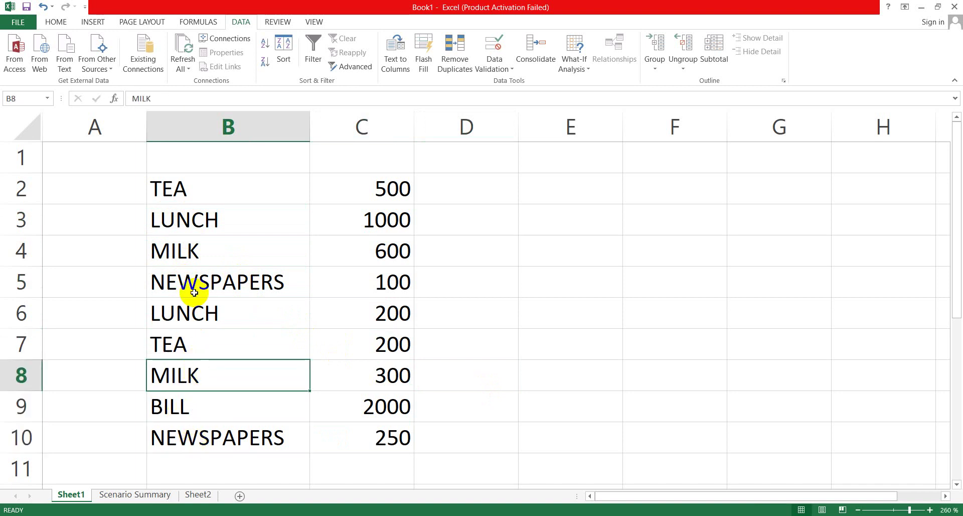
{"action": "left_click", "coordinate": [193, 270]}
{"action": "left_click", "coordinate": [194, 219]}
{"action": "left_click", "coordinate": [189, 189]}
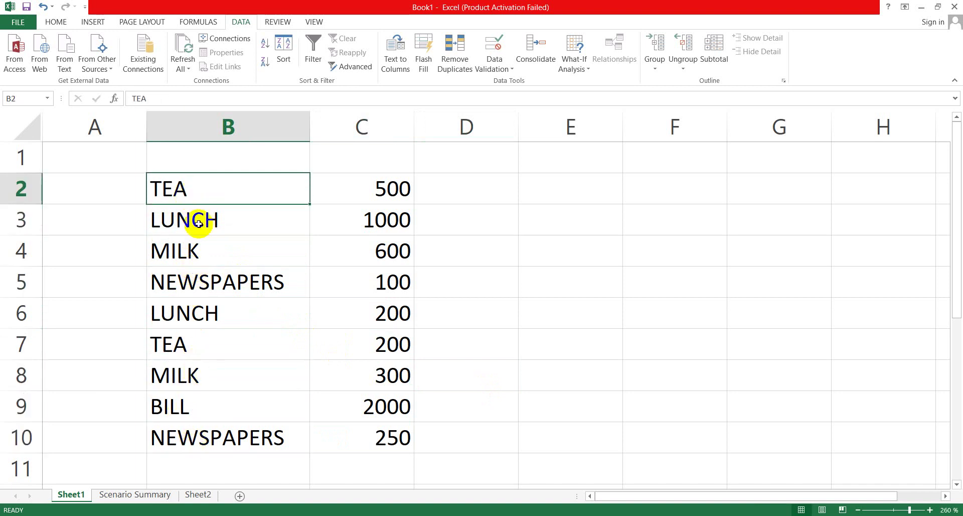
{"action": "left_click", "coordinate": [200, 242]}
{"action": "left_click", "coordinate": [396, 189]}
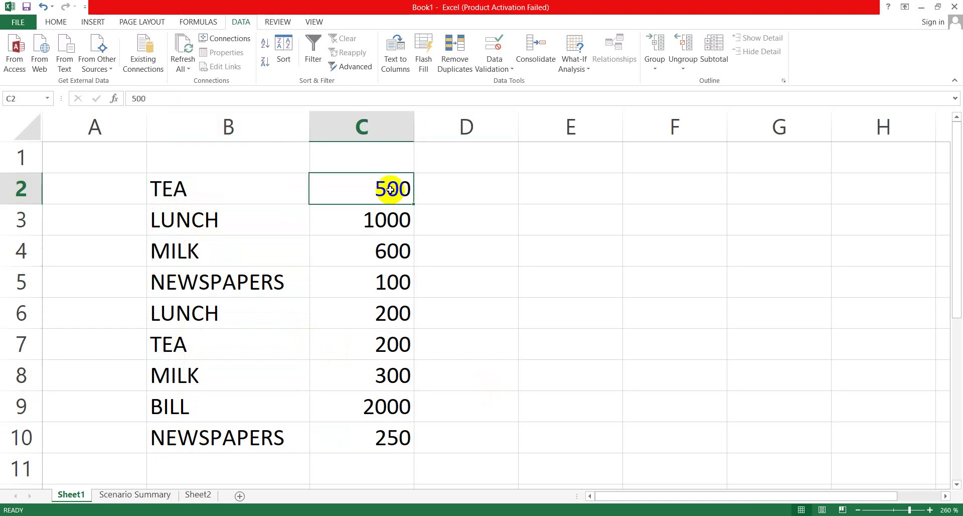
{"action": "left_click", "coordinate": [388, 249]}
{"action": "left_click", "coordinate": [389, 330]}
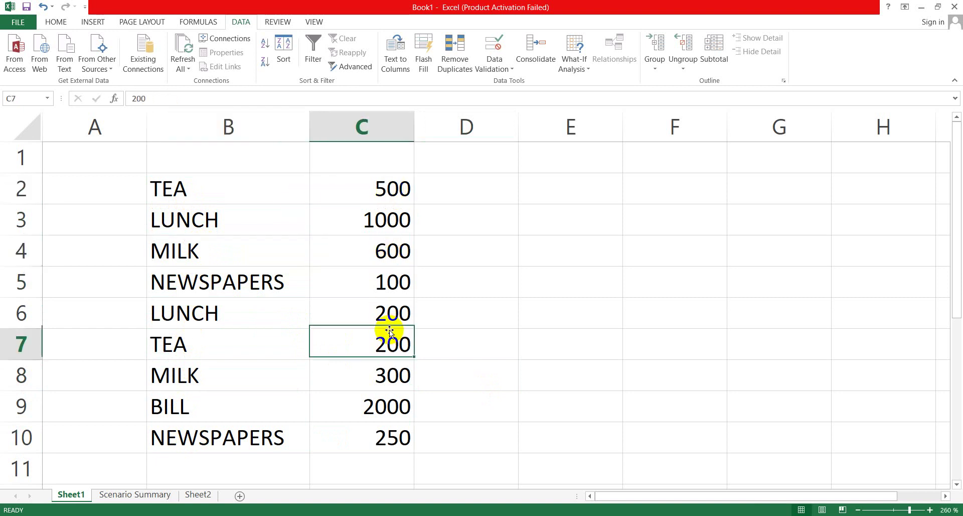
{"action": "left_click", "coordinate": [397, 406]}
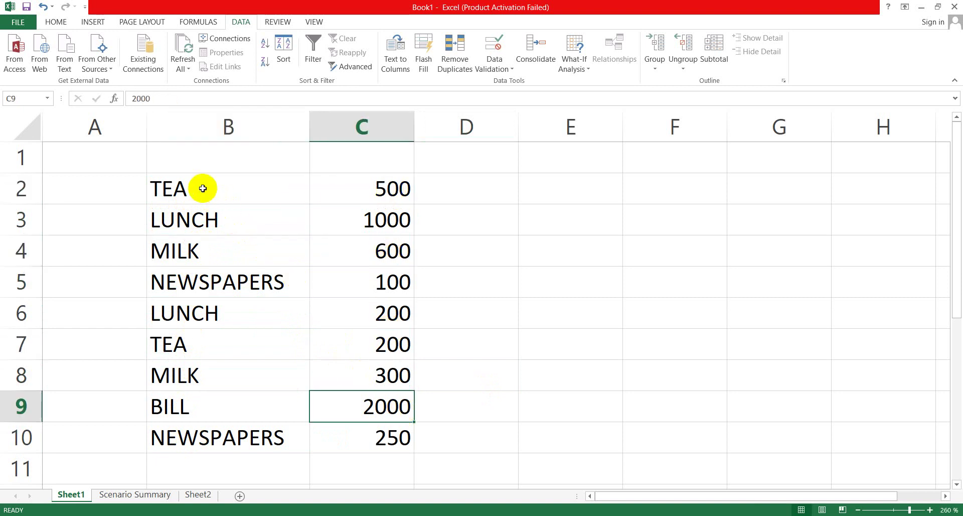
{"action": "left_click_drag", "start_coordinate": [200, 188], "coordinate": [374, 384]}
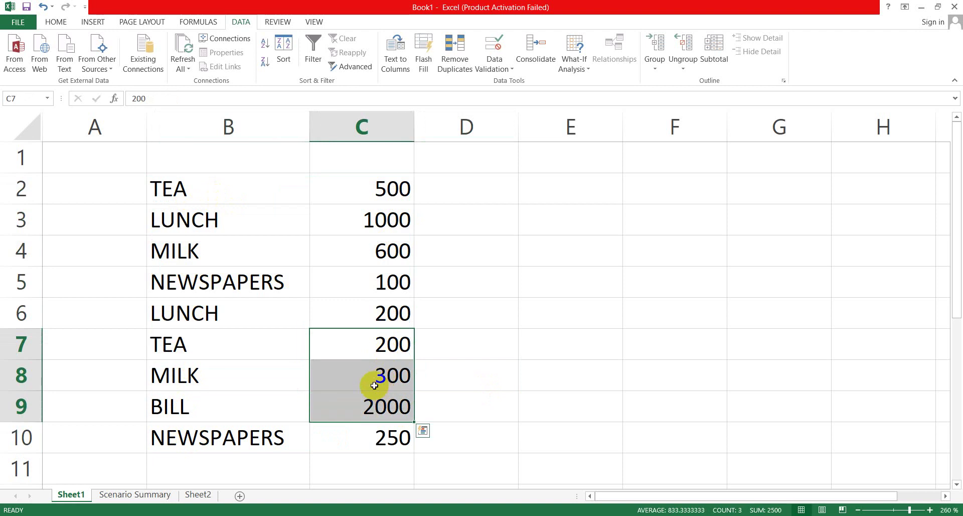
- Sort the expense list B2:C10 by the amounts in column C, smallest to largest
{"action": "key", "text": "ctrl+a"}
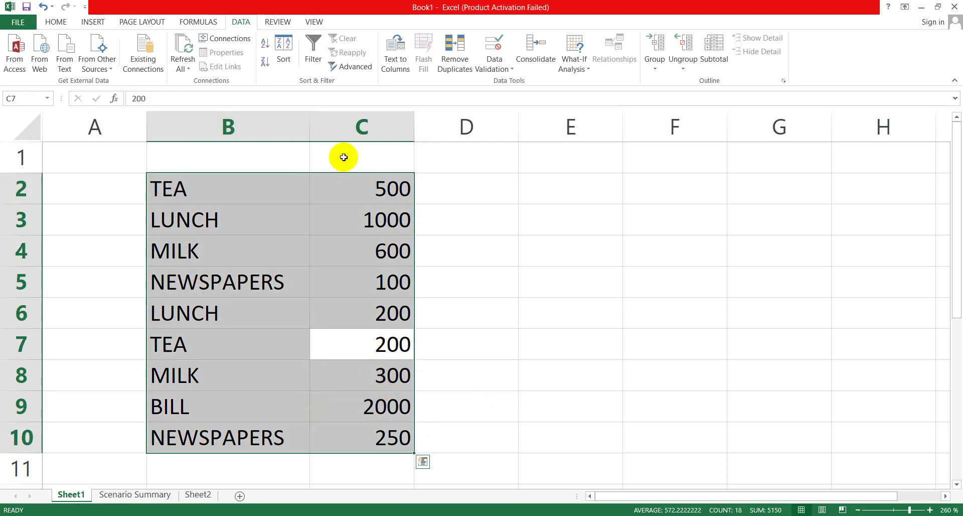
{"action": "left_click", "coordinate": [265, 46]}
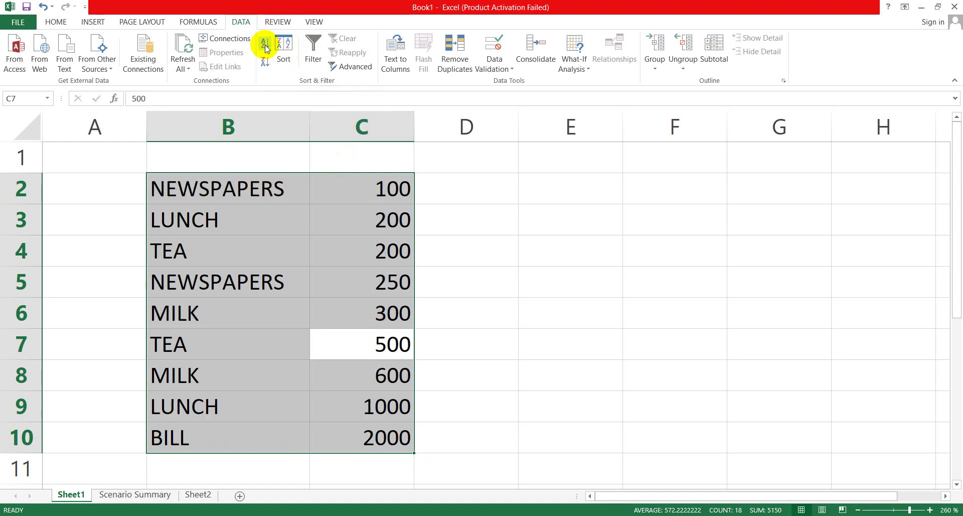
{"action": "left_click", "coordinate": [534, 265]}
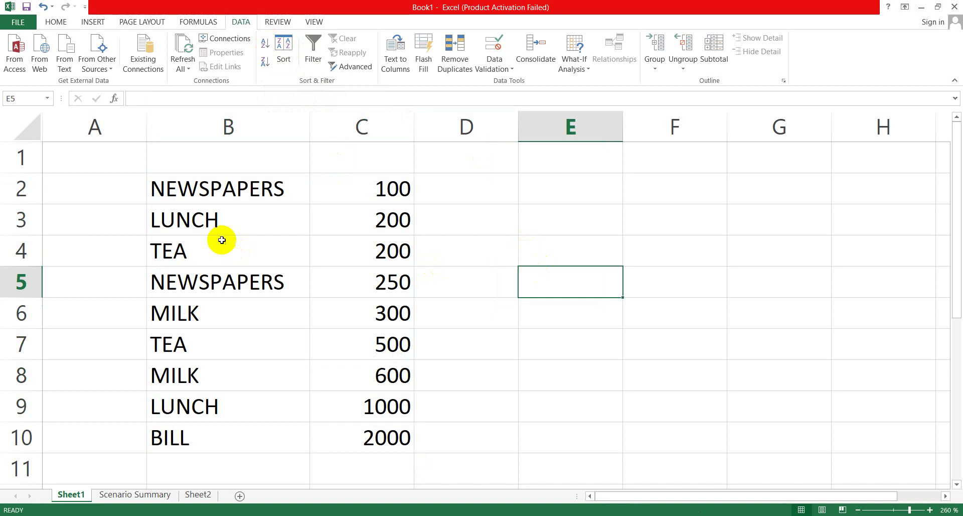
- Sort the expense list B2:C10 alphabetically by item name in column B, A to Z, so repeated items sit together
{"action": "left_click_drag", "start_coordinate": [201, 281], "coordinate": [322, 393]}
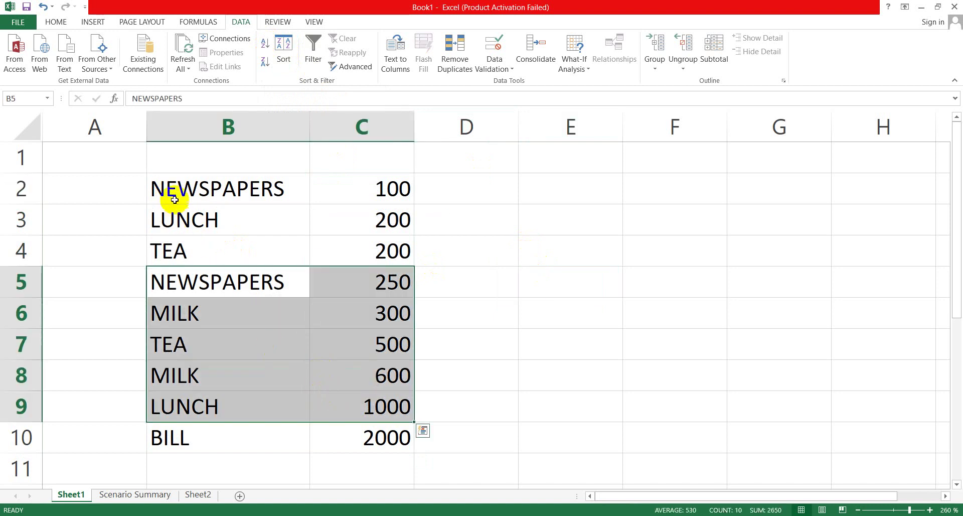
{"action": "left_click", "coordinate": [172, 188]}
{"action": "left_click_drag", "start_coordinate": [172, 188], "coordinate": [253, 429]}
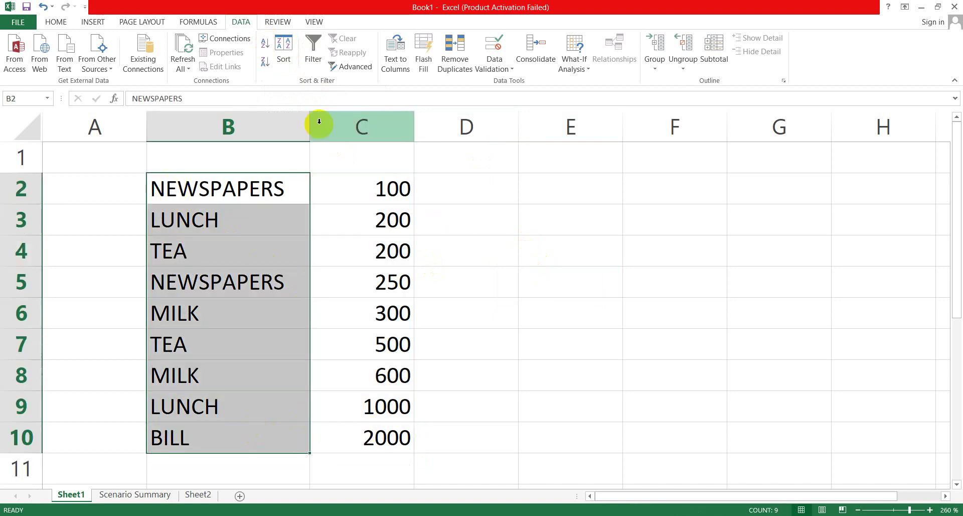
{"action": "left_click_drag", "start_coordinate": [230, 188], "coordinate": [361, 380]}
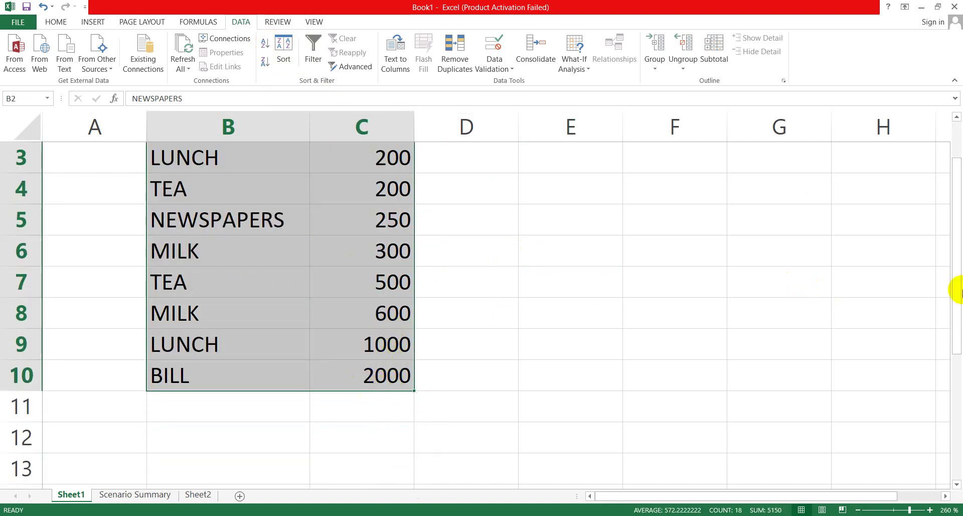
{"action": "left_click_drag", "start_coordinate": [954, 290], "coordinate": [956, 208]}
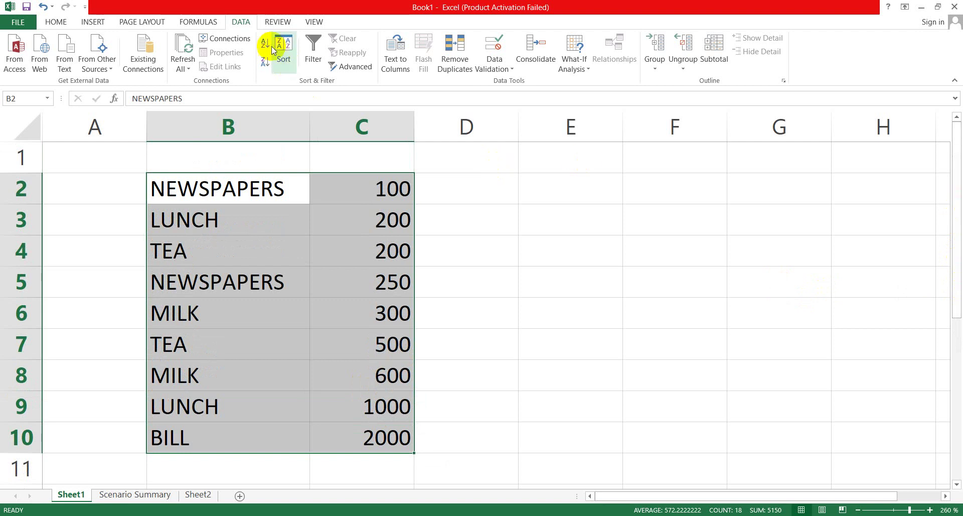
{"action": "left_click", "coordinate": [361, 208]}
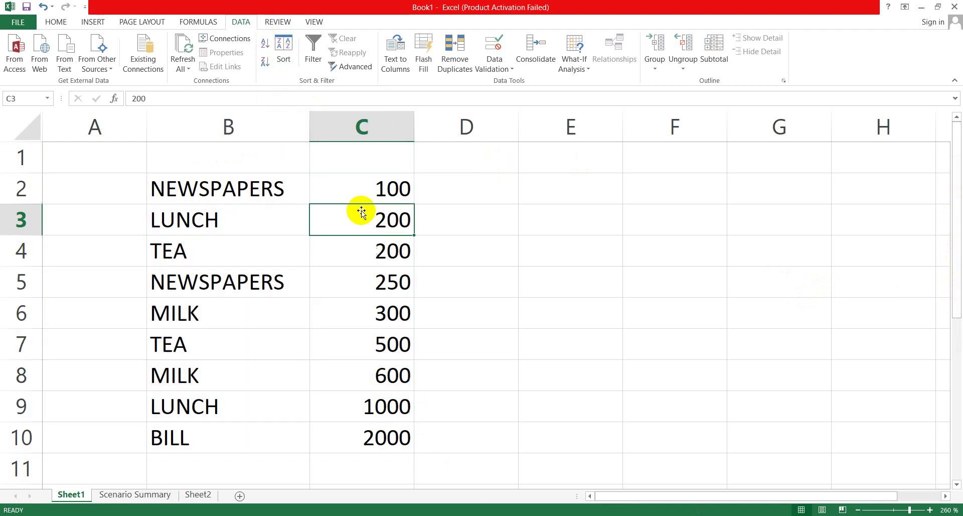
{"action": "left_click_drag", "start_coordinate": [197, 182], "coordinate": [346, 441]}
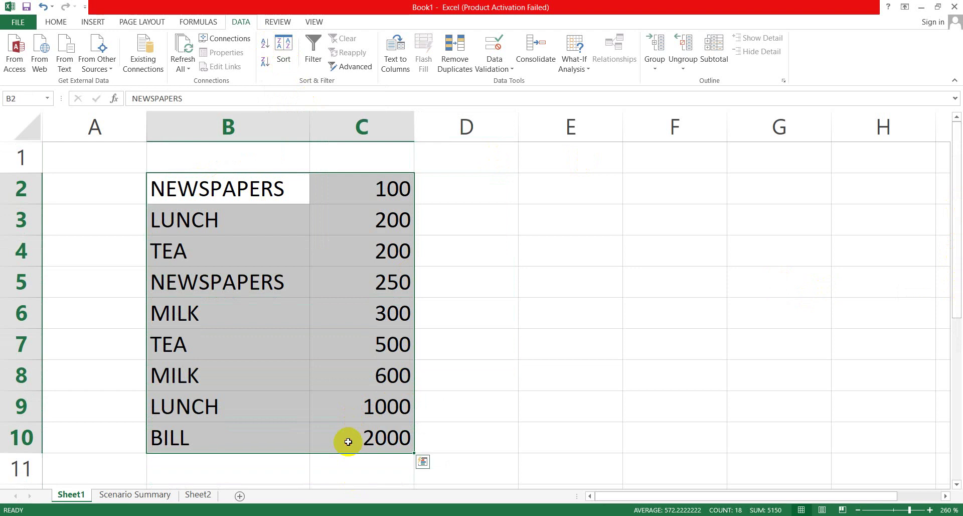
{"action": "left_click", "coordinate": [265, 46]}
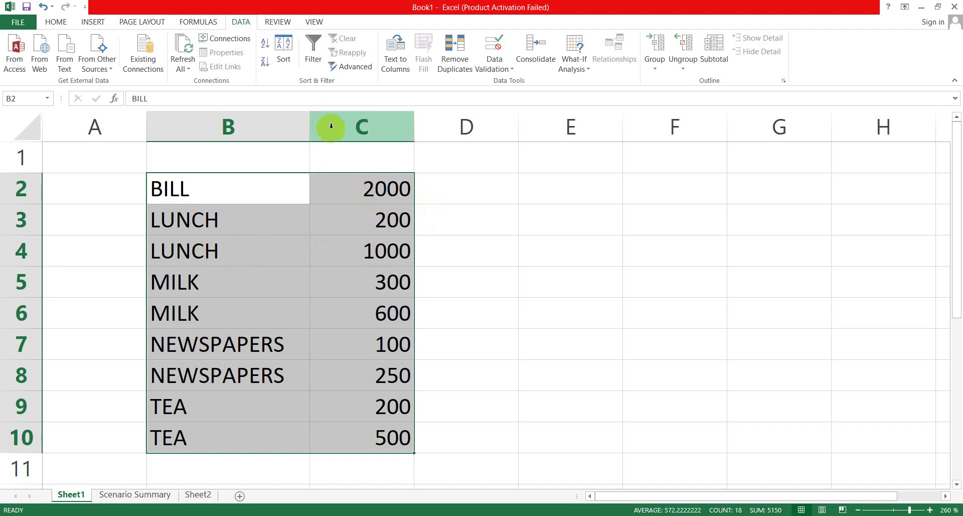
- Enter the header TOTAL in C1 above the amounts
{"action": "left_click", "coordinate": [353, 160]}
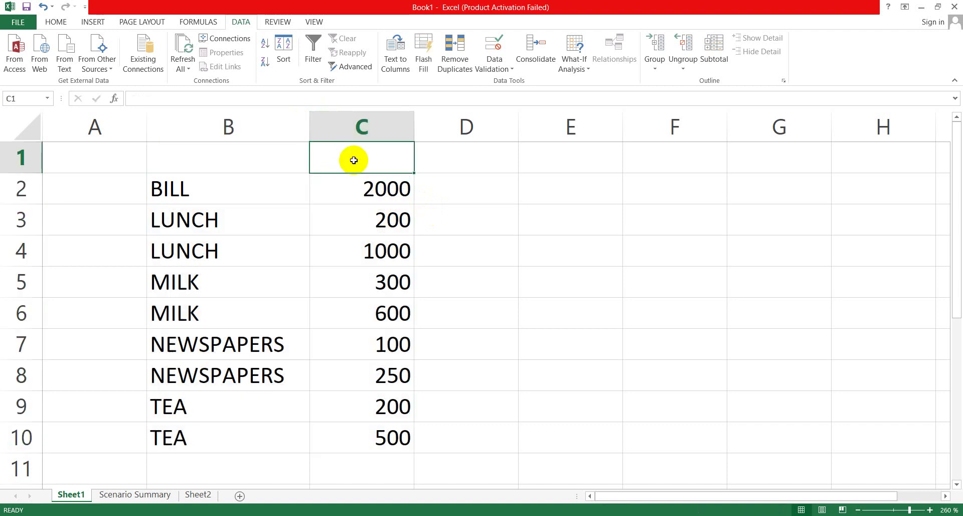
{"action": "type", "text": "TOT"}
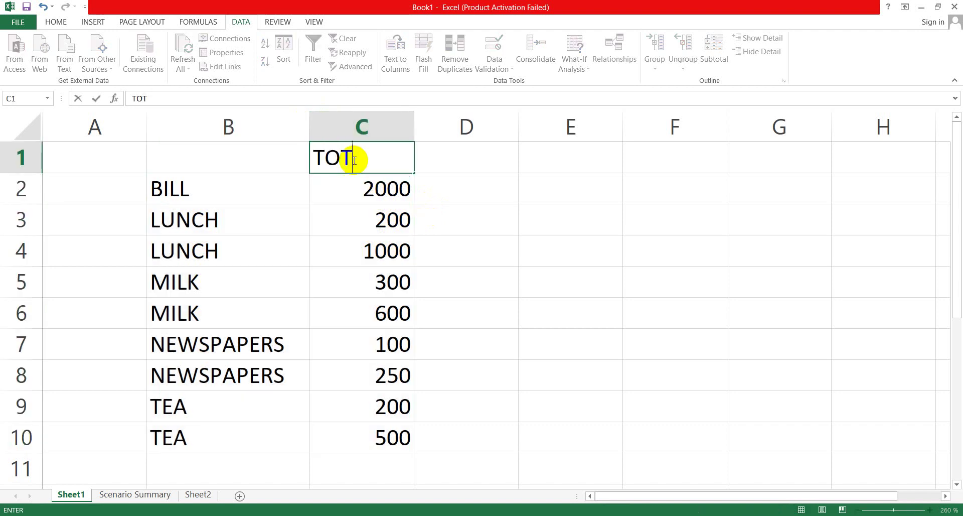
{"action": "type", "text": "LA"}
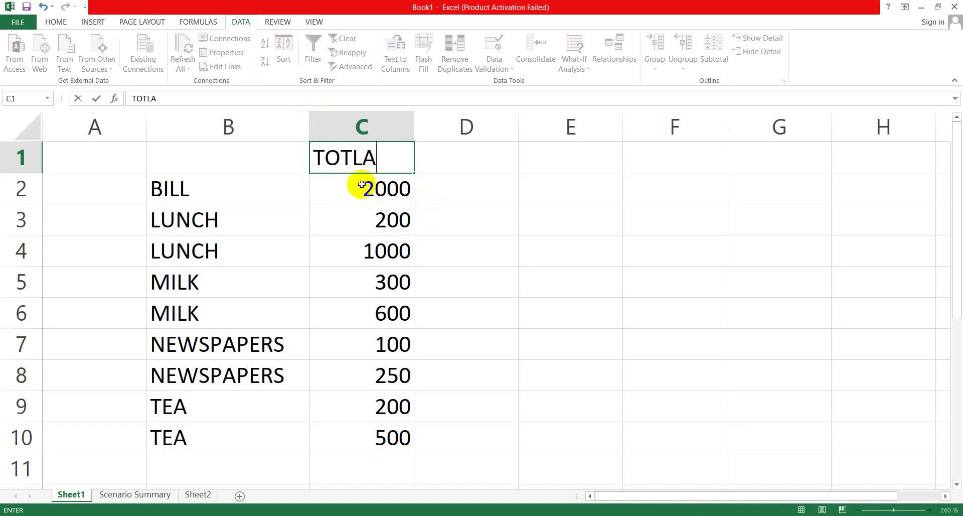
{"action": "key", "text": "BackSpace"}
{"action": "key", "text": "BackSpace"}
{"action": "type", "text": "AL"}
{"action": "left_click", "coordinate": [341, 307]}
- Apply Subtotal to B1:C10 with the Sum function at each change in Column B, adding subtotals to TOTAL with the summary below the data
{"action": "left_click_drag", "start_coordinate": [197, 158], "coordinate": [344, 423]}
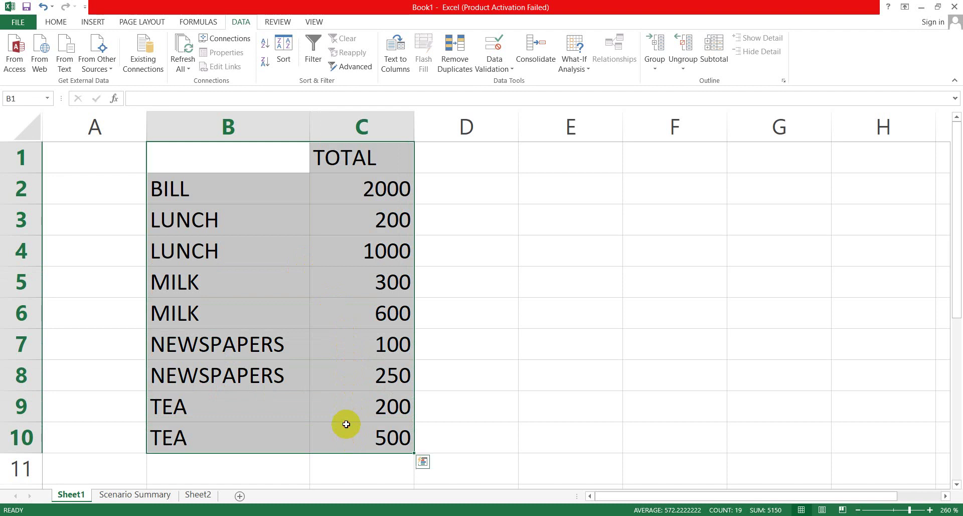
{"action": "left_click", "coordinate": [712, 59]}
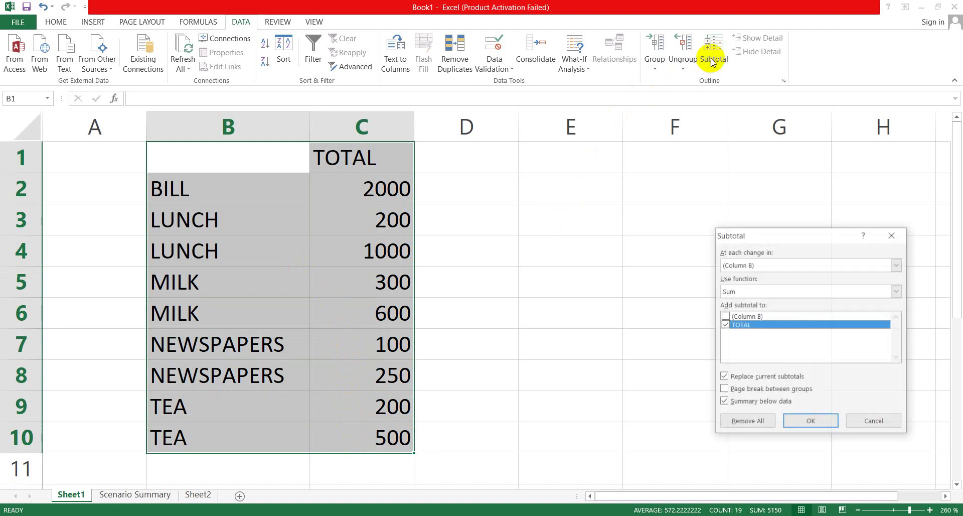
{"action": "left_click", "coordinate": [790, 424]}
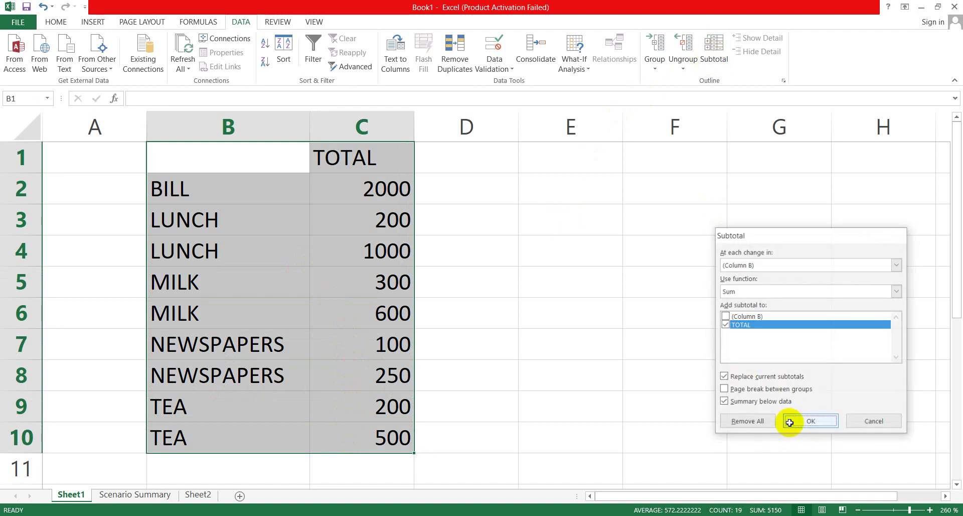
{"action": "left_click", "coordinate": [537, 363]}
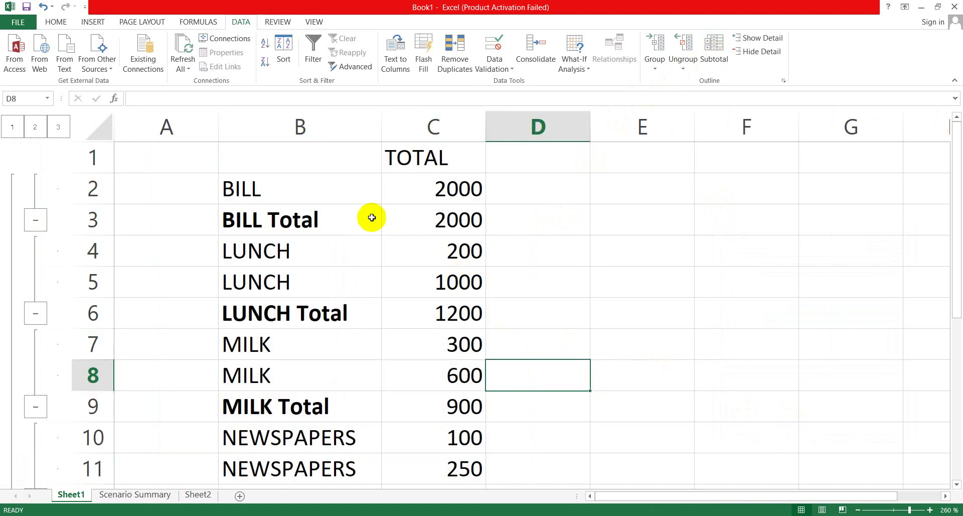
- Check the BILL and LUNCH subtotal formulas, and widen column B to fit the NEWSPAPERS Total label
{"action": "left_click", "coordinate": [434, 228]}
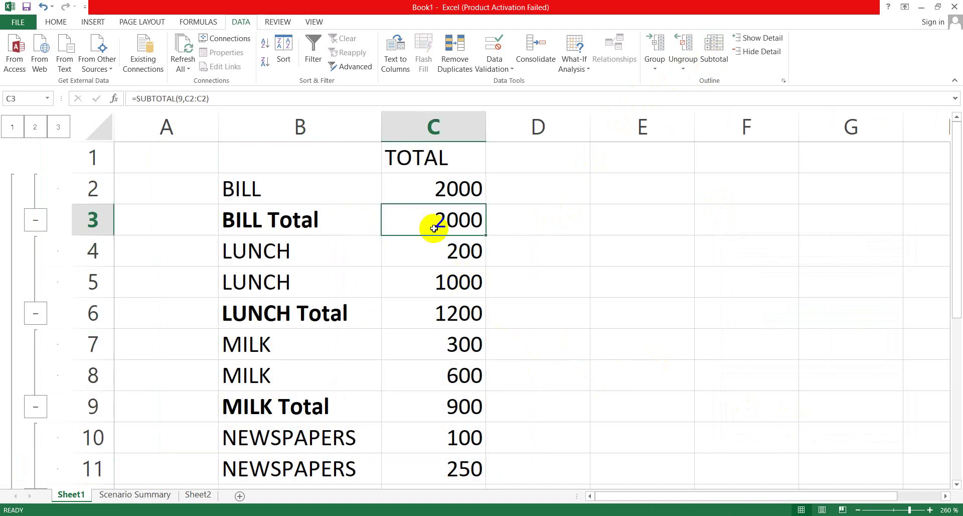
{"action": "left_click", "coordinate": [356, 311]}
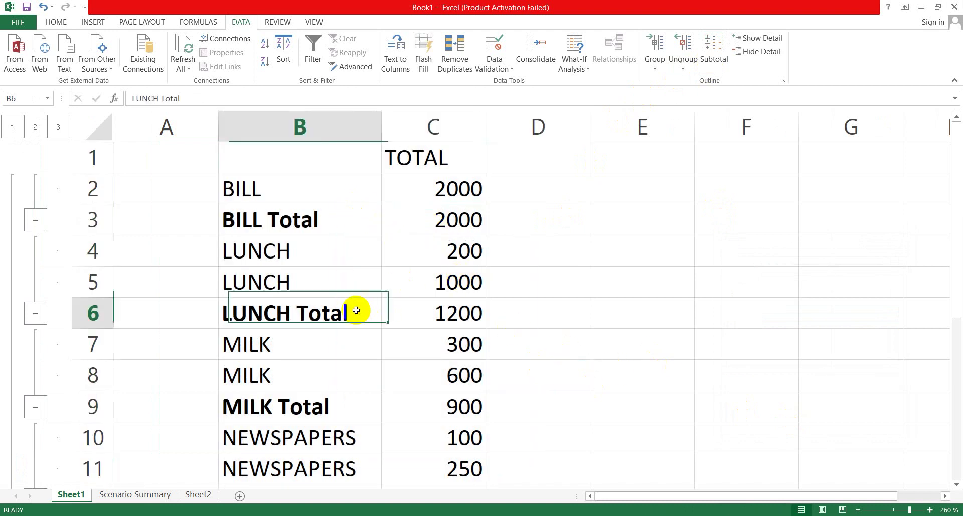
{"action": "left_click", "coordinate": [415, 317]}
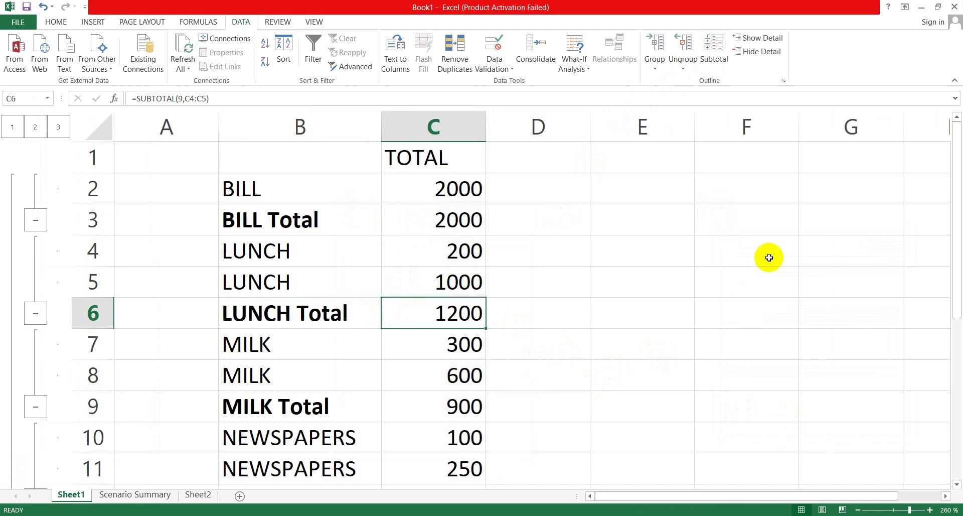
{"action": "left_click", "coordinate": [957, 329]}
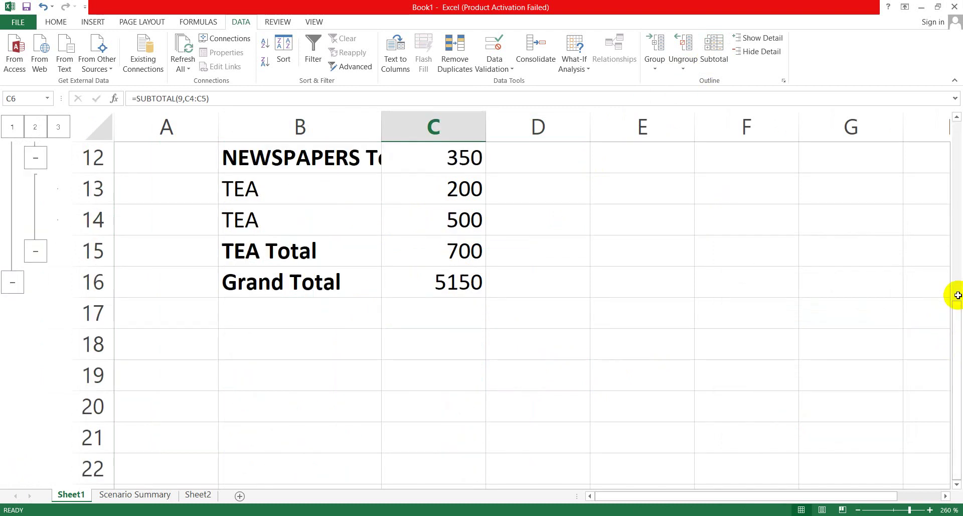
{"action": "left_click", "coordinate": [957, 117]}
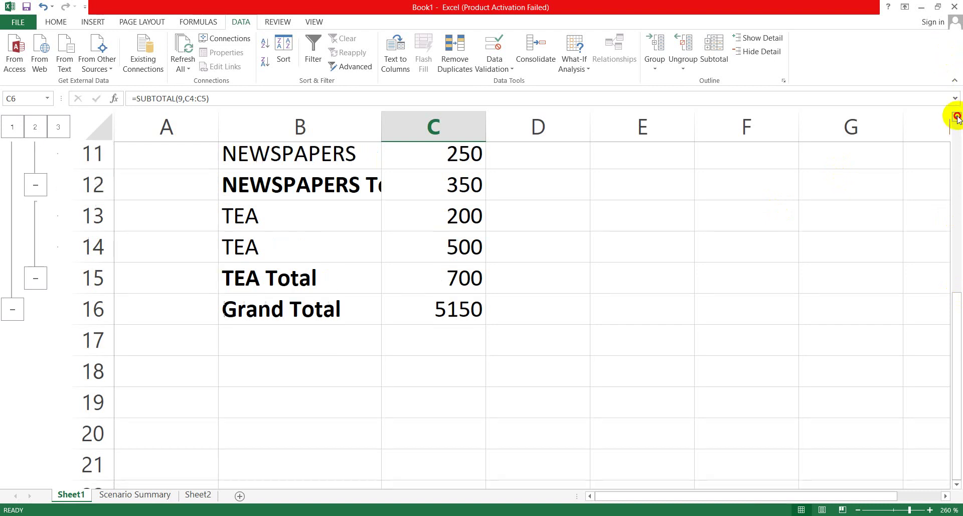
{"action": "left_click", "coordinate": [957, 117]}
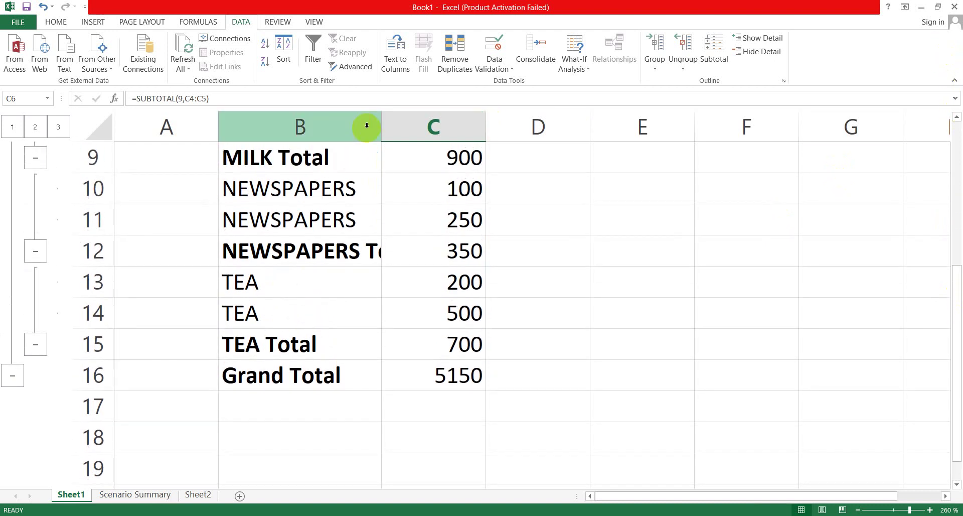
{"action": "left_click_drag", "start_coordinate": [387, 124], "coordinate": [488, 131]}
- Examine the NEWSPAPERS, TEA and Grand Total rows and their subtotal formulas in column C
{"action": "left_click", "coordinate": [538, 250]}
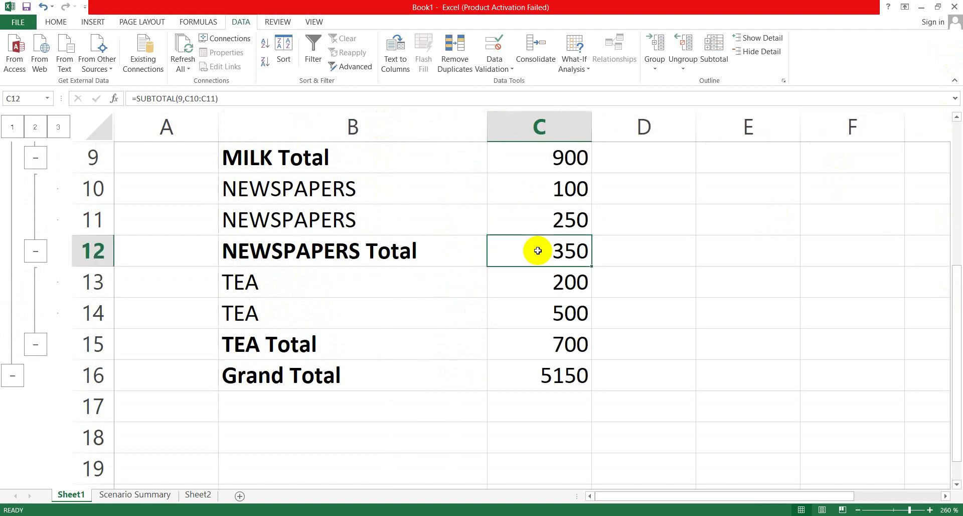
{"action": "left_click", "coordinate": [552, 290]}
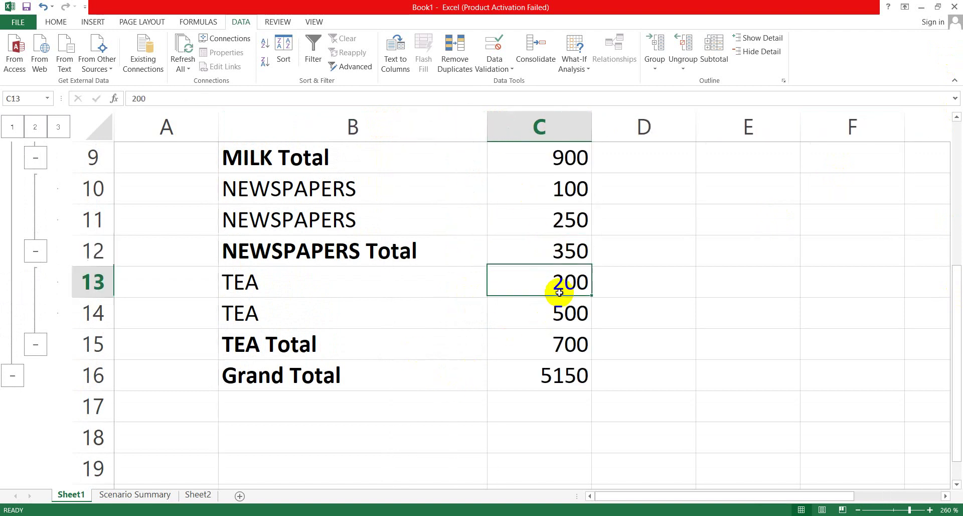
{"action": "left_click", "coordinate": [557, 337]}
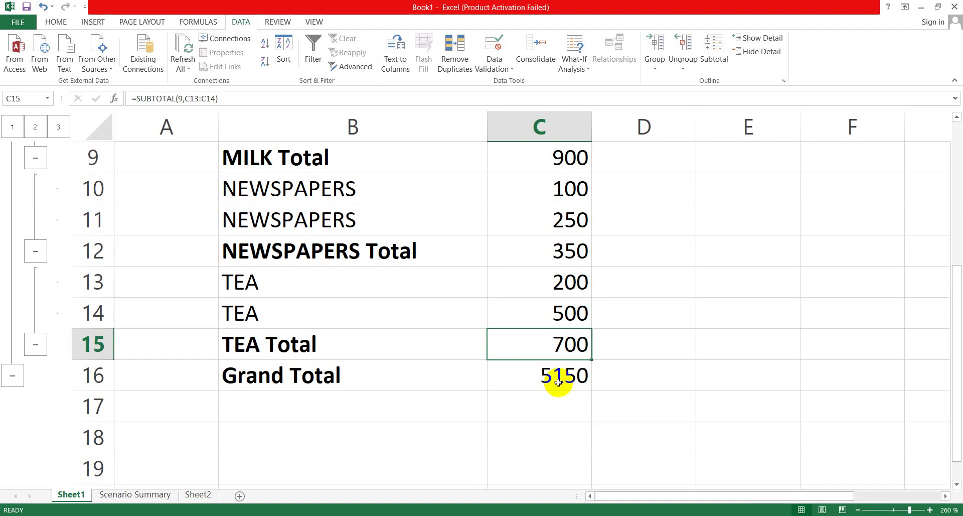
{"action": "left_click_drag", "start_coordinate": [958, 350], "coordinate": [959, 220]}
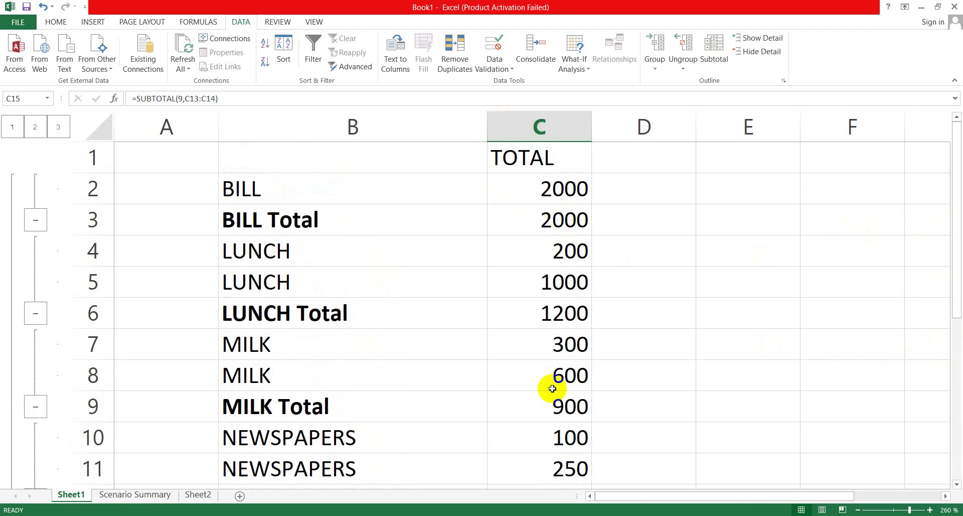
{"action": "left_click", "coordinate": [955, 356]}
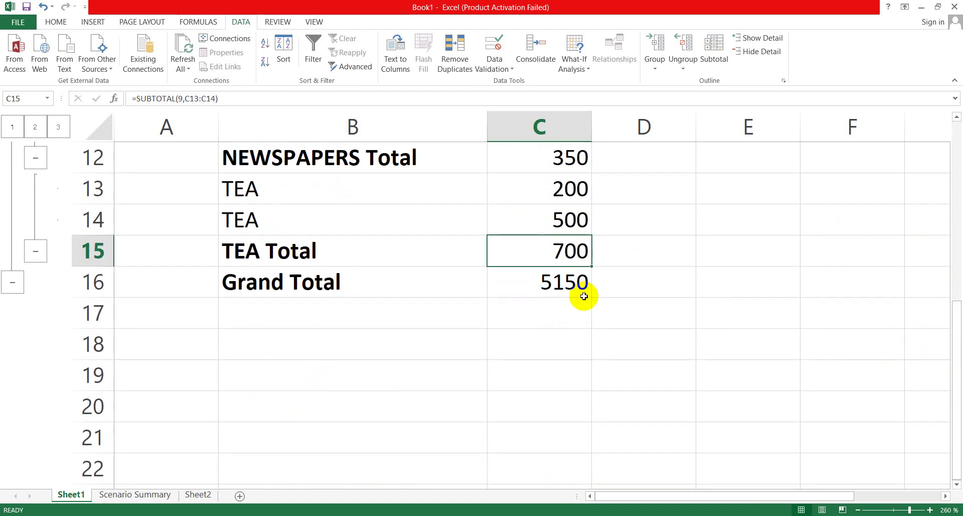
{"action": "left_click", "coordinate": [562, 281]}
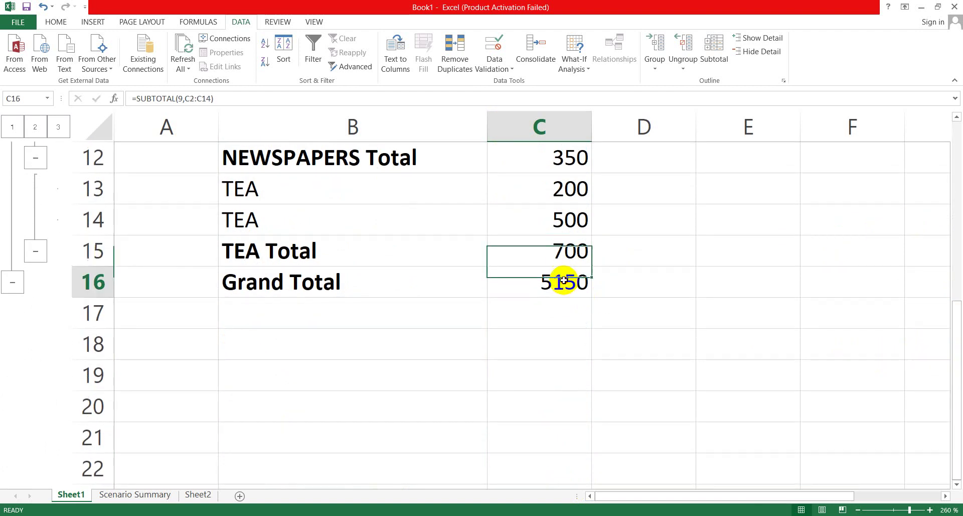
{"action": "left_click", "coordinate": [551, 249]}
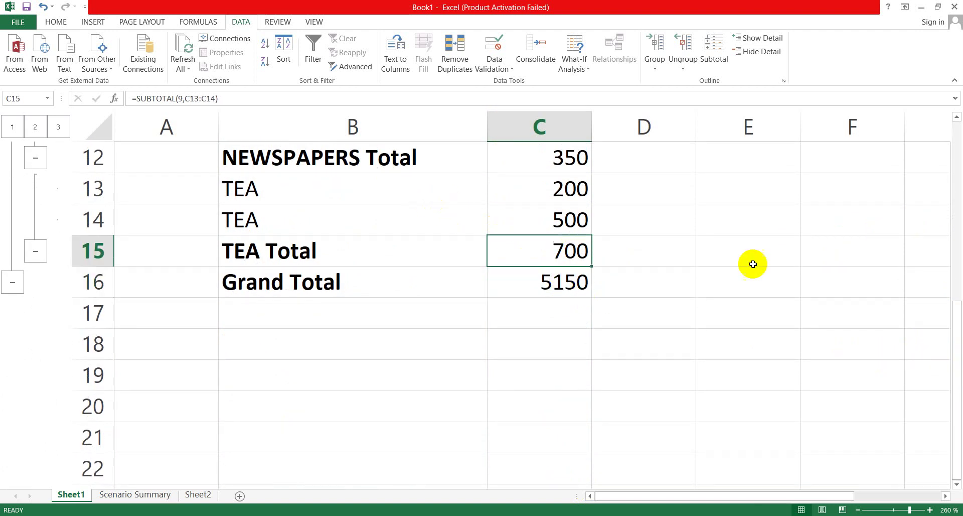
{"action": "left_click_drag", "start_coordinate": [955, 372], "coordinate": [952, 305]}
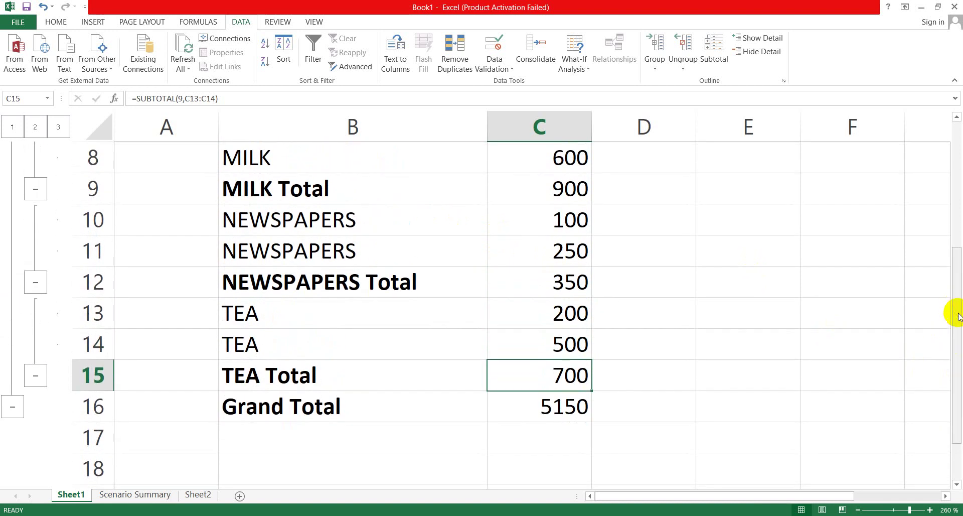